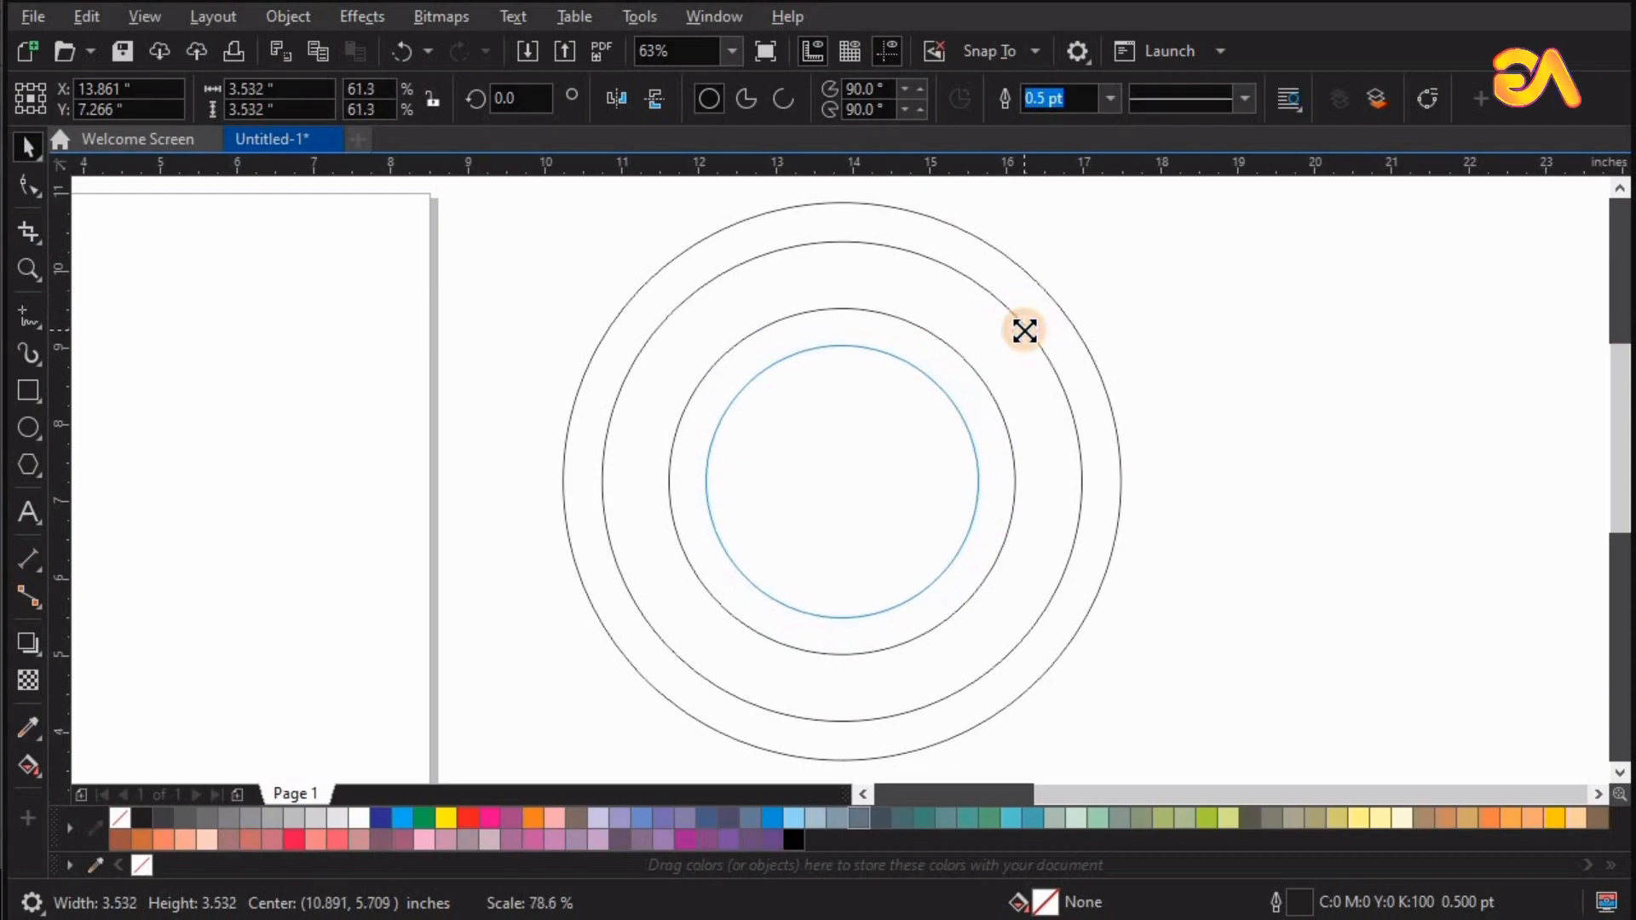
Make a copy of the innermost circle scaled down to about 2.82 inches, anchored at its lower-right corner.
{"action": "left_click", "coordinate": [990, 51]}
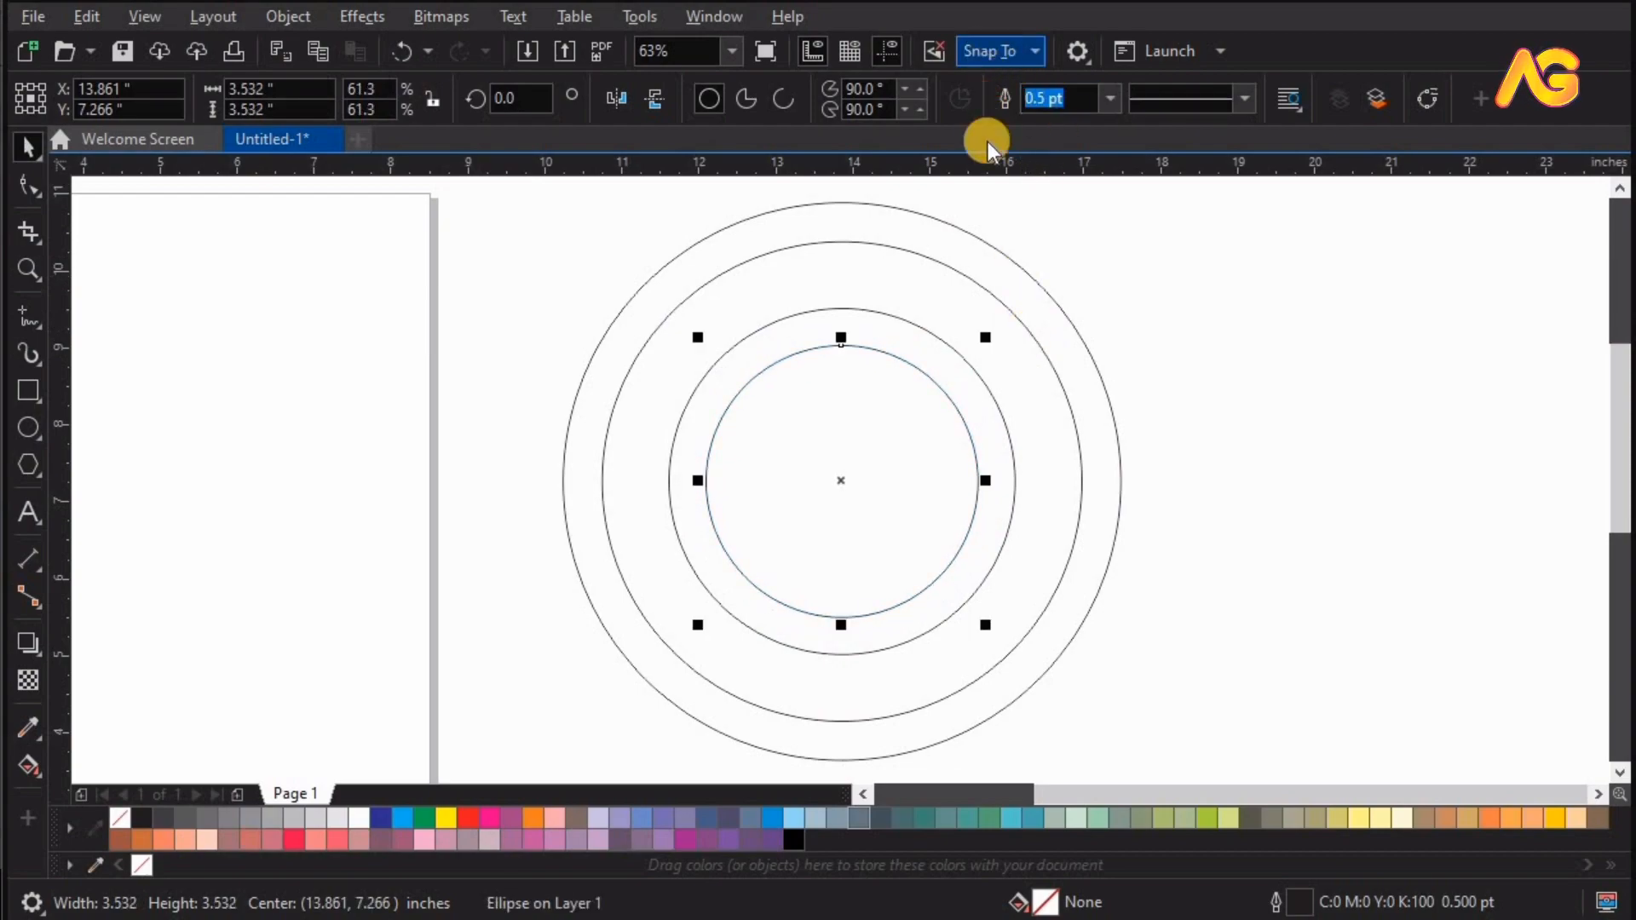
{"action": "left_click", "coordinate": [838, 512]}
{"action": "left_click", "coordinate": [938, 511]}
{"action": "left_click", "coordinate": [808, 491]}
{"action": "left_click_drag", "start_coordinate": [698, 339], "coordinate": [742, 404]}
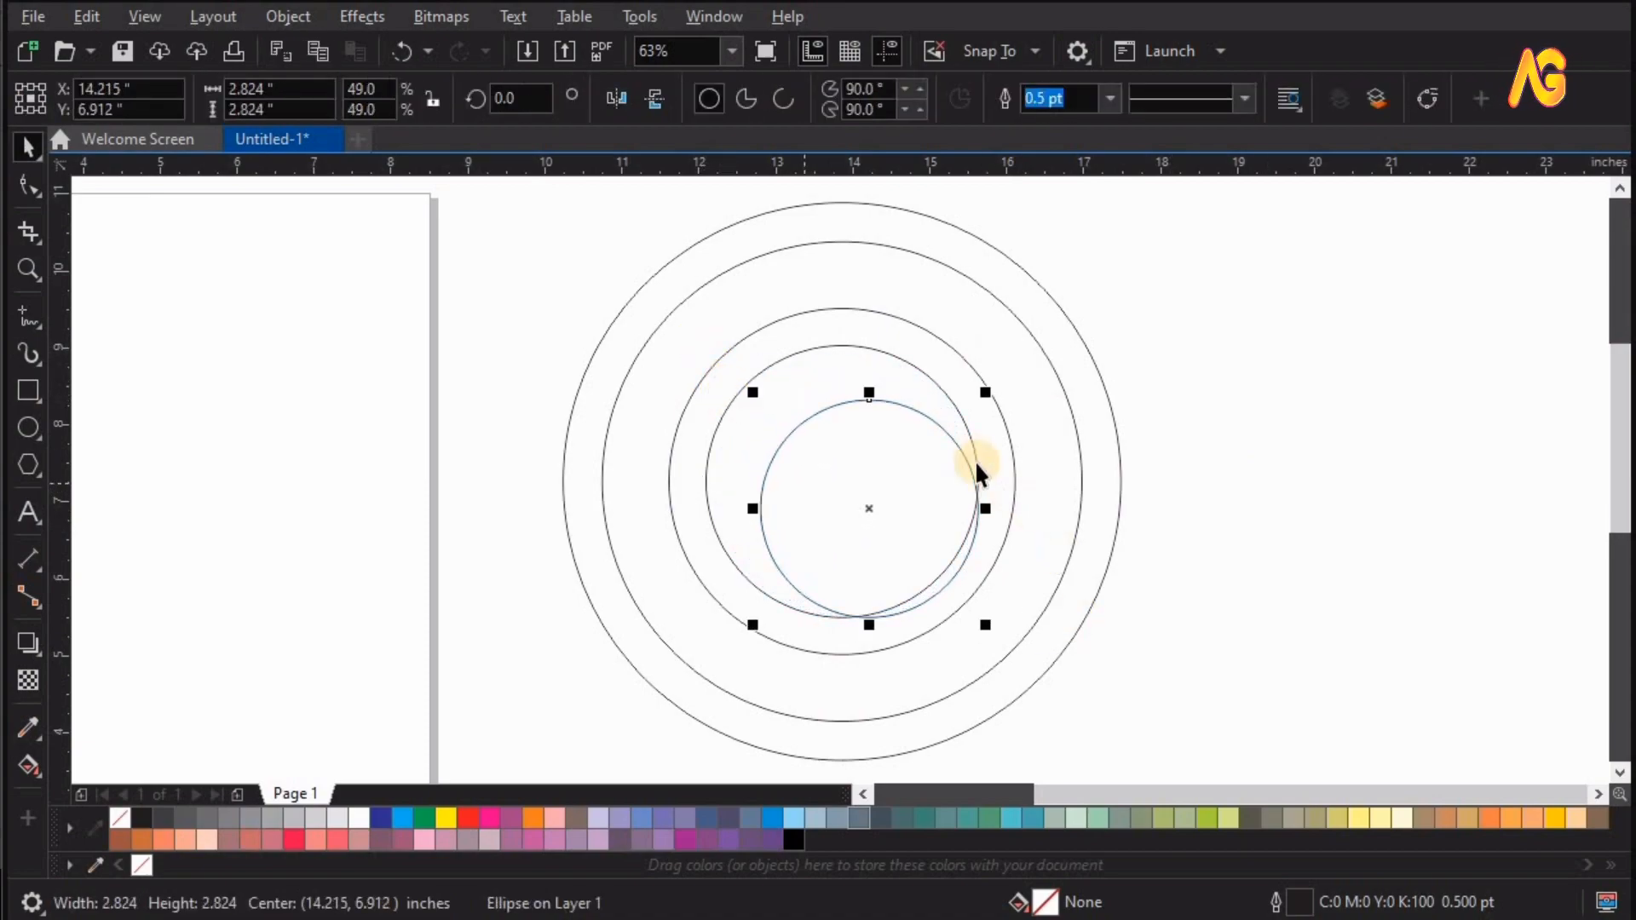
Centre the new small circle vertically on the 3.532-inch circle around it.
{"action": "left_click", "coordinate": [975, 452], "text": "shift"}
{"action": "key", "text": "e"}
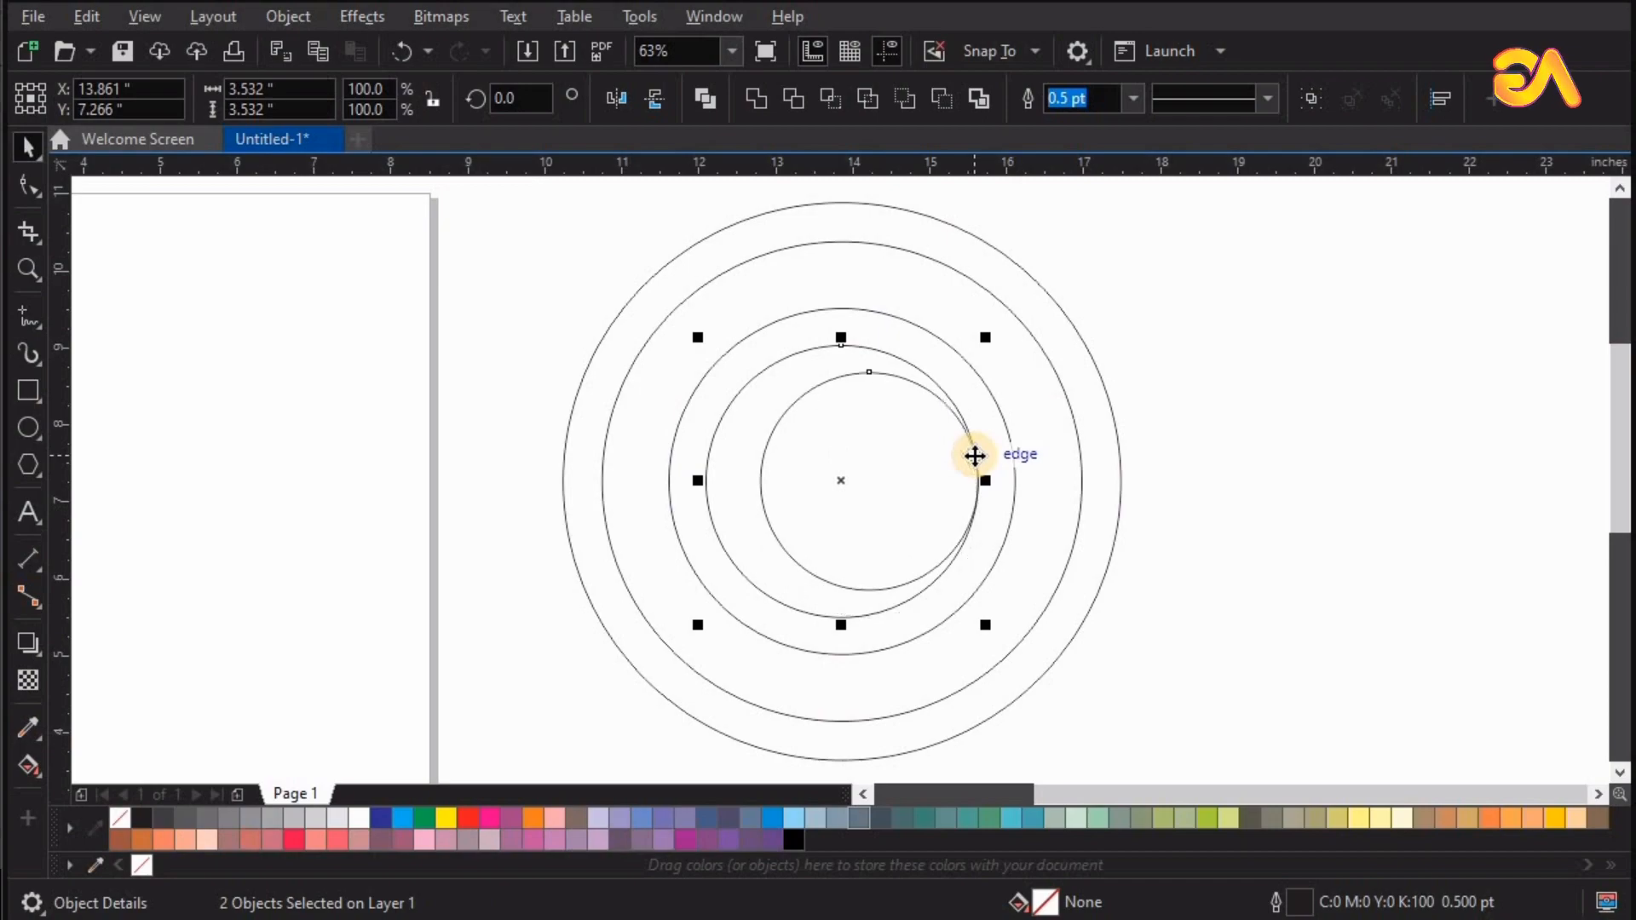
{"action": "left_click", "coordinate": [1278, 467]}
Draw a straight vertical line about 14.7 inches long between the page and the circles.
{"action": "double_click", "coordinate": [38, 145]}
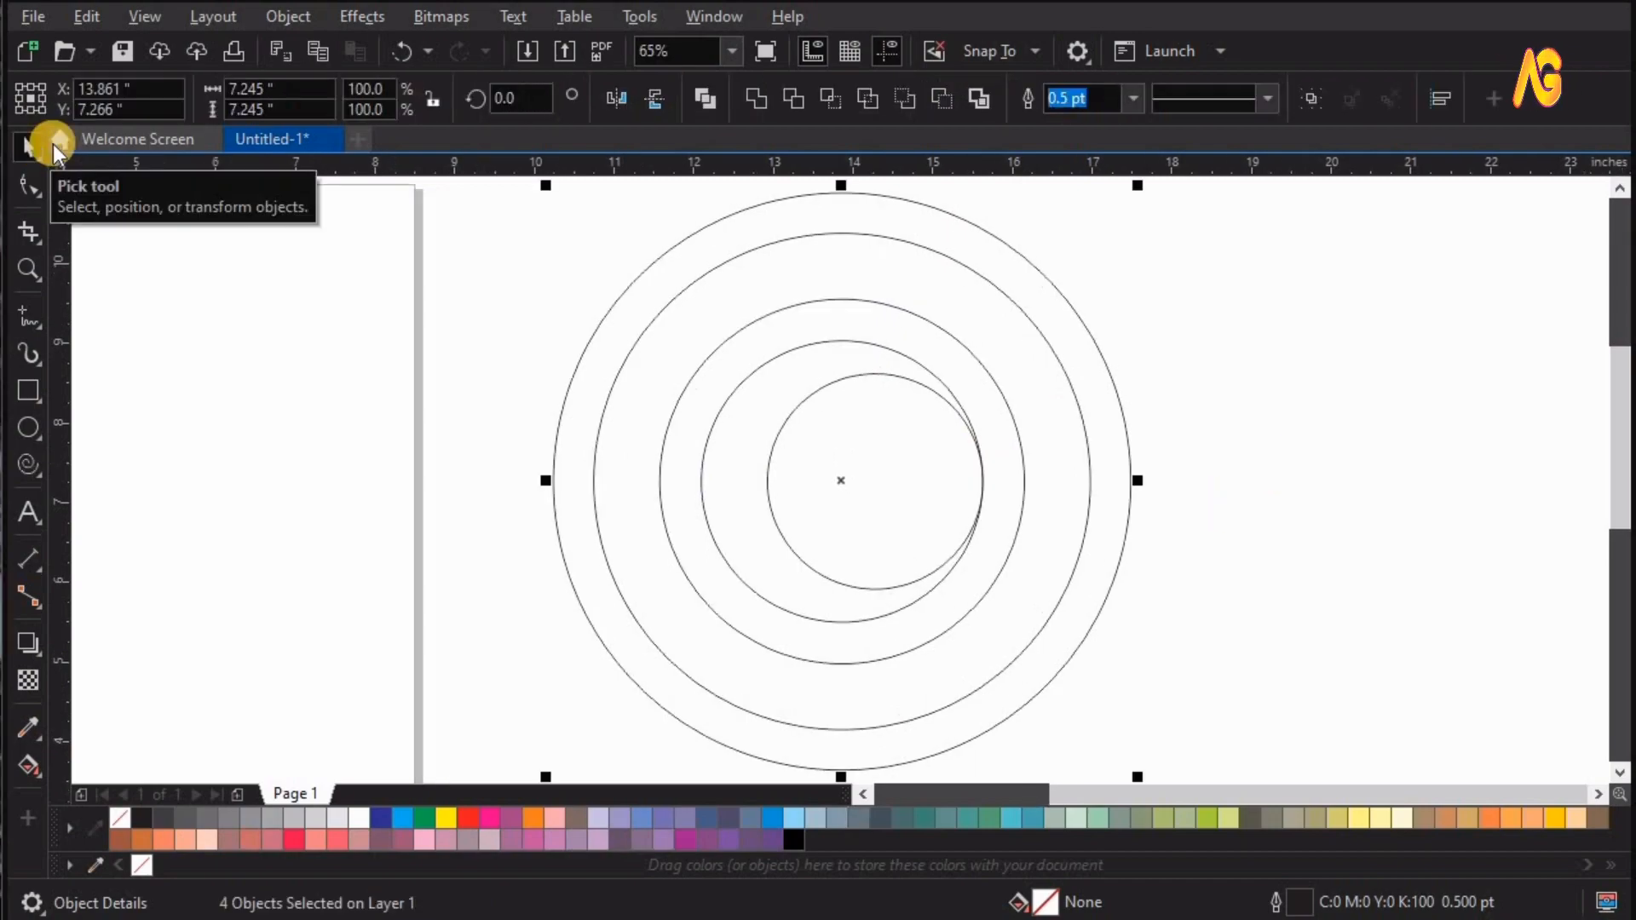
{"action": "key", "text": "F3"}
{"action": "left_click", "coordinate": [33, 308]}
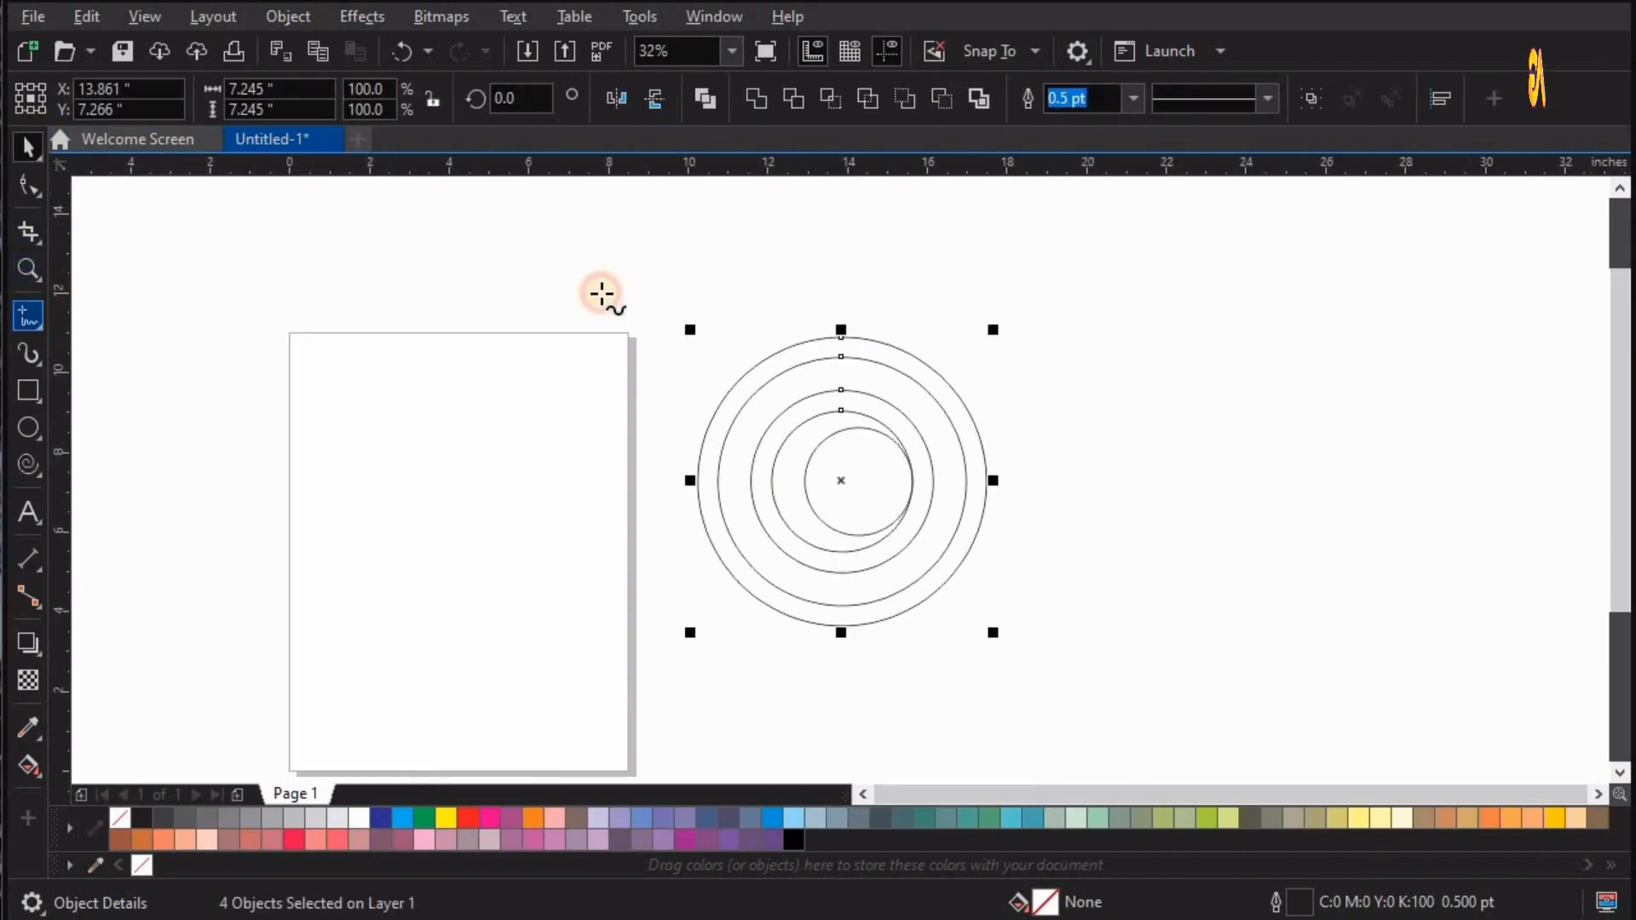
{"action": "left_click", "coordinate": [650, 248]}
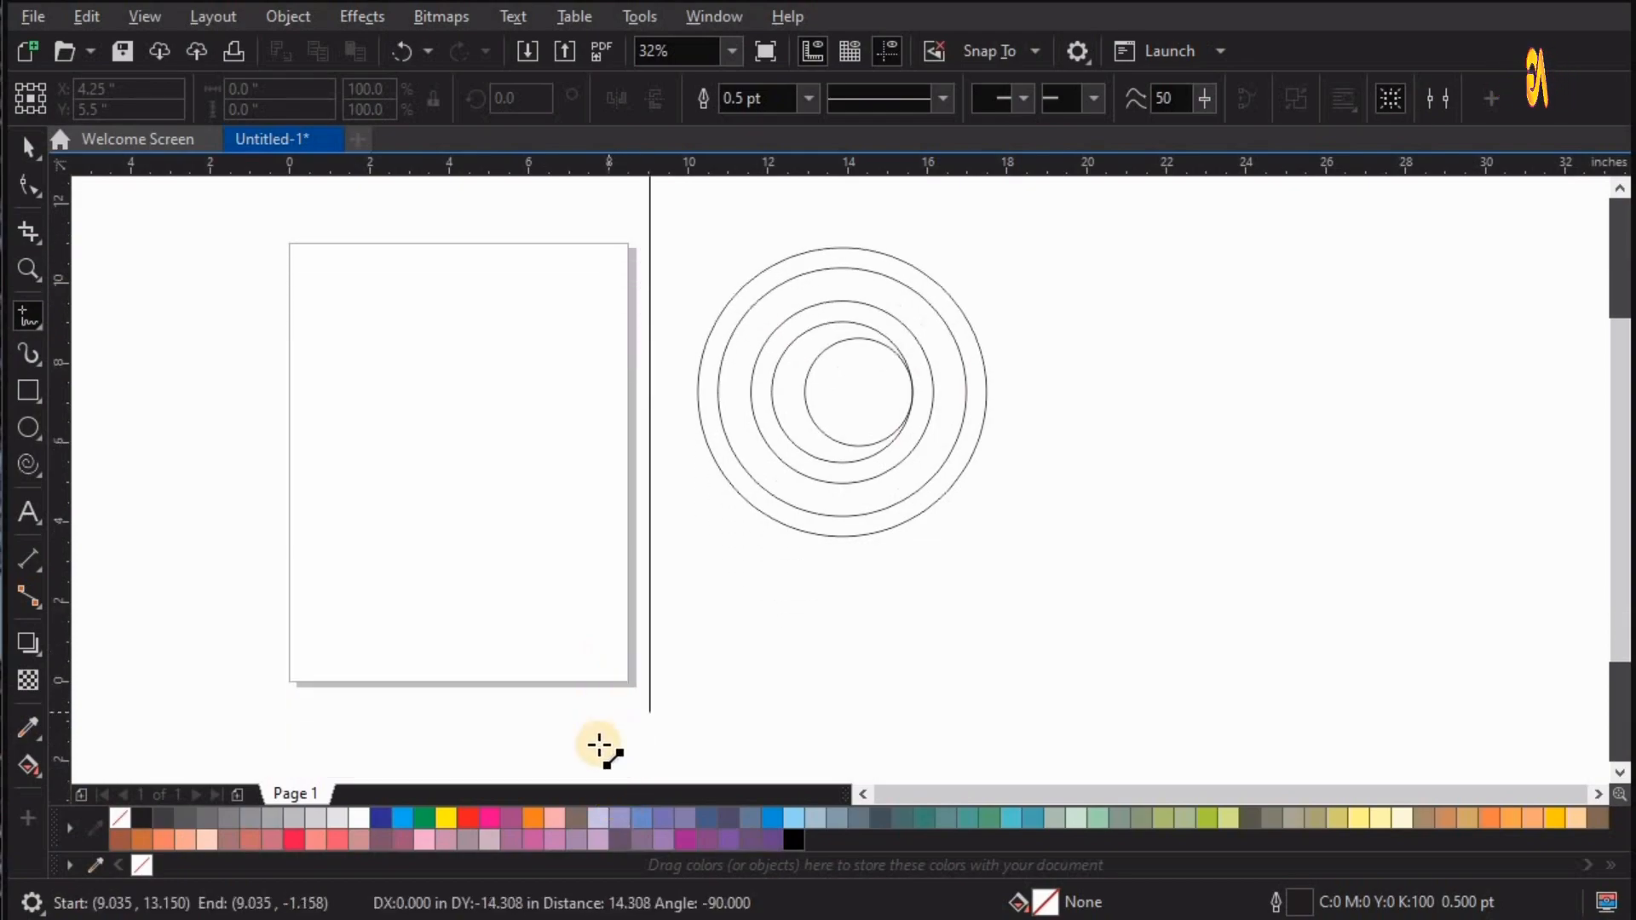
{"action": "left_click", "coordinate": [602, 746], "text": "ctrl"}
Move the vertical line closer to the circles and centre it vertically on the outermost circle.
{"action": "scroll", "coordinate": [734, 556], "scroll_direction": "down", "scroll_amount": 1}
{"action": "left_click_drag", "start_coordinate": [570, 329], "coordinate": [938, 720]}
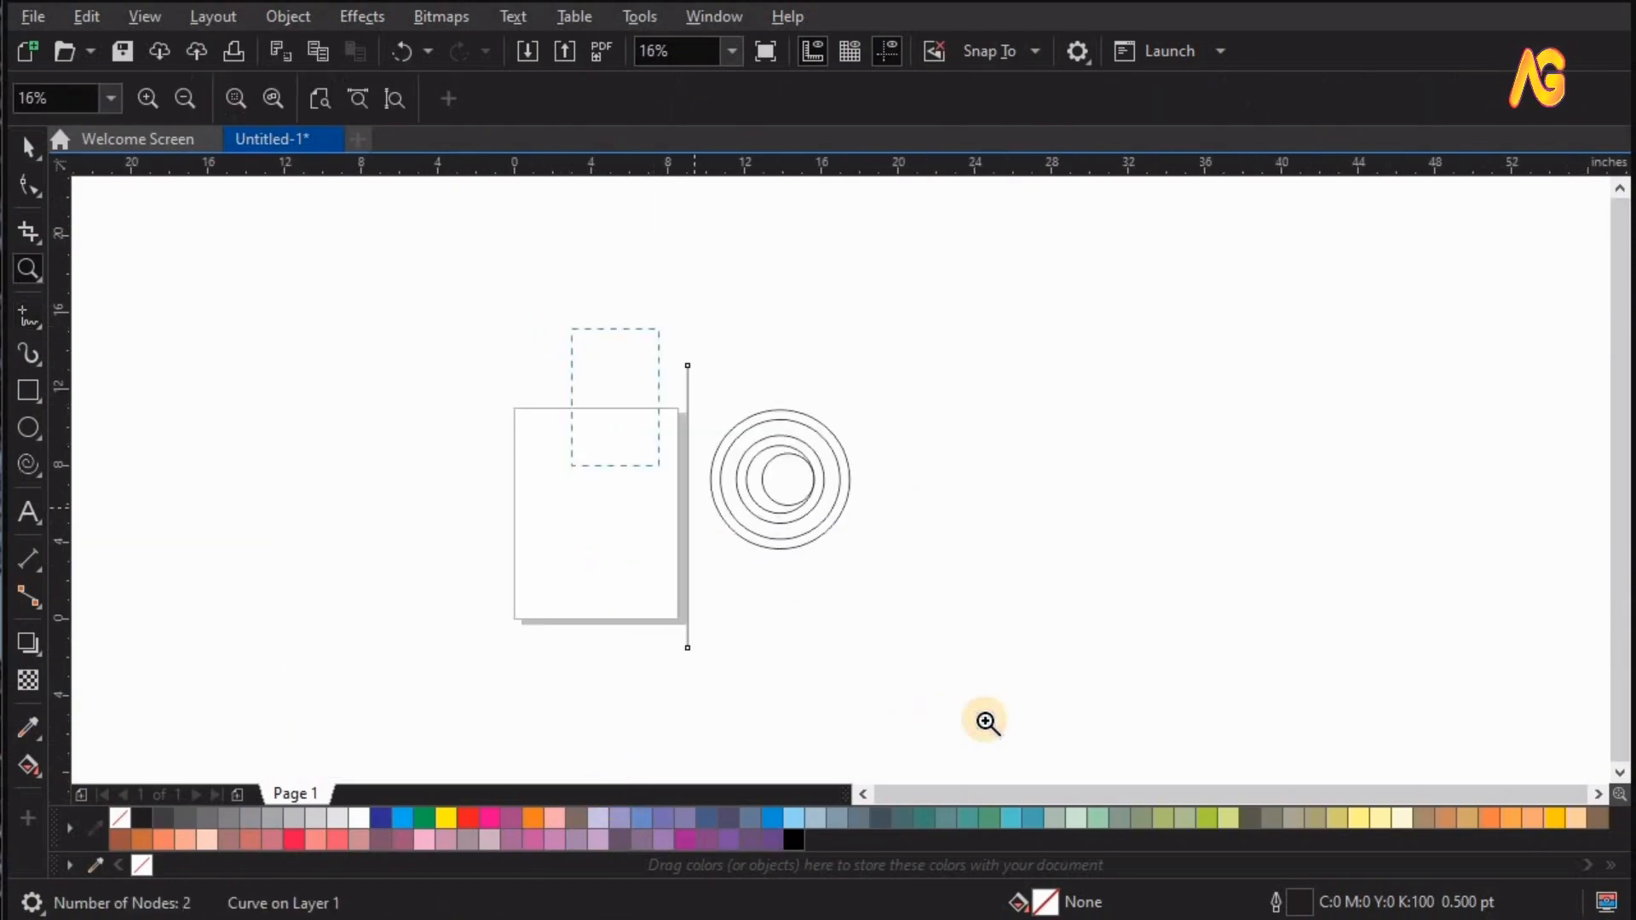
{"action": "key", "text": "space"}
{"action": "left_click_drag", "start_coordinate": [760, 454], "coordinate": [763, 453]}
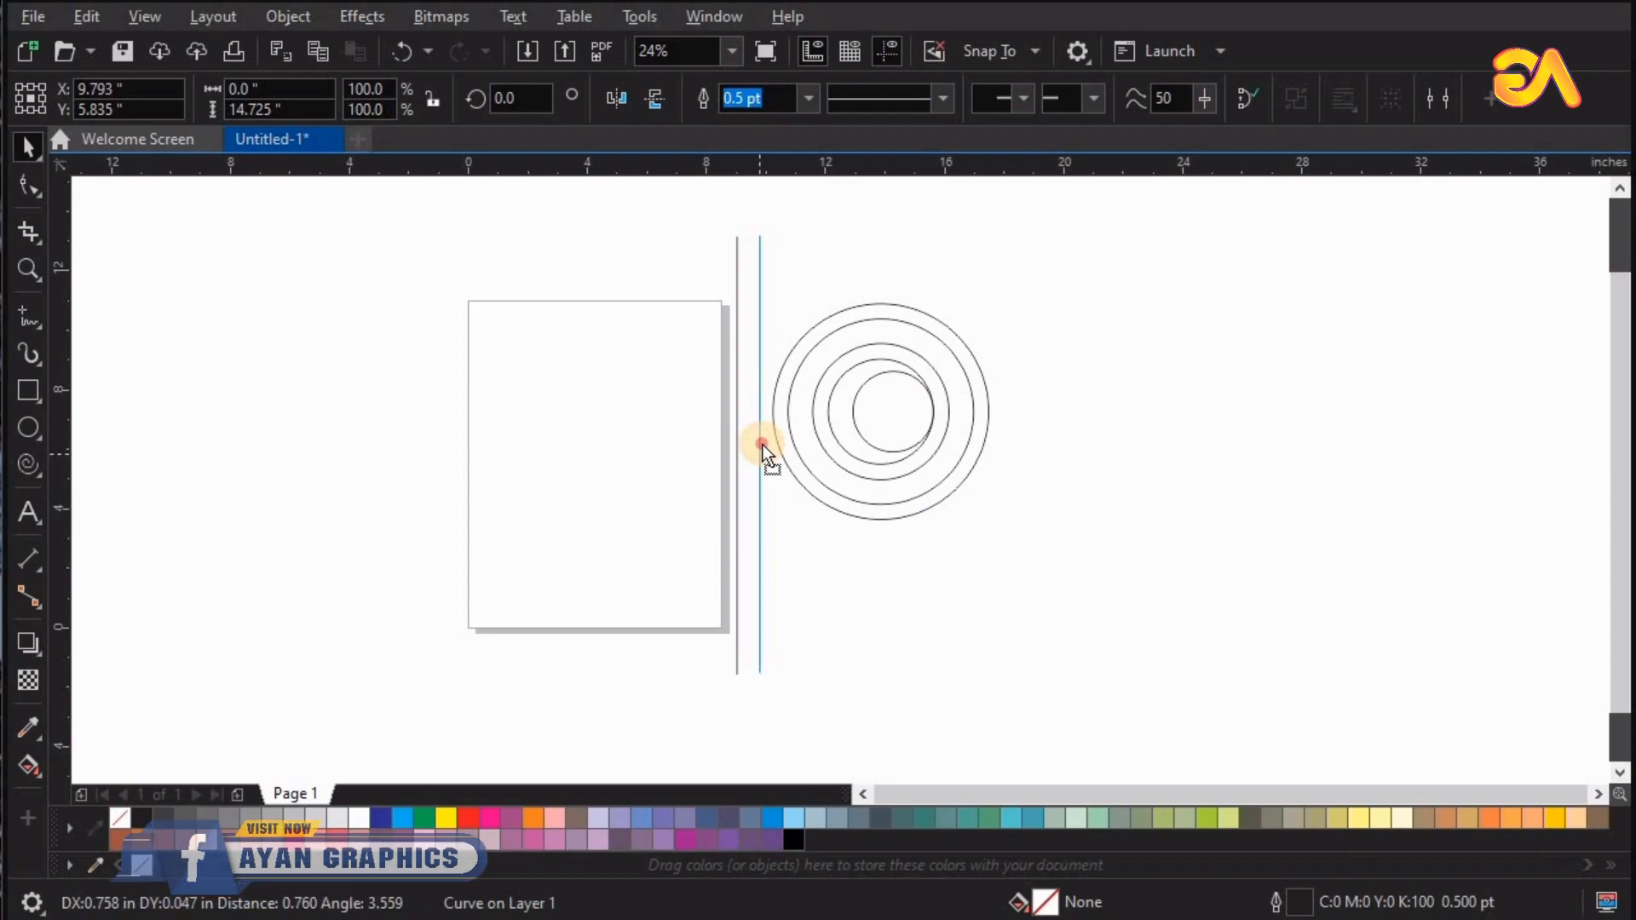
{"action": "scroll", "coordinate": [770, 380], "scroll_direction": "up", "scroll_amount": 2}
{"action": "left_click", "coordinate": [743, 392], "text": "shift"}
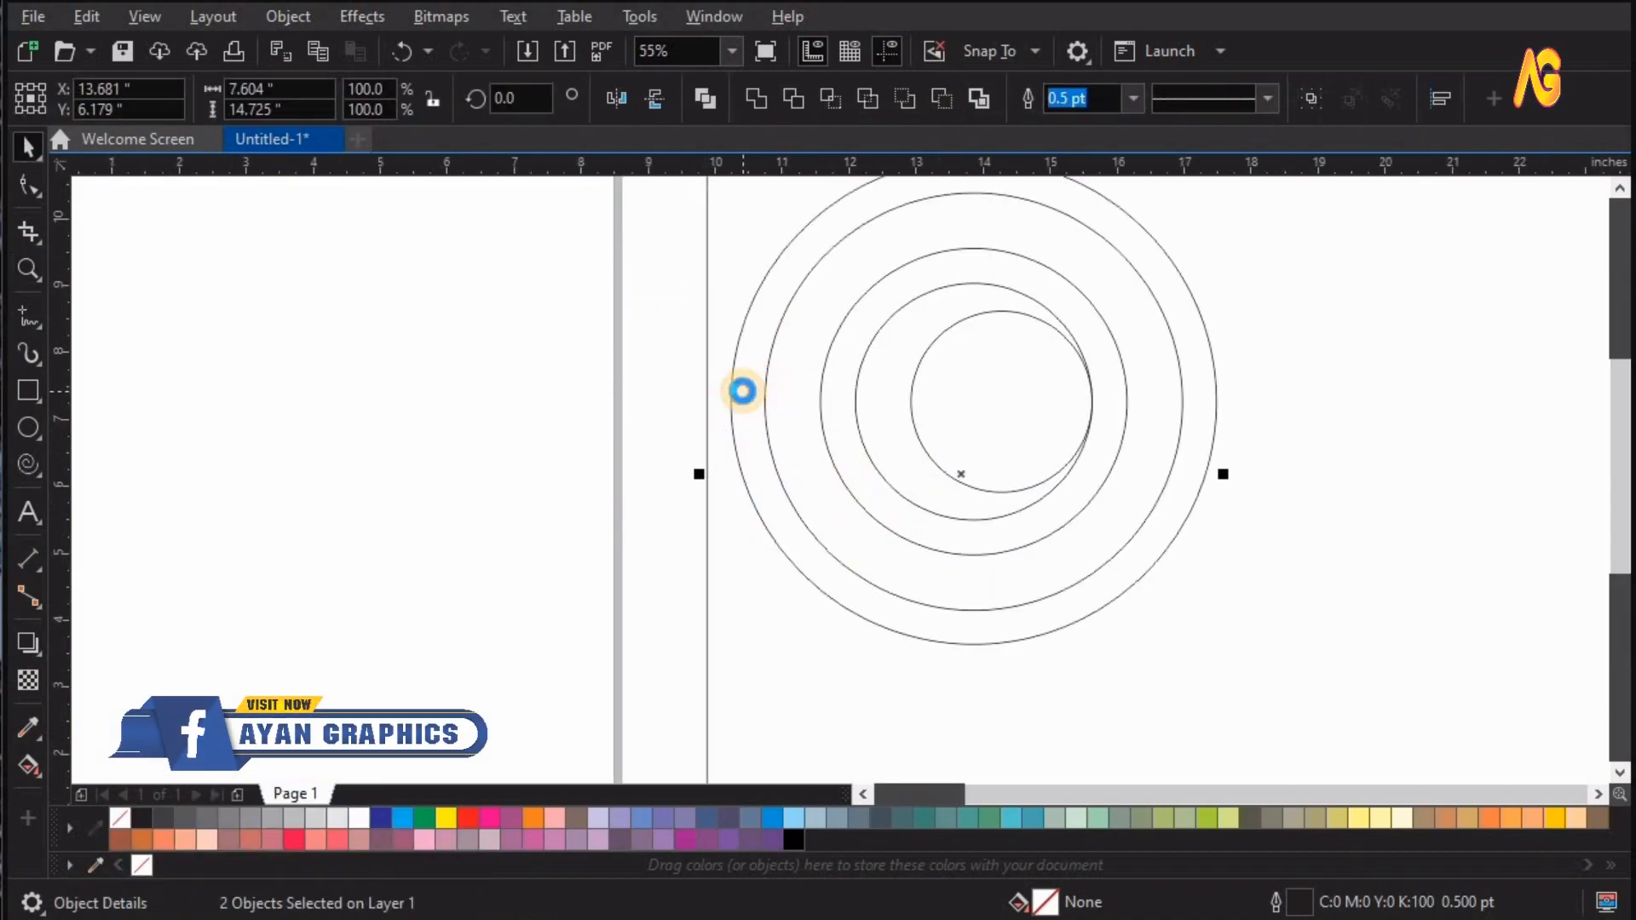
Copy the vertical line to make four parallel lines about 0.5 inches apart over the circles' left edge.
{"action": "left_click", "coordinate": [708, 417]}
{"action": "left_click_drag", "start_coordinate": [704, 414], "coordinate": [682, 441]}
{"action": "left_click", "coordinate": [710, 430]}
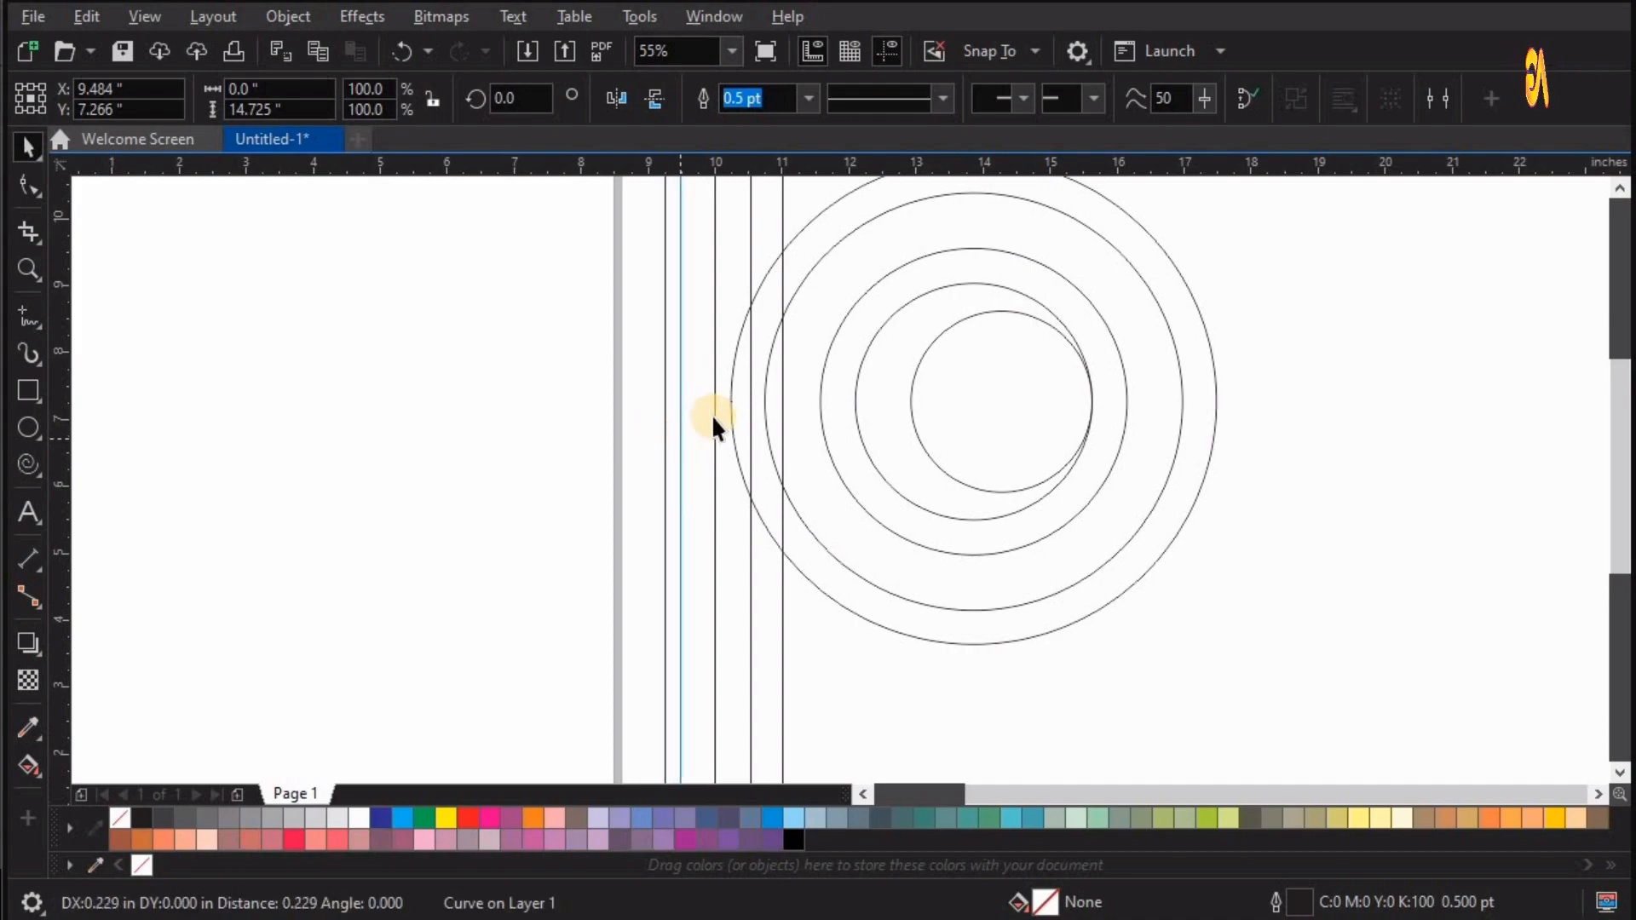
{"action": "left_click", "coordinate": [717, 404], "text": "shift"}
{"action": "left_click", "coordinate": [752, 407], "text": "shift"}
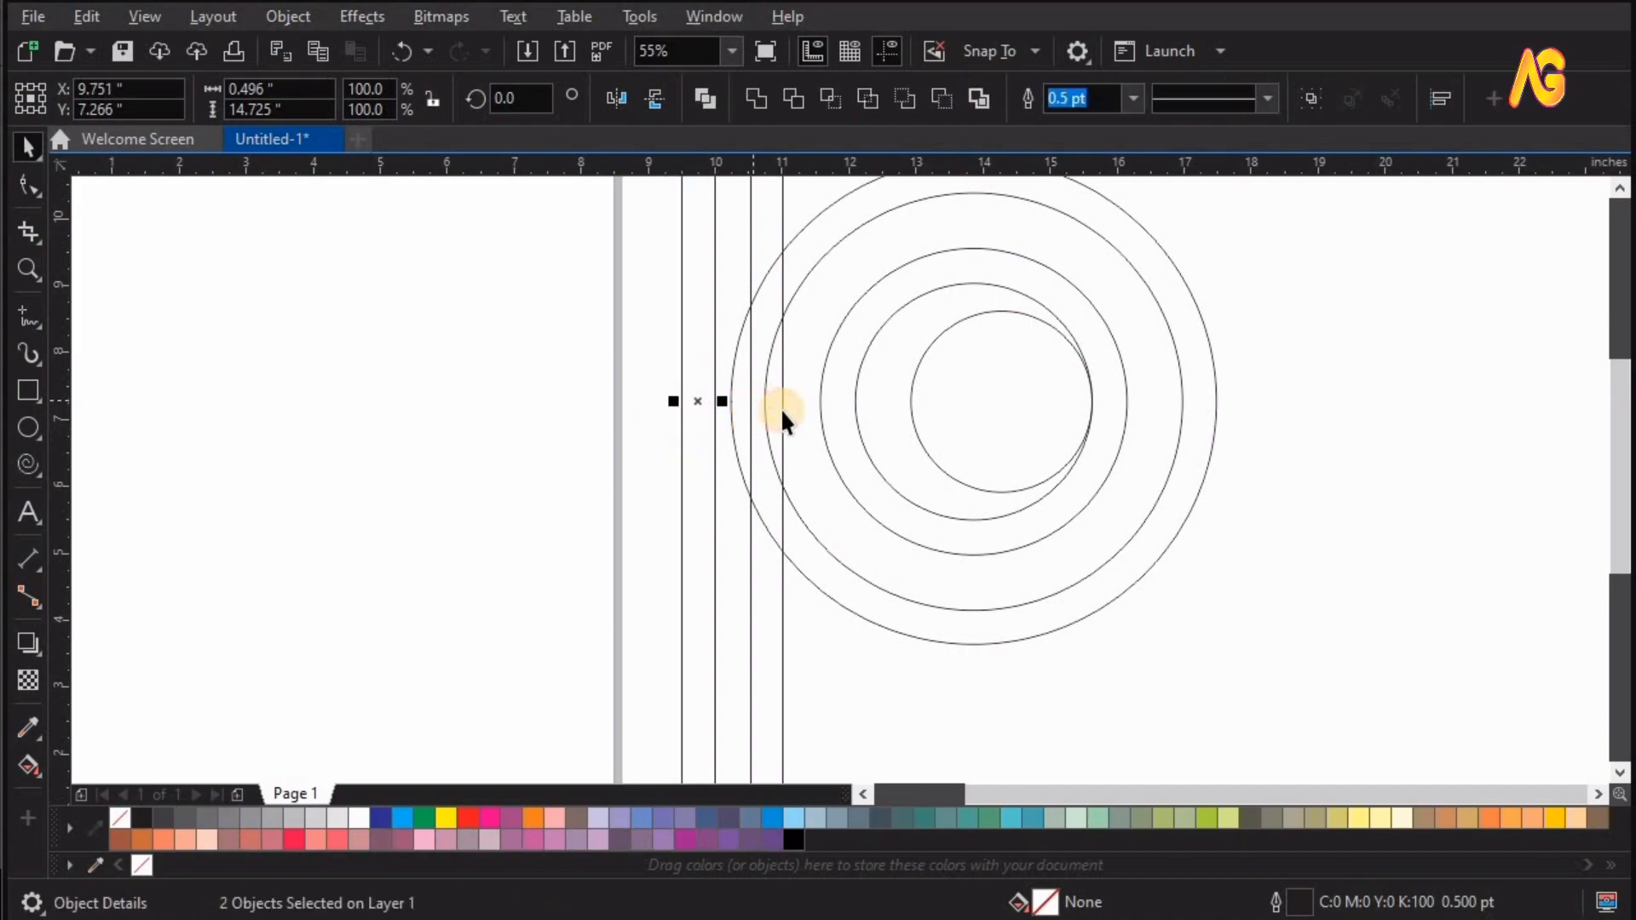
{"action": "left_click", "coordinate": [782, 410], "text": "shift"}
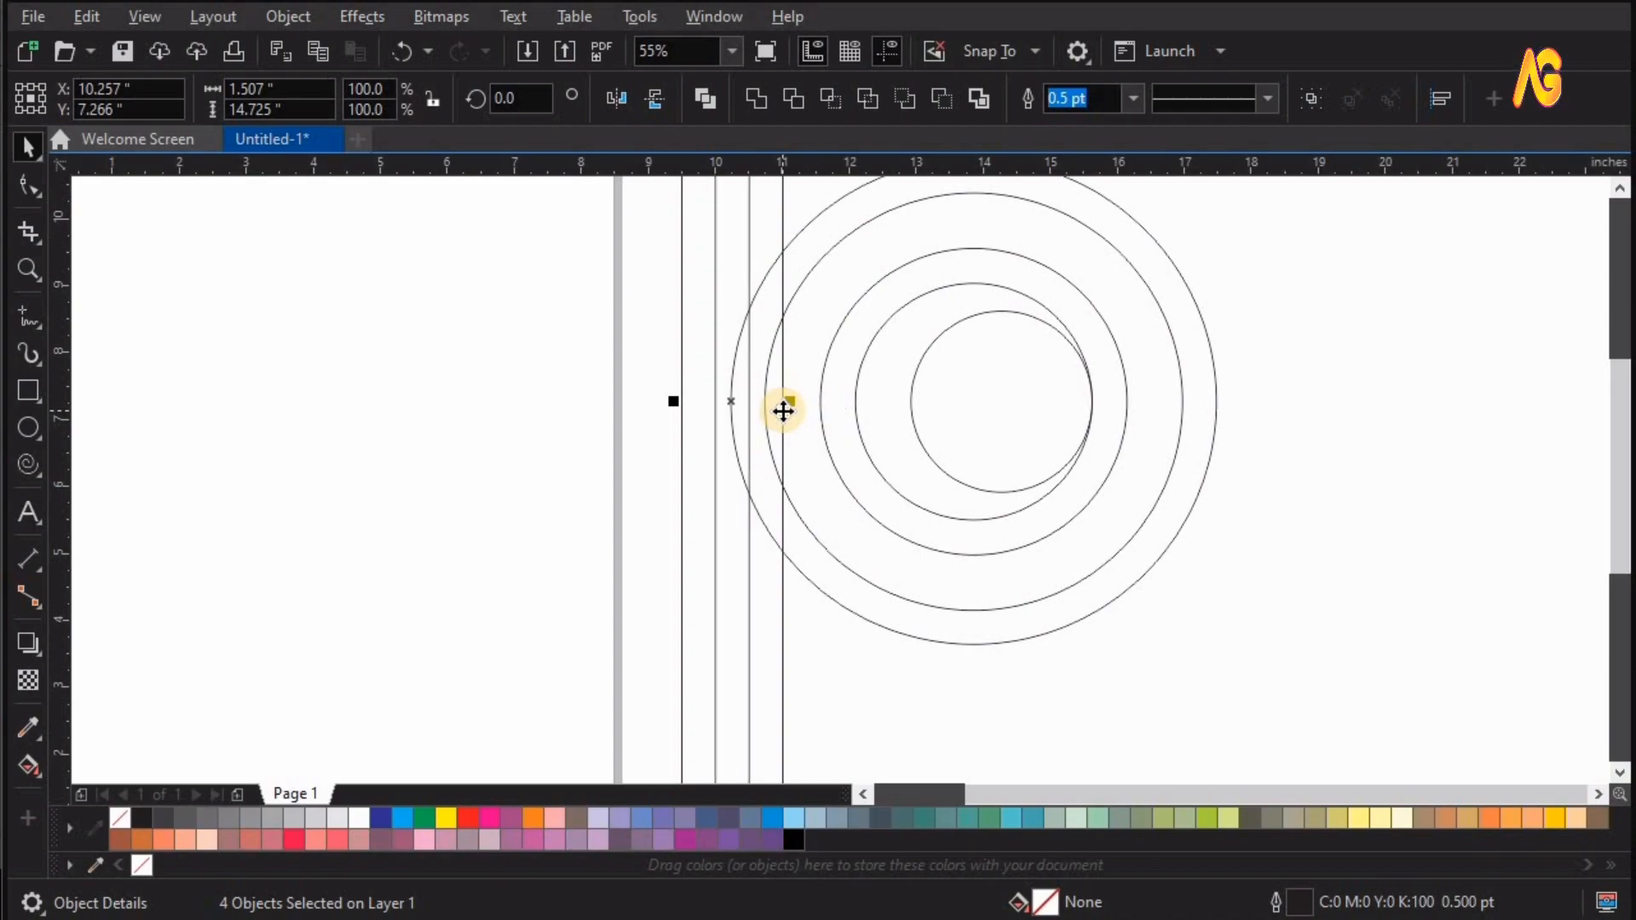
Group the five circles together and group the four vertical lines together.
{"action": "key", "text": "F3"}
{"action": "left_click", "coordinate": [1001, 511]}
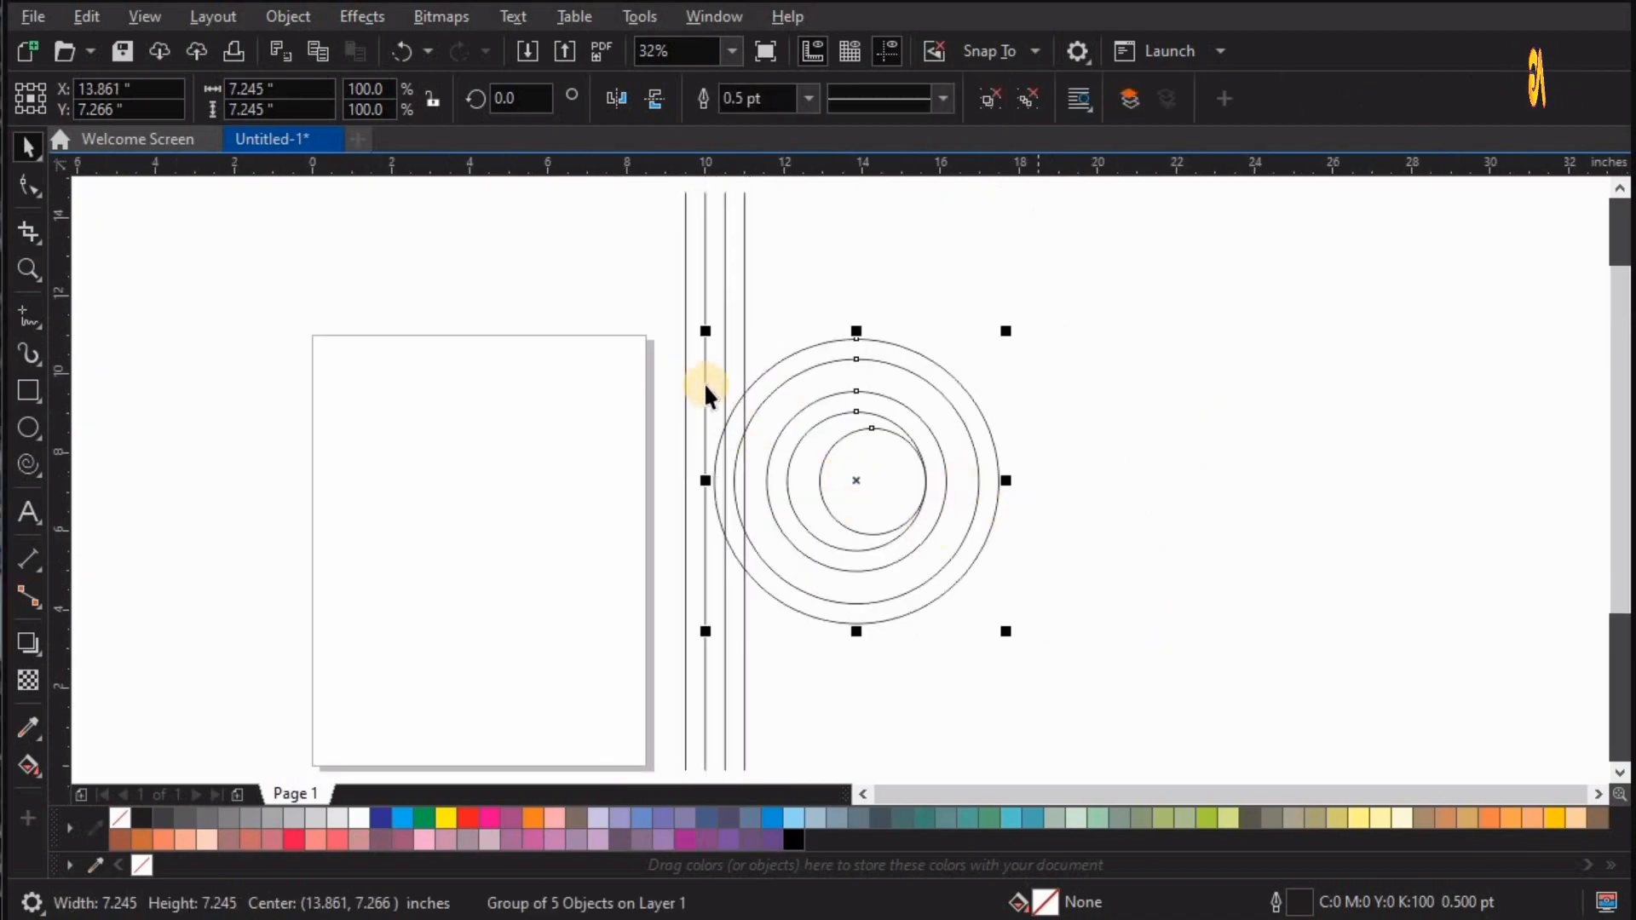
{"action": "key", "text": "F3"}
{"action": "left_click_drag", "start_coordinate": [671, 256], "coordinate": [809, 694]}
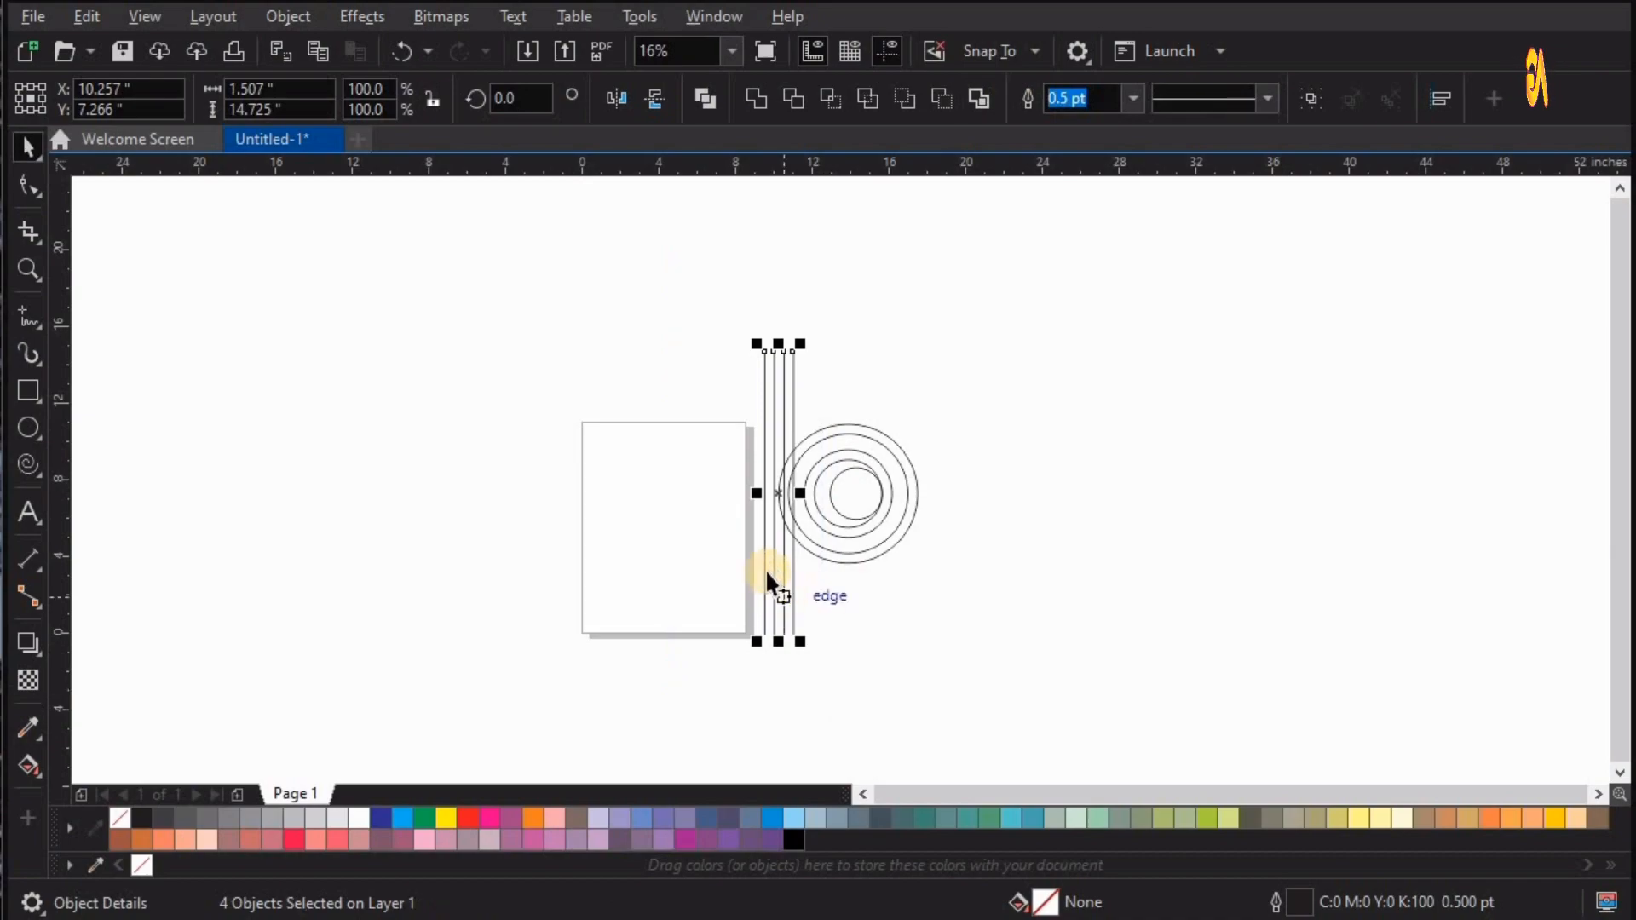
{"action": "key", "text": "ctrl+g"}
Copy the four-line group to the circles' right side, centred on the outermost circle's edge.
{"action": "left_click_drag", "start_coordinate": [778, 492], "coordinate": [1005, 477]}
{"action": "key", "text": "z"}
{"action": "left_click", "coordinate": [942, 507]}
{"action": "key", "text": "space"}
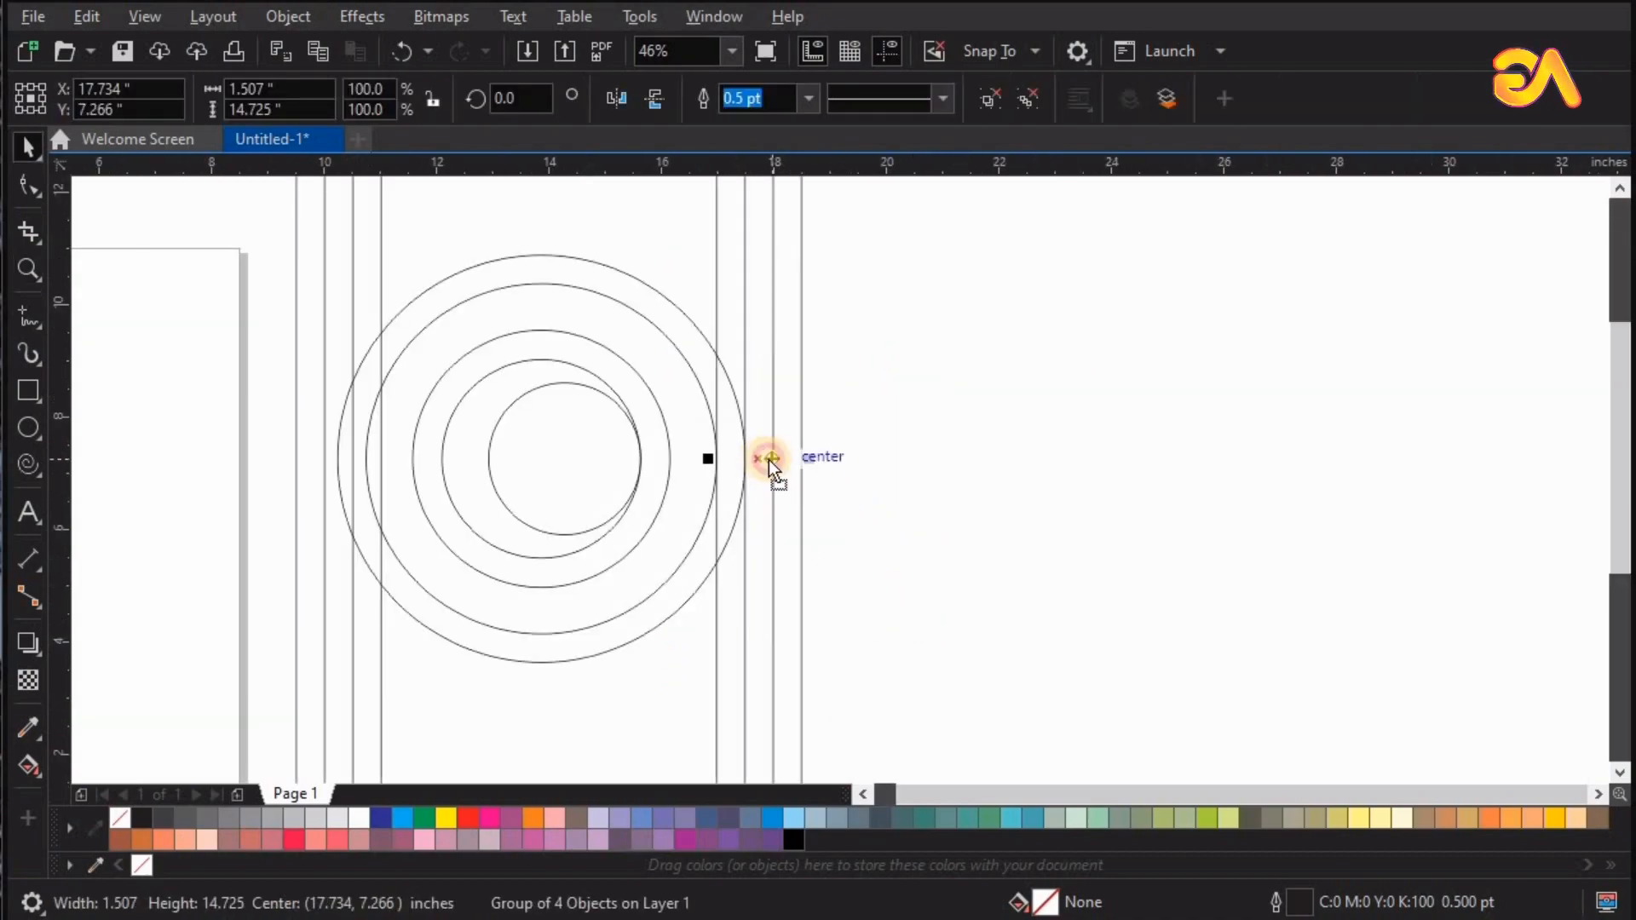
{"action": "left_click_drag", "start_coordinate": [771, 460], "coordinate": [789, 470]}
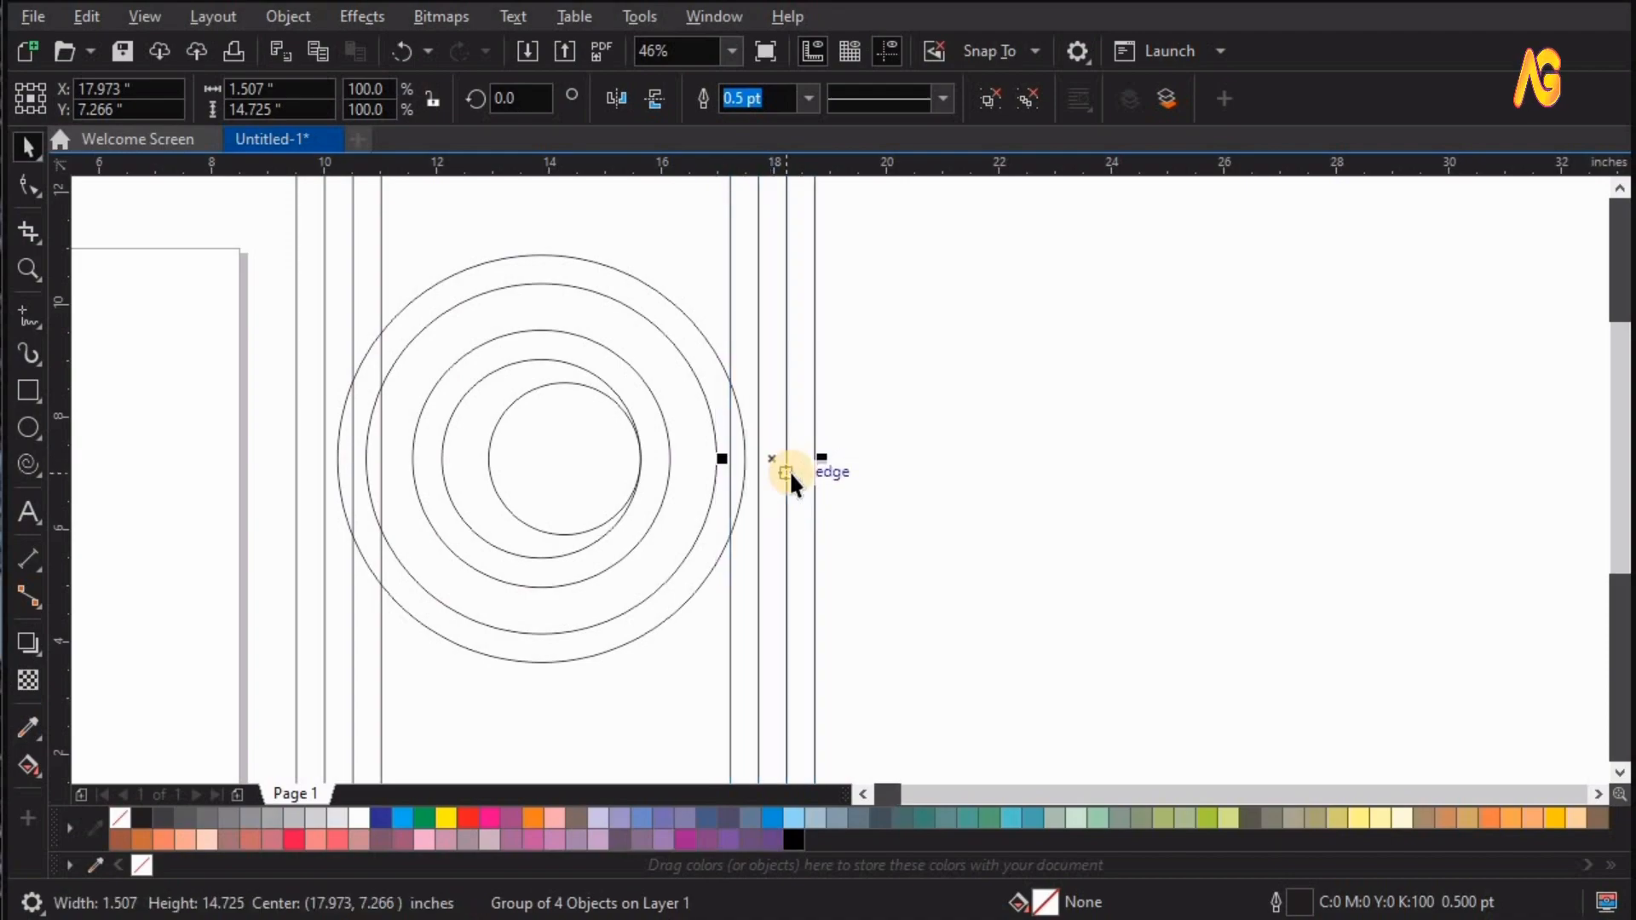
{"action": "key", "text": "Escape"}
{"action": "key", "text": "F3"}
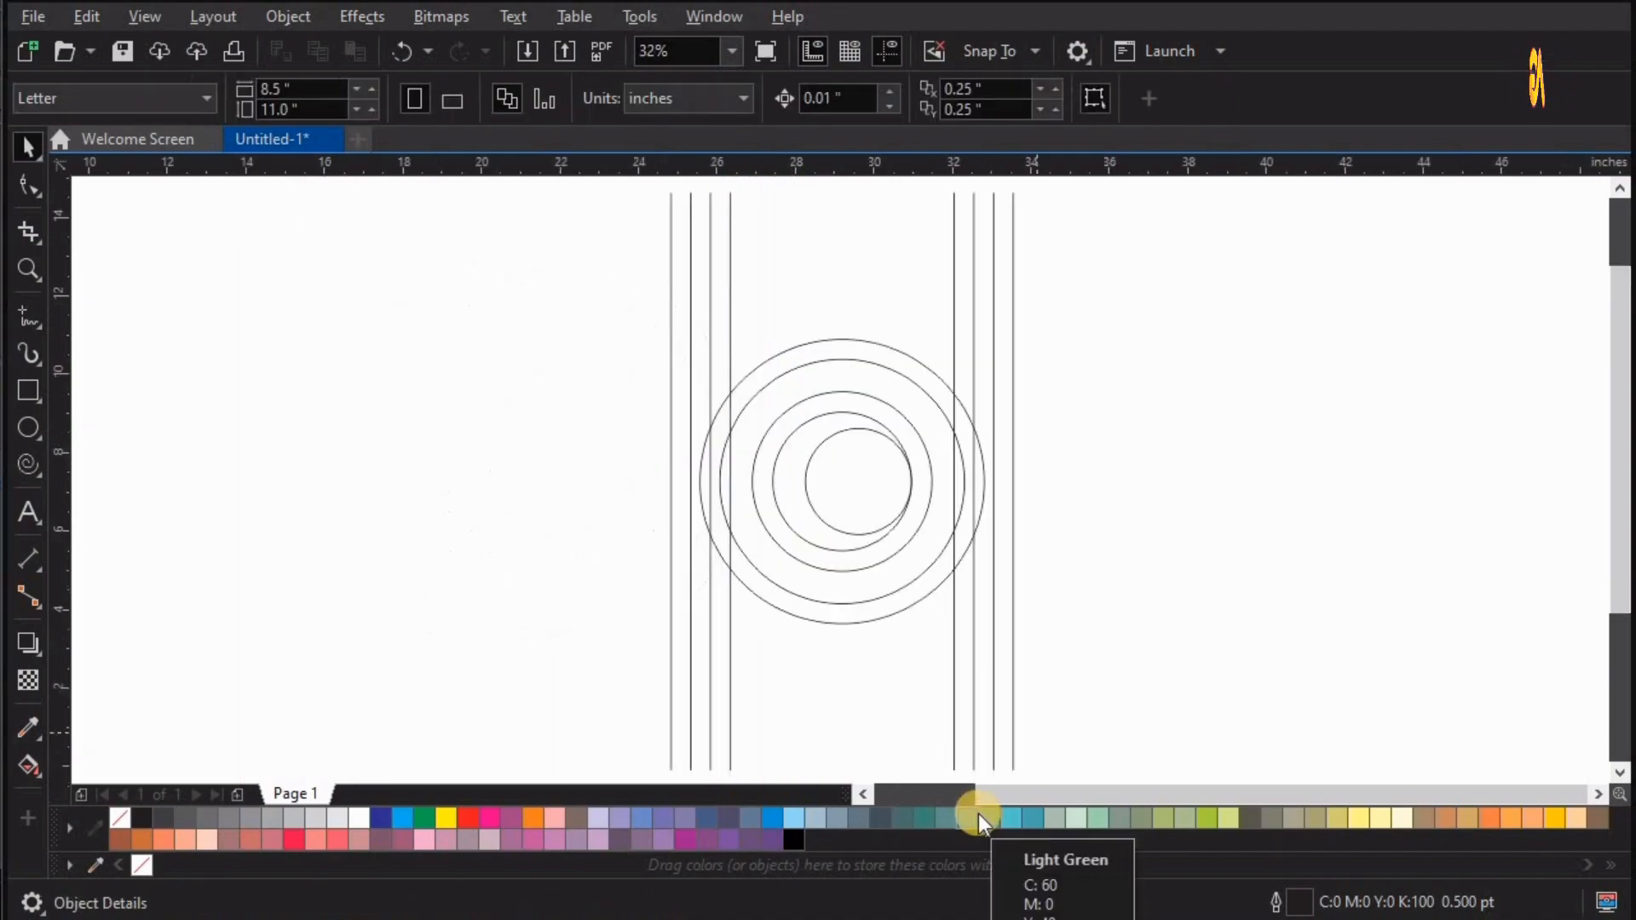
Ungroup all eight vertical lines and group the two leftmost lines as a pair.
{"action": "key", "text": "F3"}
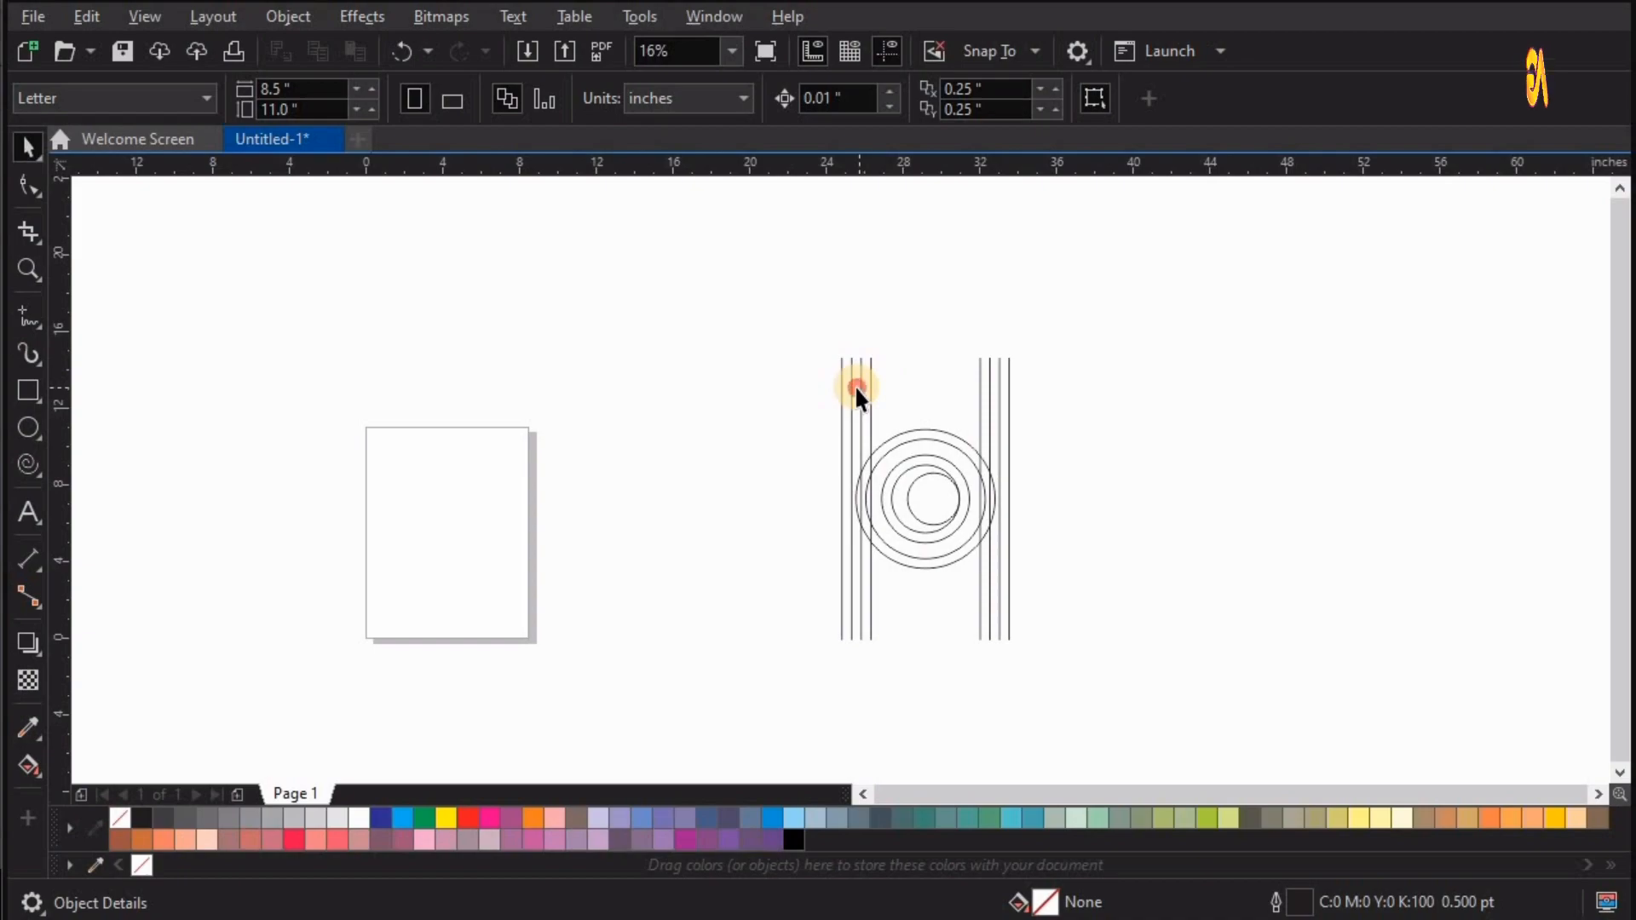
{"action": "left_click", "coordinate": [873, 375]}
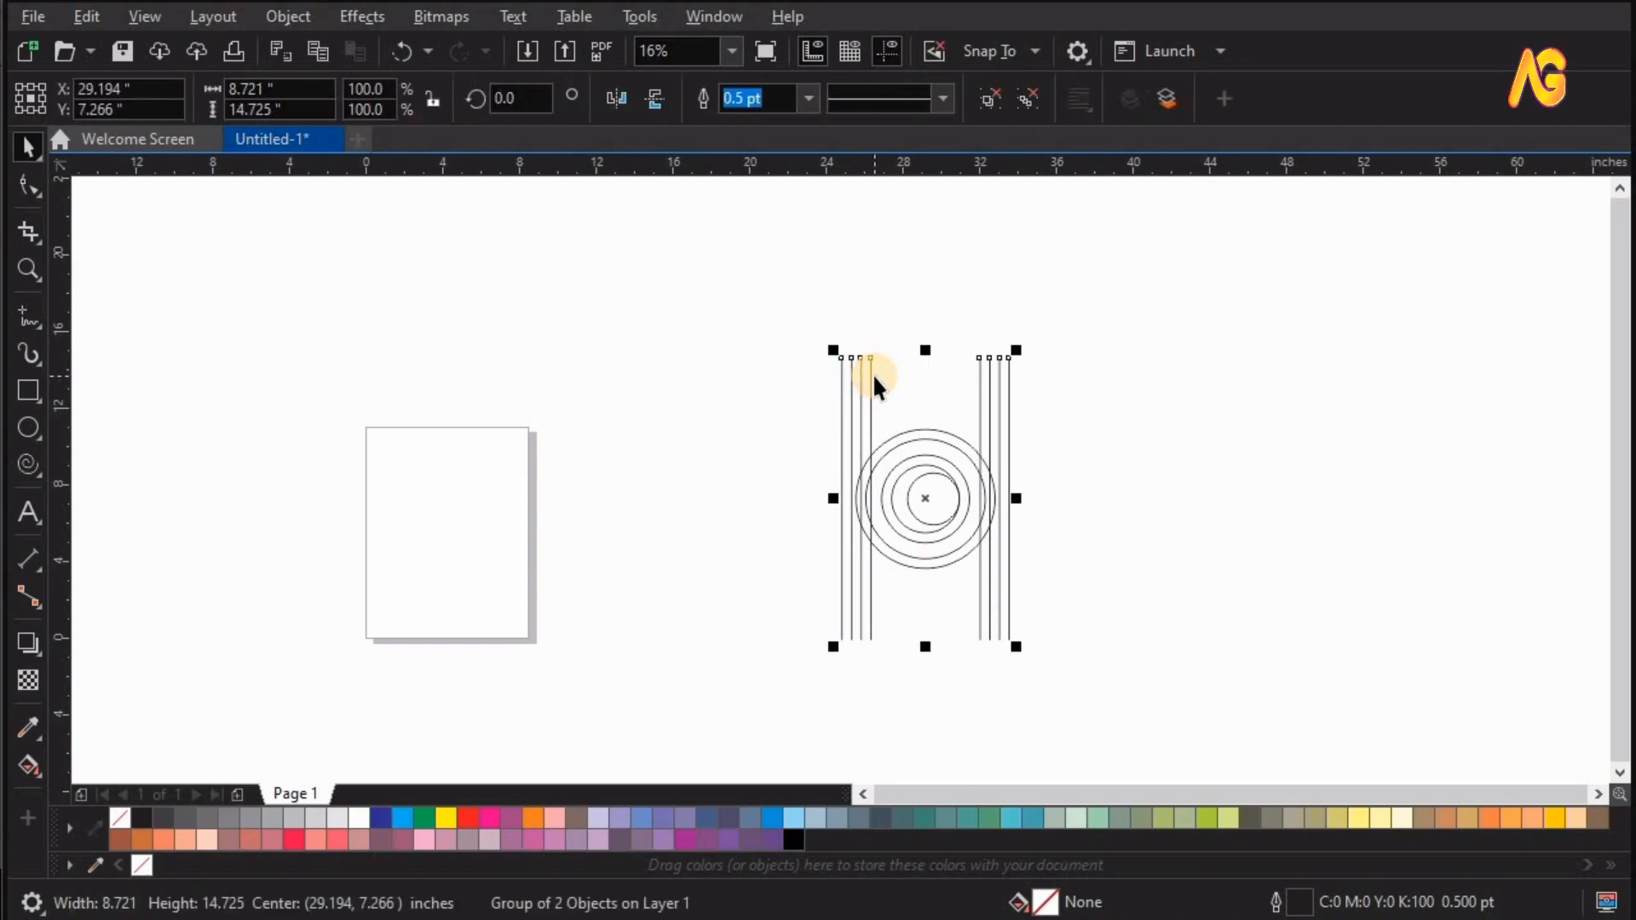
{"action": "key", "text": "ctrl+u"}
{"action": "key", "text": "z"}
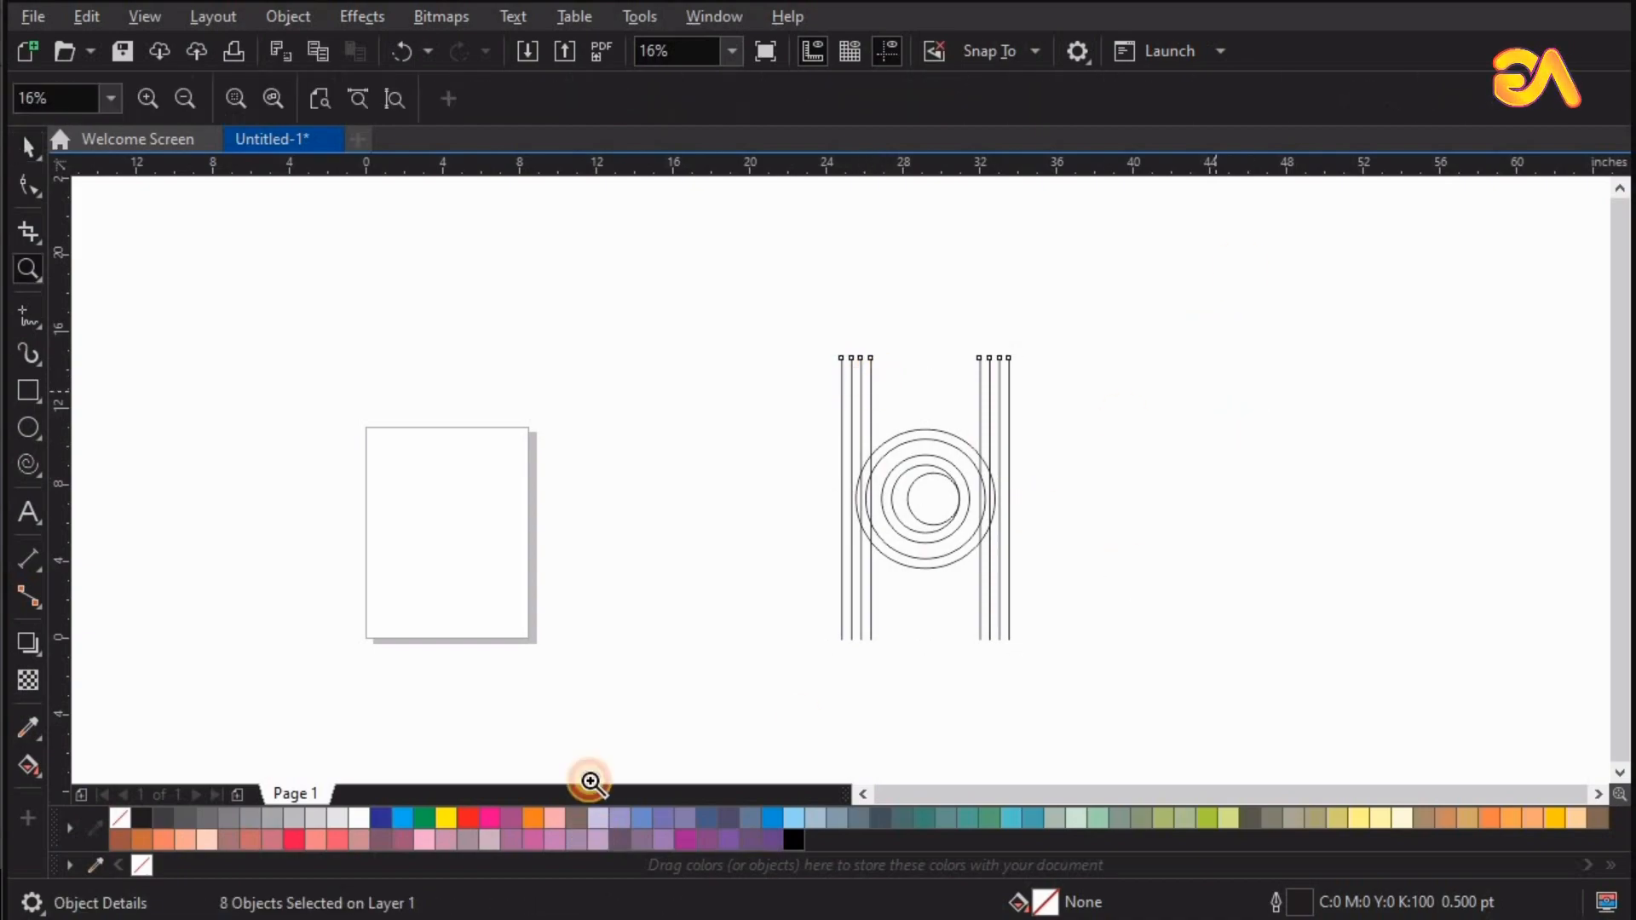
{"action": "left_click_drag", "start_coordinate": [590, 782], "coordinate": [599, 820]}
{"action": "left_click", "coordinate": [715, 379]}
{"action": "left_click_drag", "start_coordinate": [785, 596], "coordinate": [781, 604]}
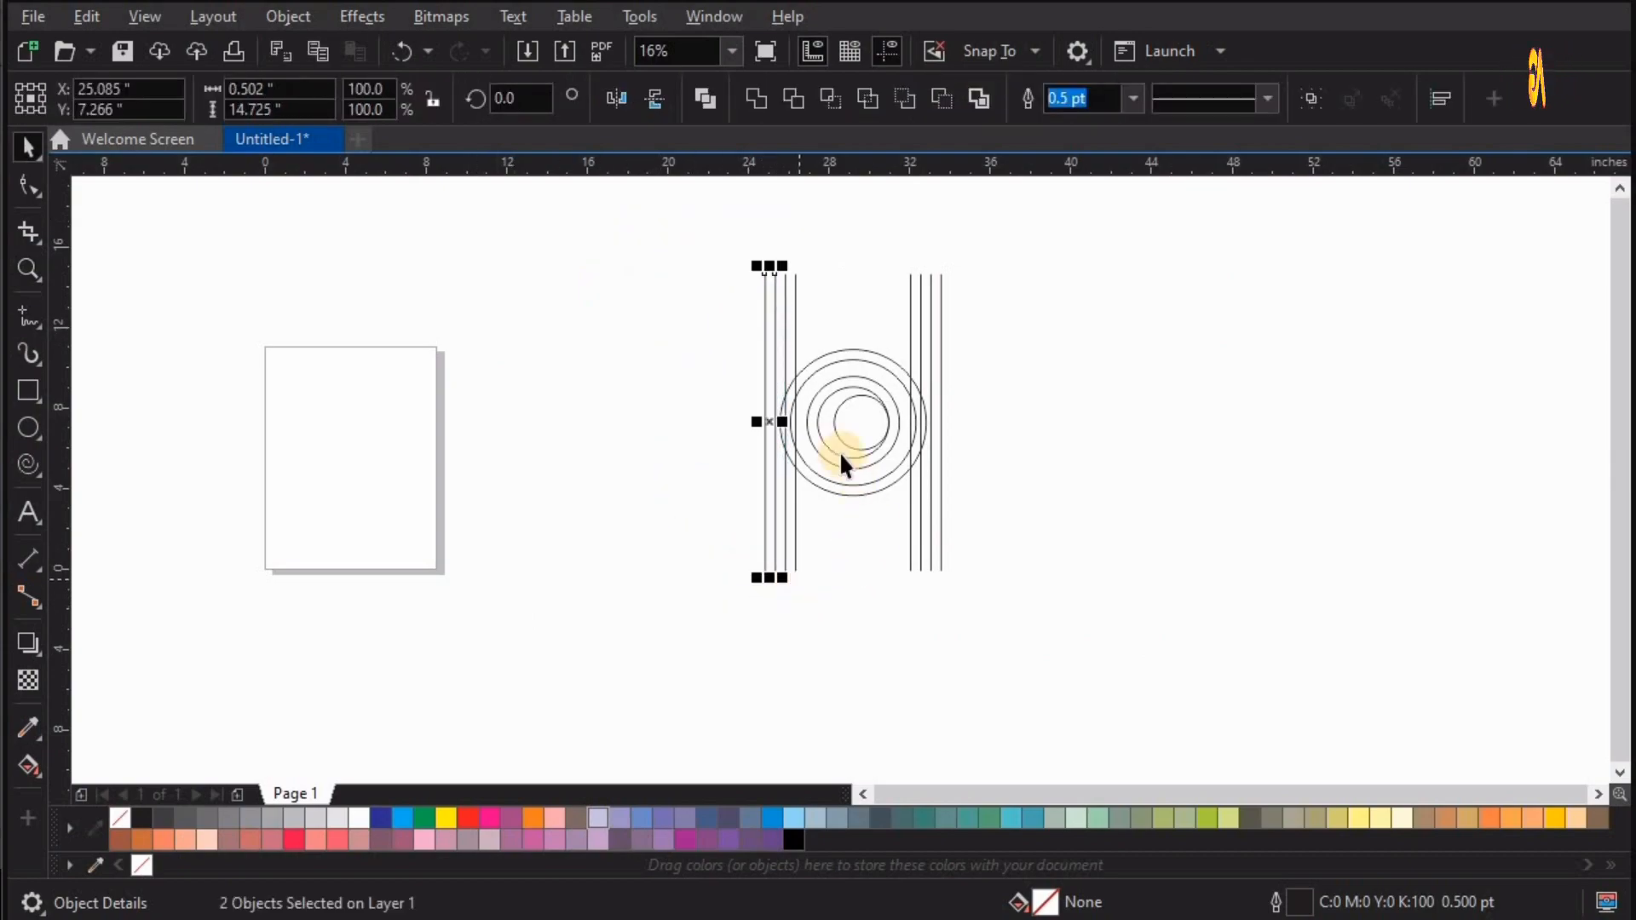
{"action": "key", "text": "ctrl+g"}
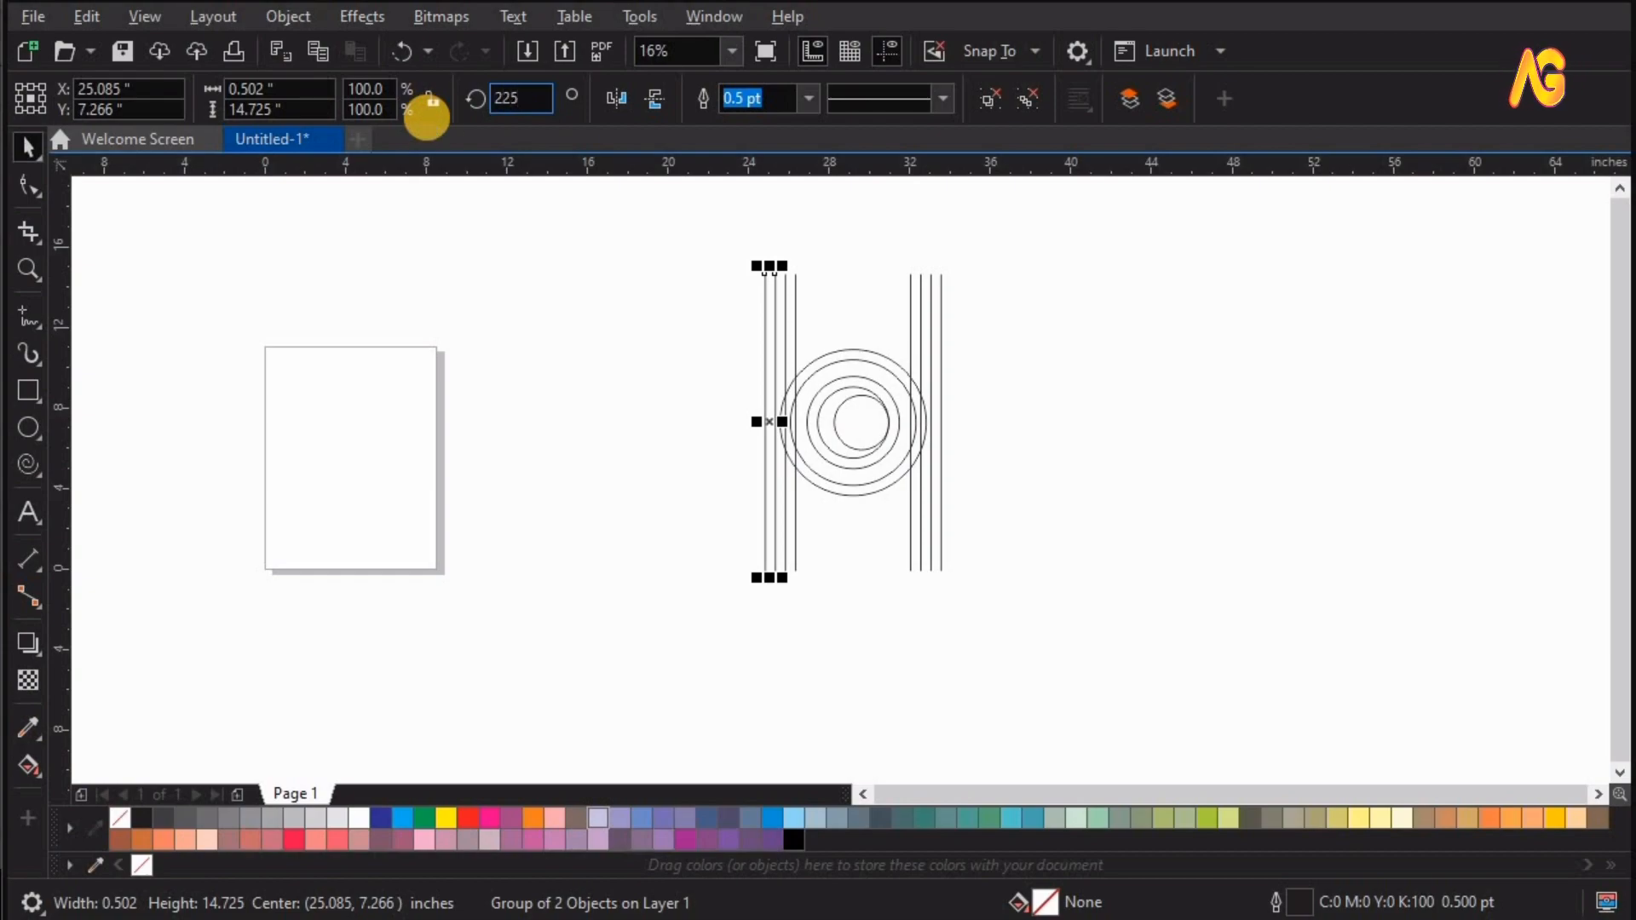
Rotate a copy of the leftmost line pair by 225 degrees and place it diagonally across the circles.
{"action": "left_click", "coordinate": [435, 108]}
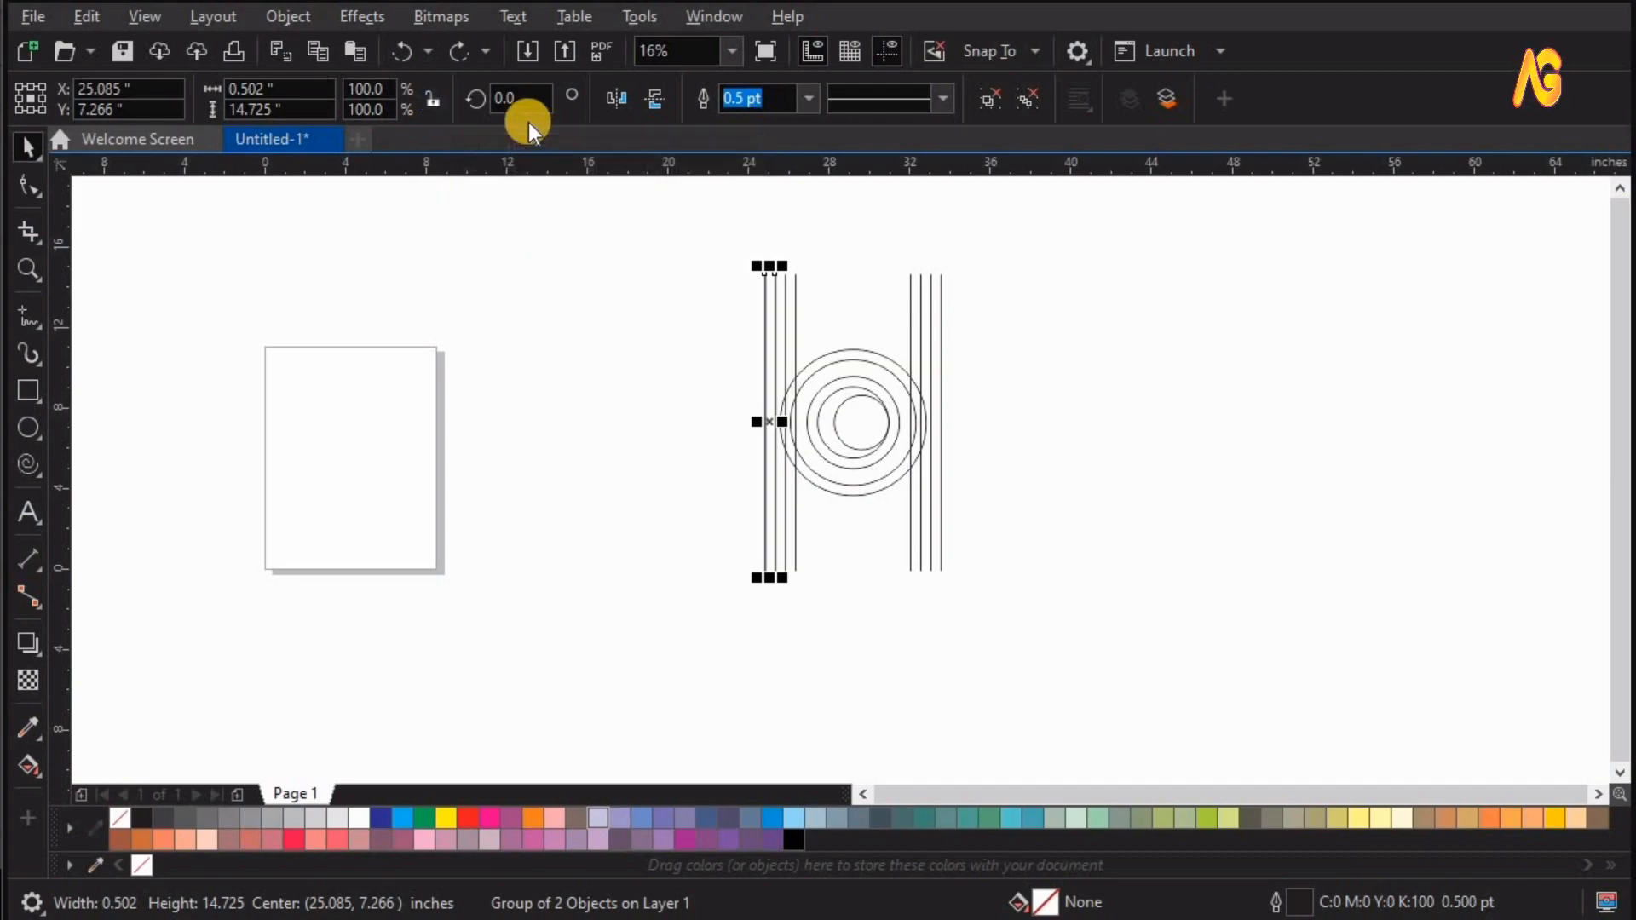
{"action": "type", "text": "225"}
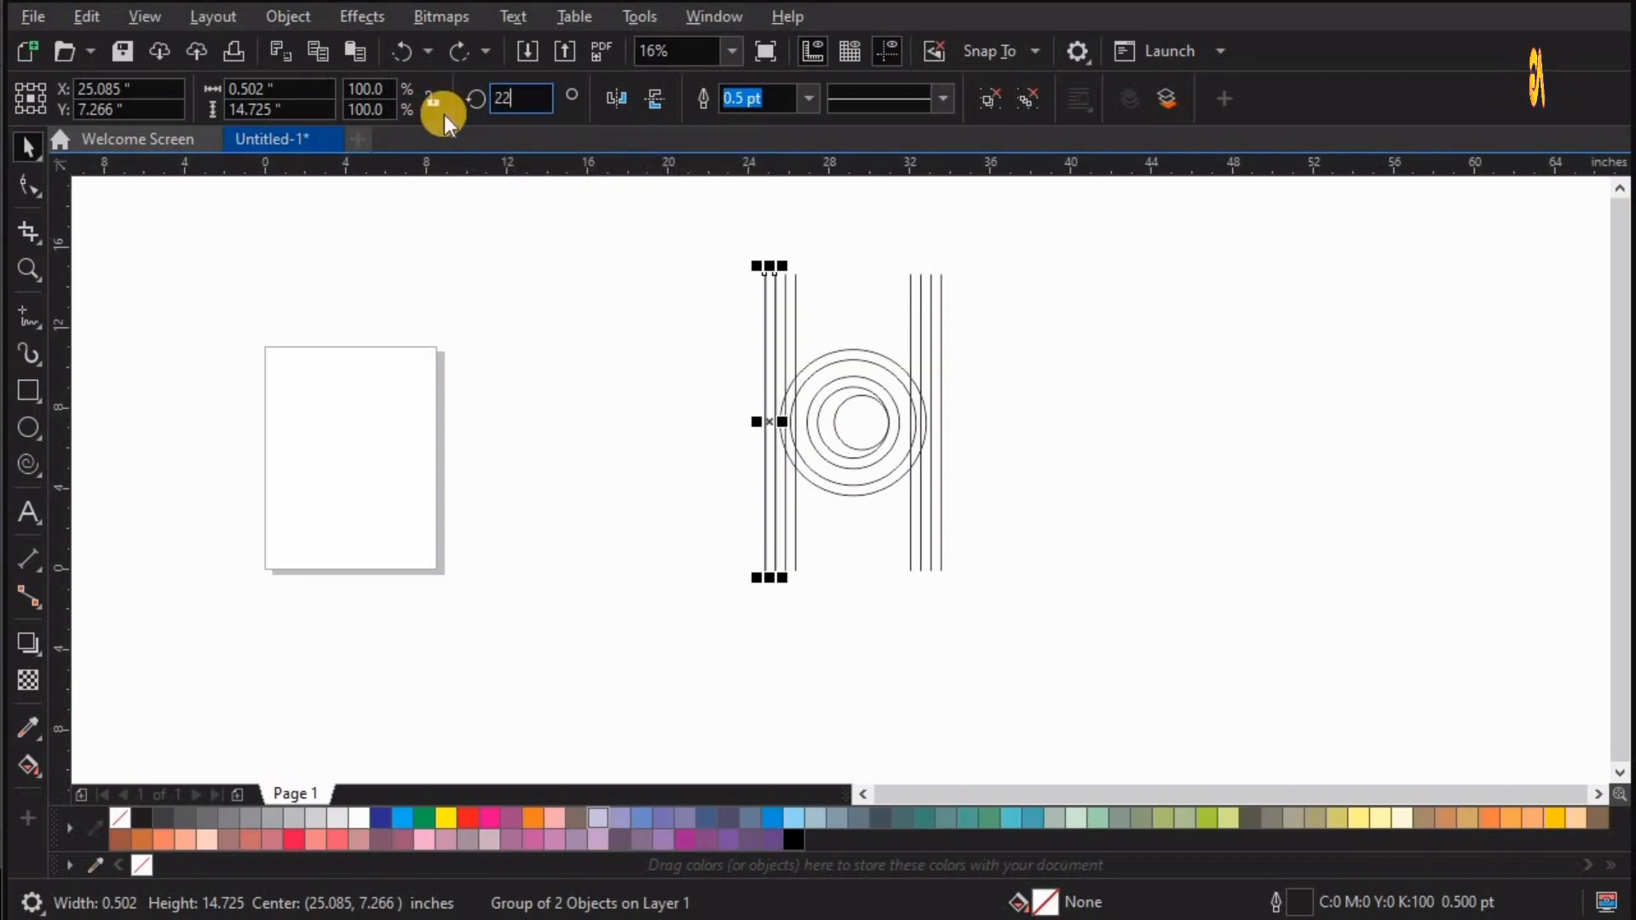
{"action": "key", "text": "Return"}
{"action": "left_click_drag", "start_coordinate": [665, 350], "coordinate": [1057, 601]}
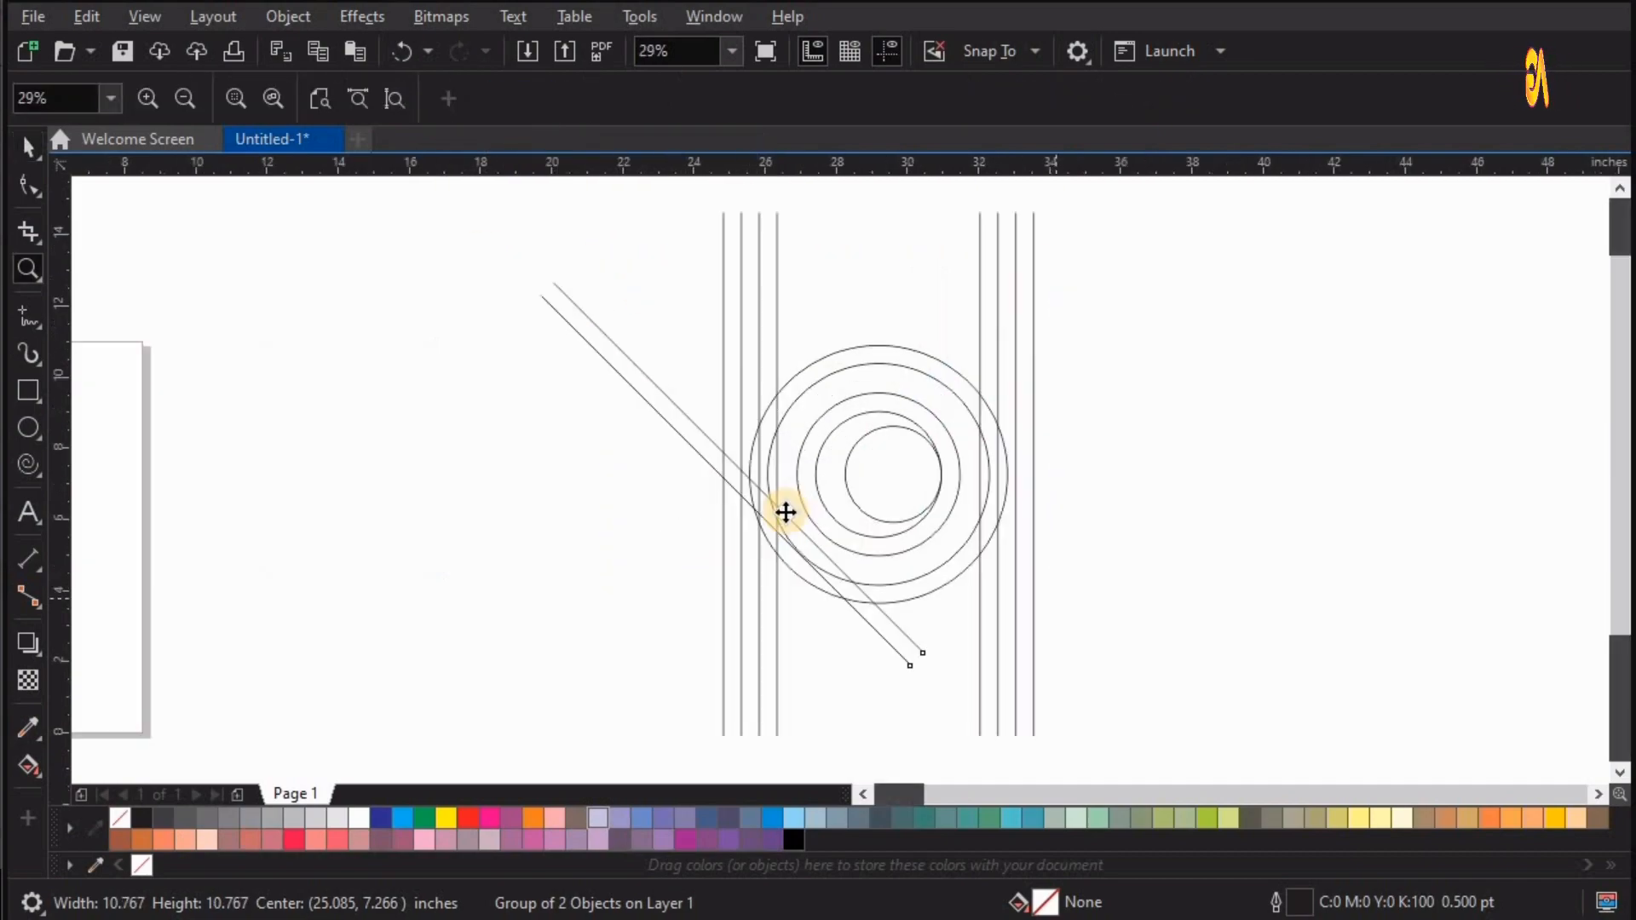
{"action": "left_click_drag", "start_coordinate": [840, 467], "coordinate": [888, 461]}
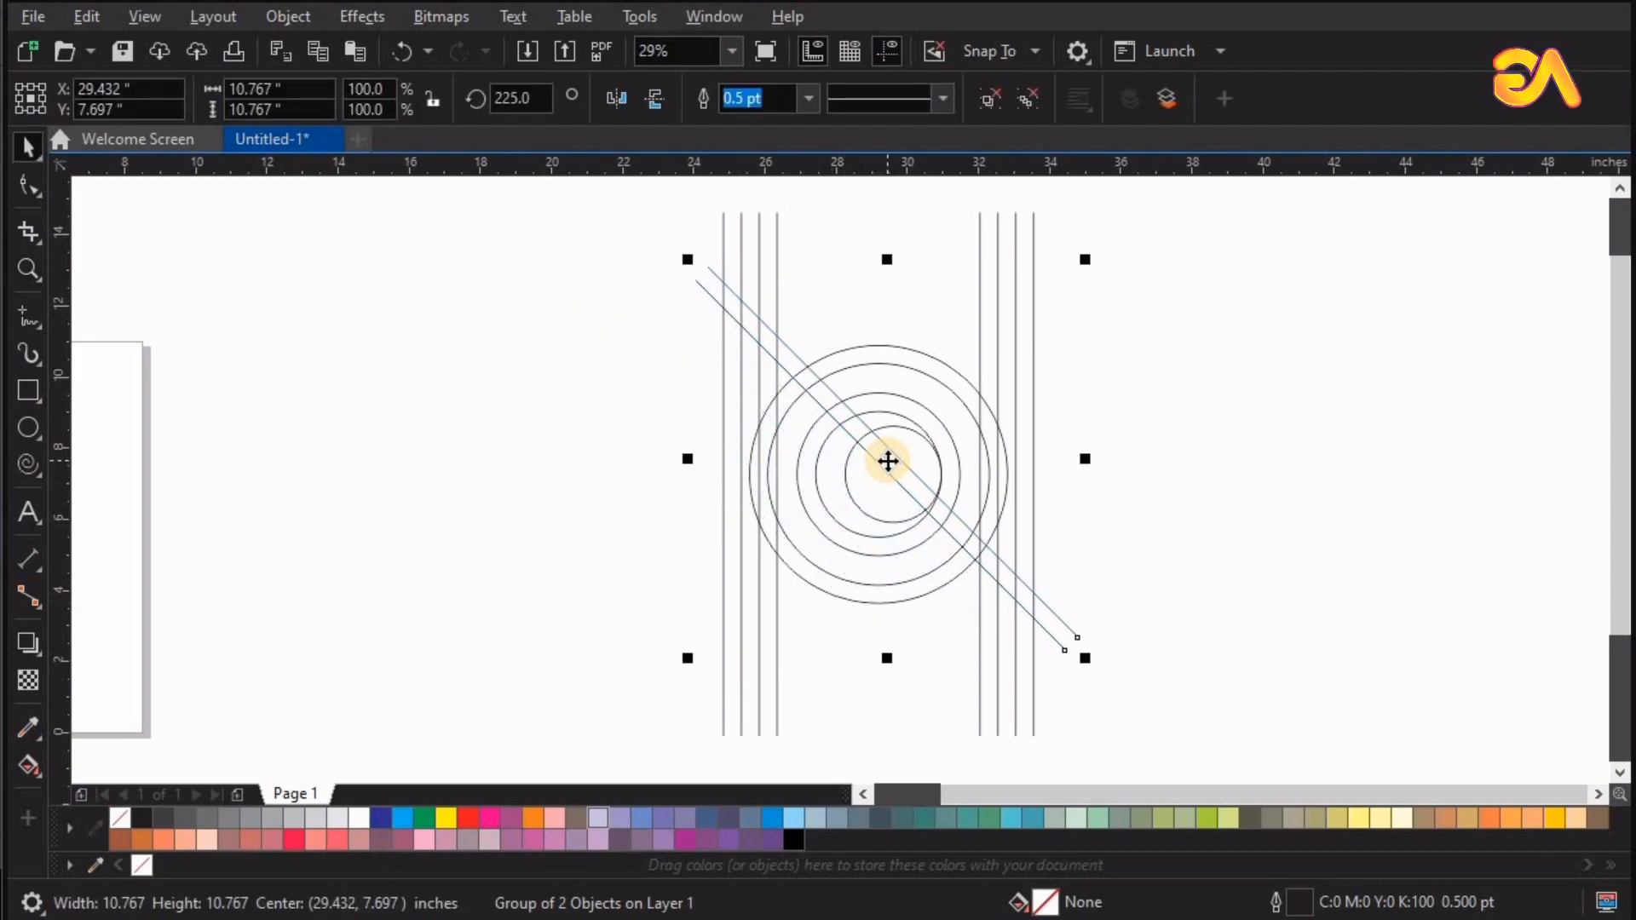
Duplicate the diagonal line pair to the lower left of the original, keeping it parallel.
{"action": "scroll", "coordinate": [1107, 612], "scroll_direction": "up", "scroll_amount": 1}
{"action": "left_click", "coordinate": [1237, 546]}
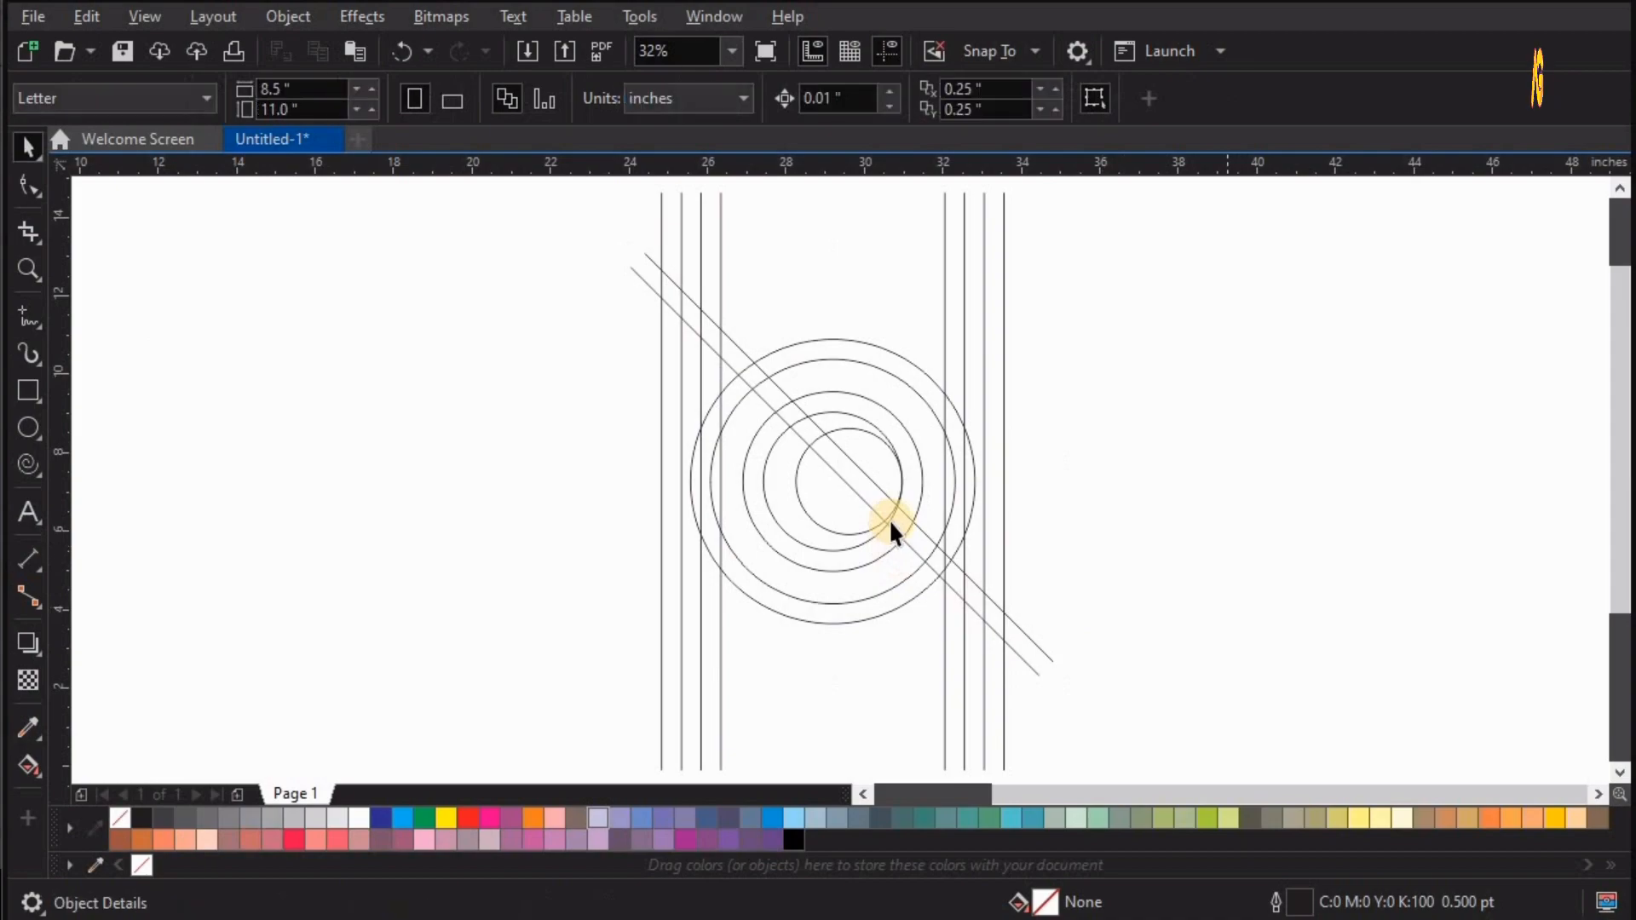
{"action": "left_click", "coordinate": [841, 471]}
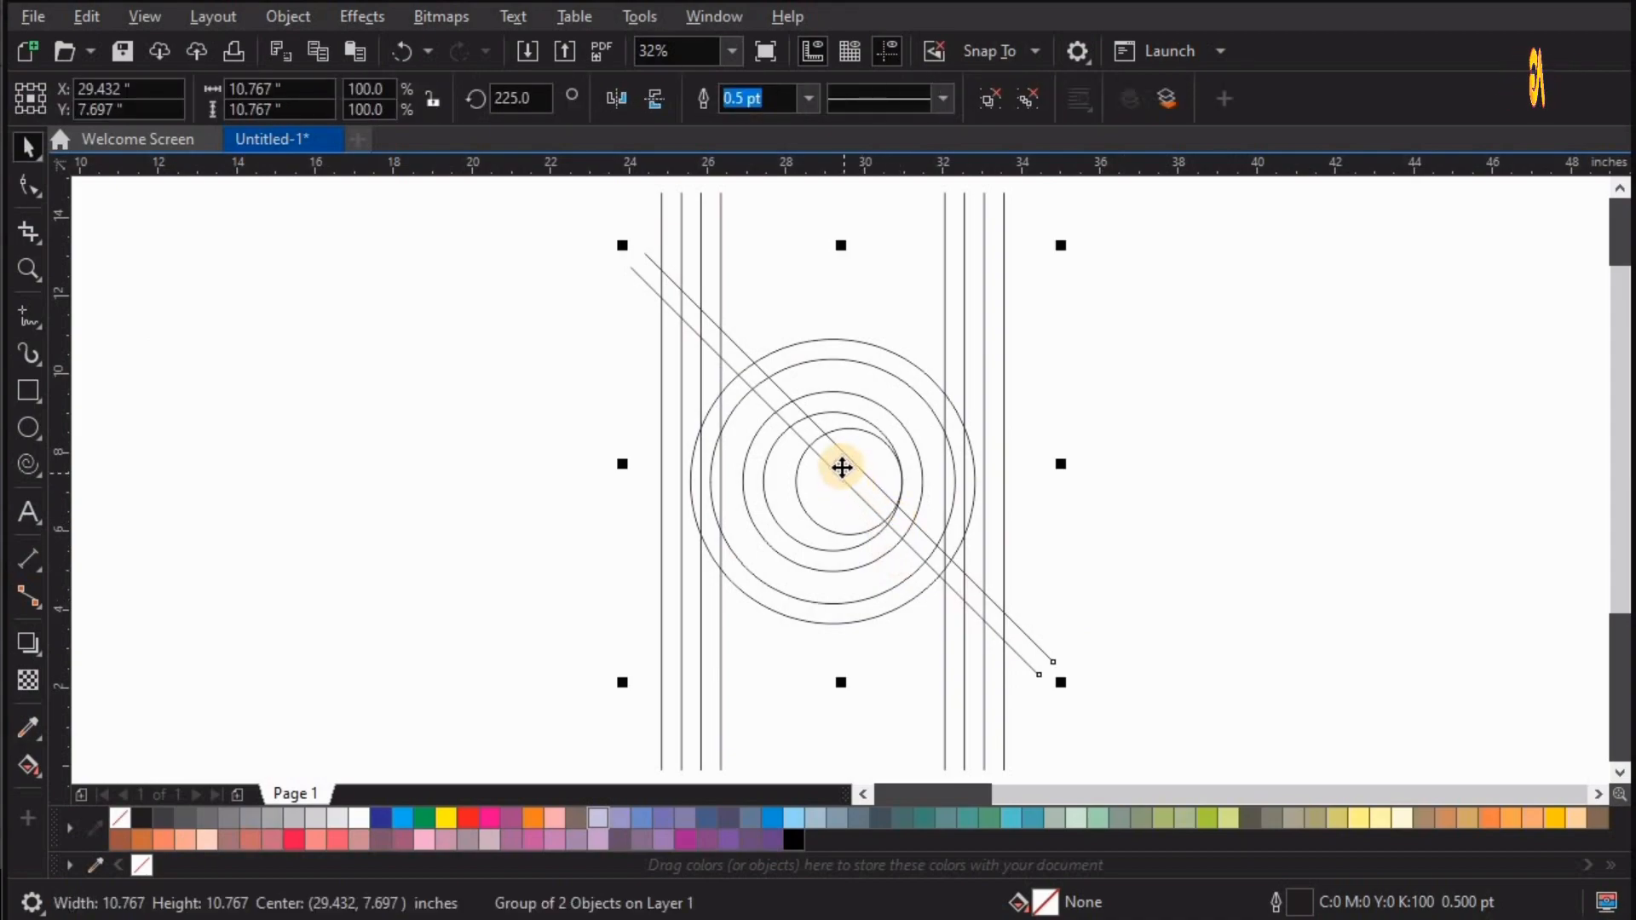
{"action": "left_click_drag", "start_coordinate": [841, 468], "coordinate": [739, 345]}
{"action": "right_click", "coordinate": [739, 345]}
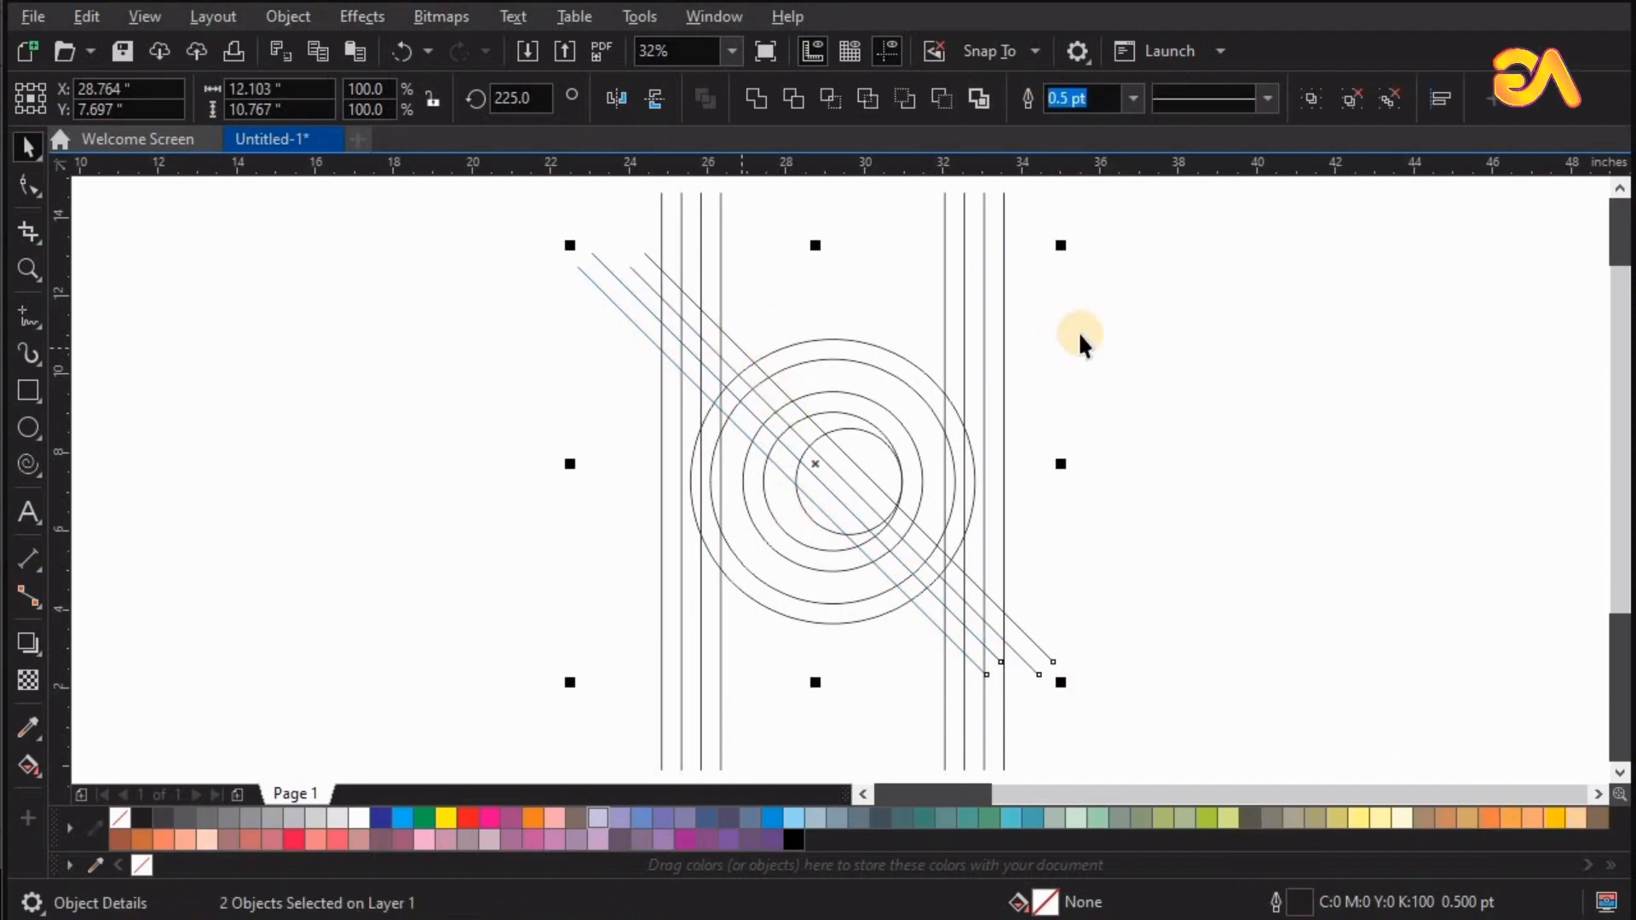
Space the two diagonal pairs evenly as four parallel lines and group them.
{"action": "left_click", "coordinate": [630, 282]}
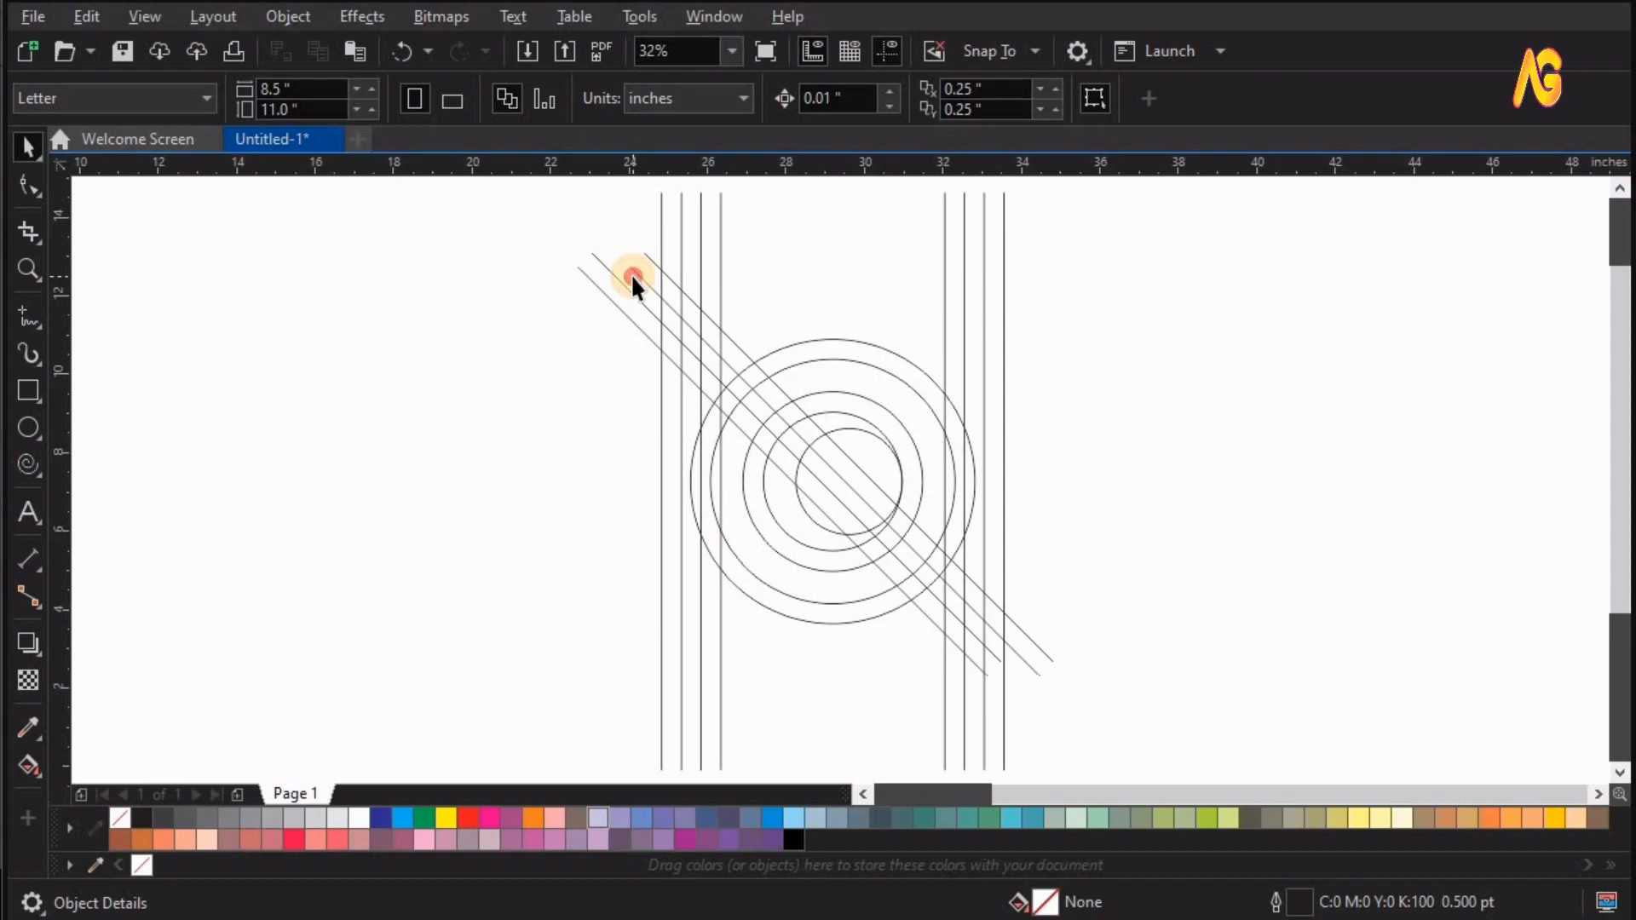
{"action": "left_click", "coordinate": [633, 274]}
{"action": "left_click", "coordinate": [603, 266], "text": "shift"}
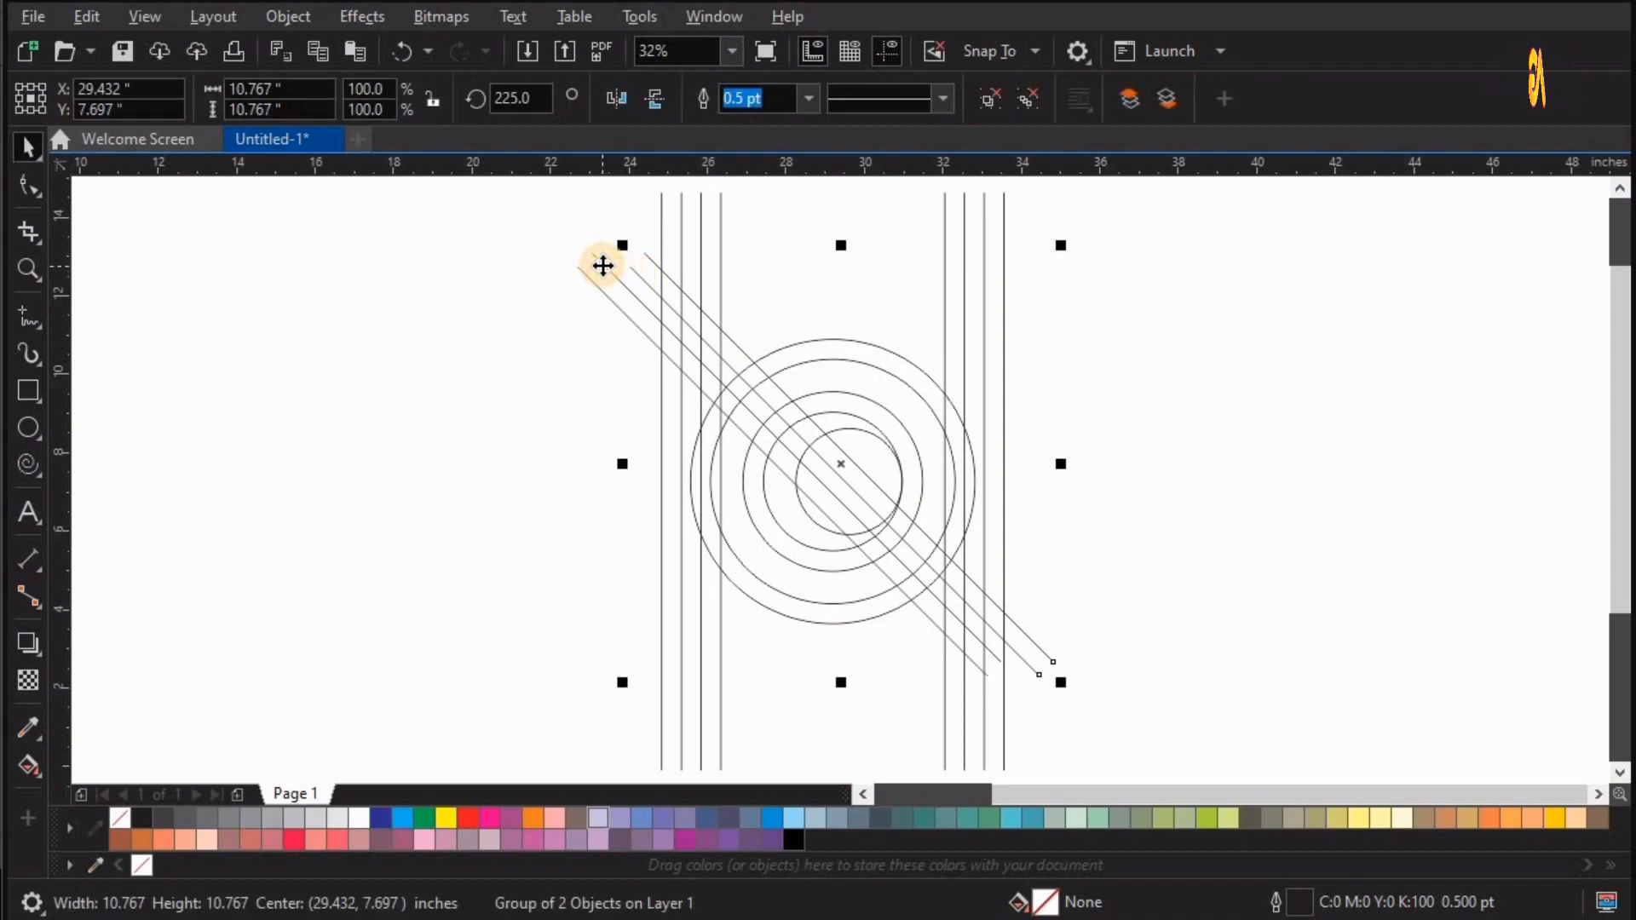
{"action": "left_click", "coordinate": [852, 480]}
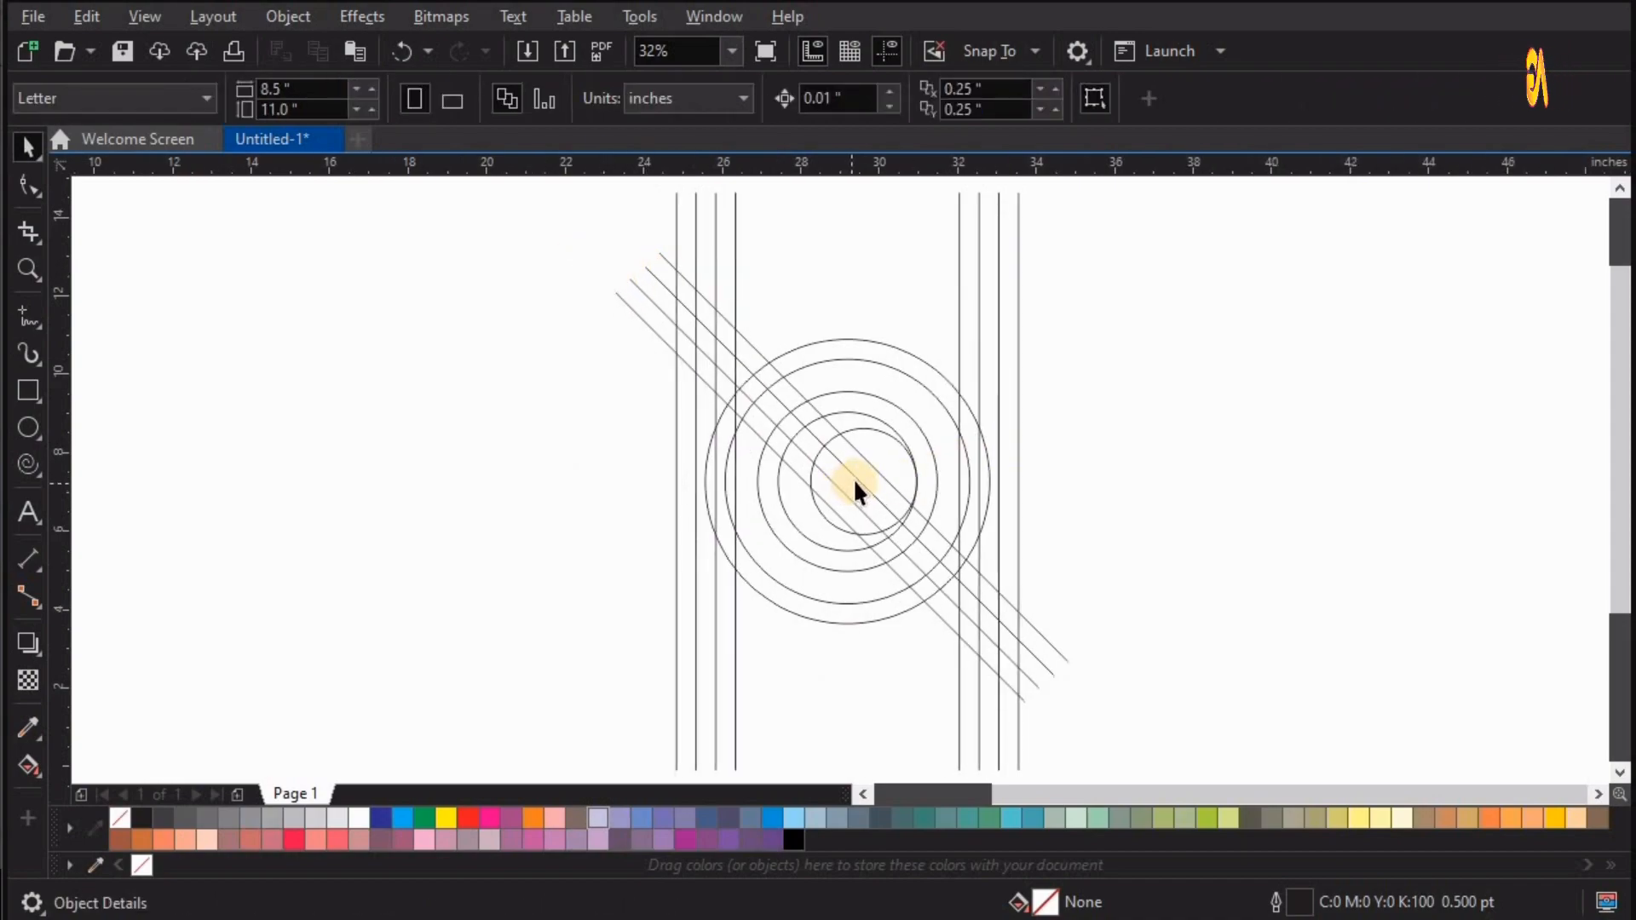
Mirror a copy of the diagonal line group horizontally and move it over the circles to form an X.
{"action": "left_click", "coordinate": [857, 481]}
{"action": "left_click", "coordinate": [856, 479]}
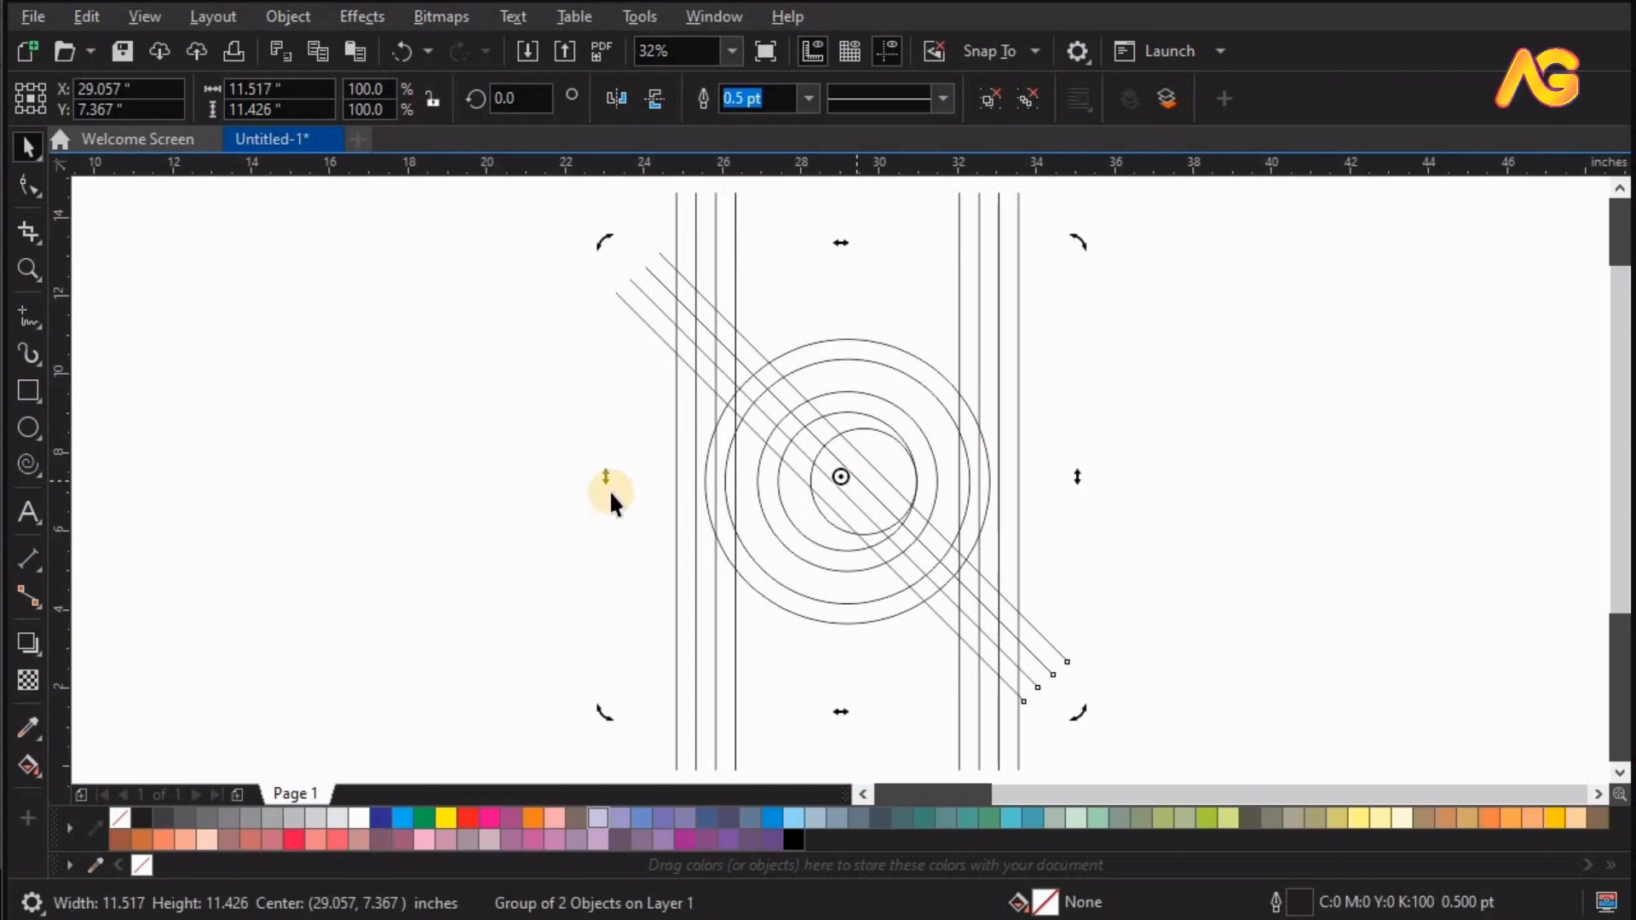
{"action": "left_click", "coordinate": [866, 484]}
{"action": "left_click_drag", "start_coordinate": [607, 482], "coordinate": [1166, 468]}
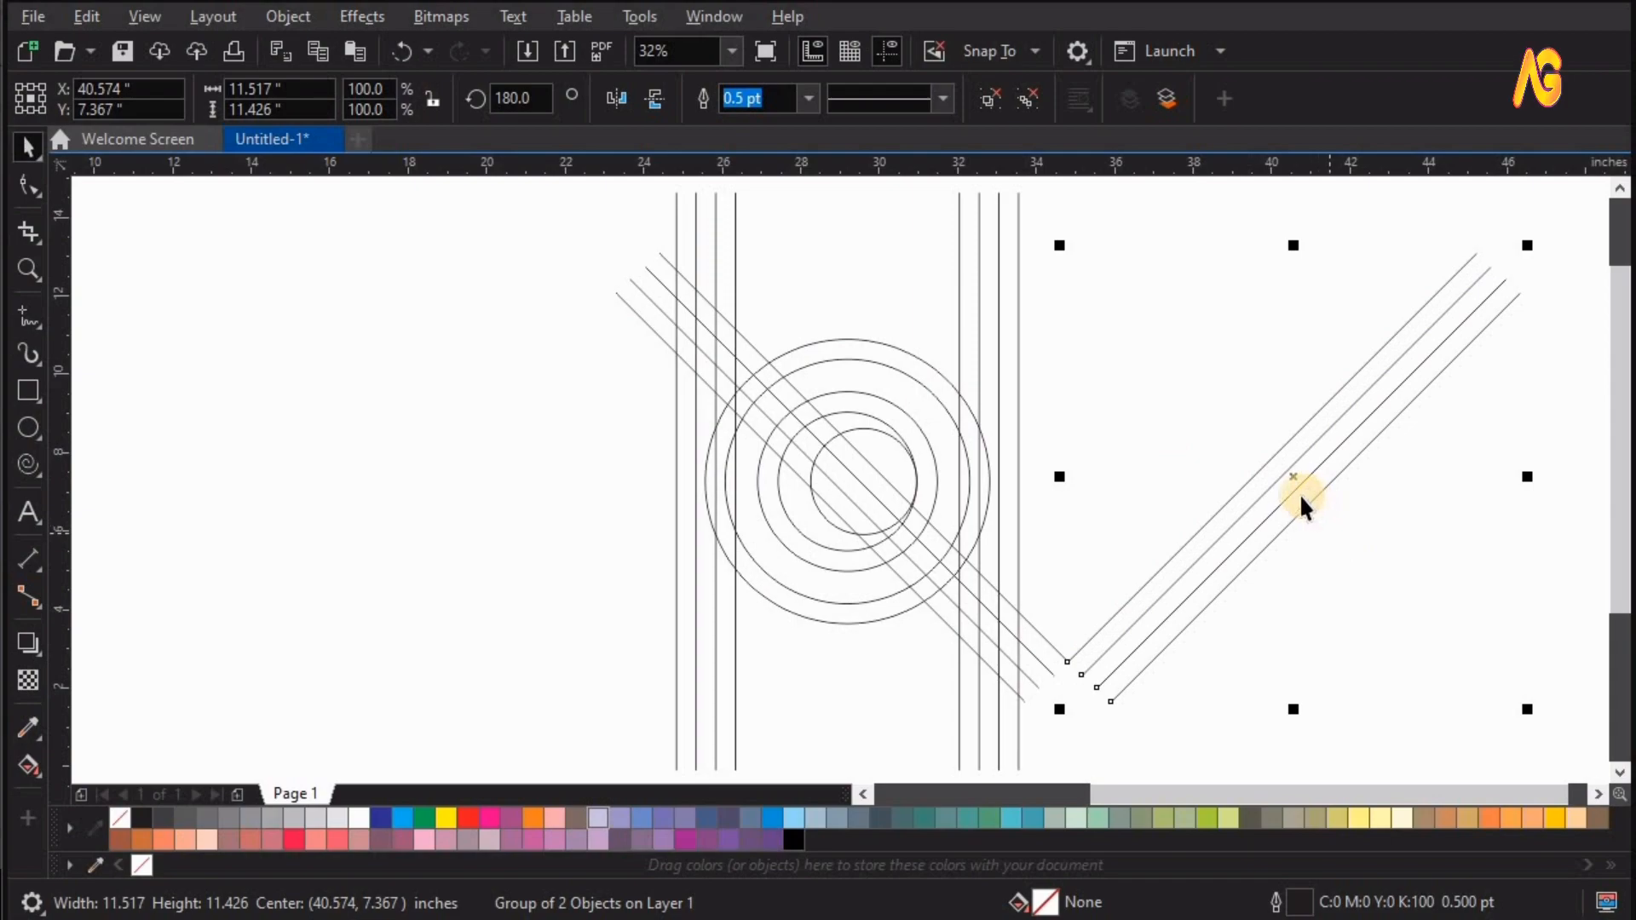
{"action": "left_click_drag", "start_coordinate": [1296, 489], "coordinate": [833, 516]}
{"action": "scroll", "coordinate": [932, 299], "scroll_direction": "down", "scroll_amount": 2}
{"action": "key", "text": "ctrl+a"}
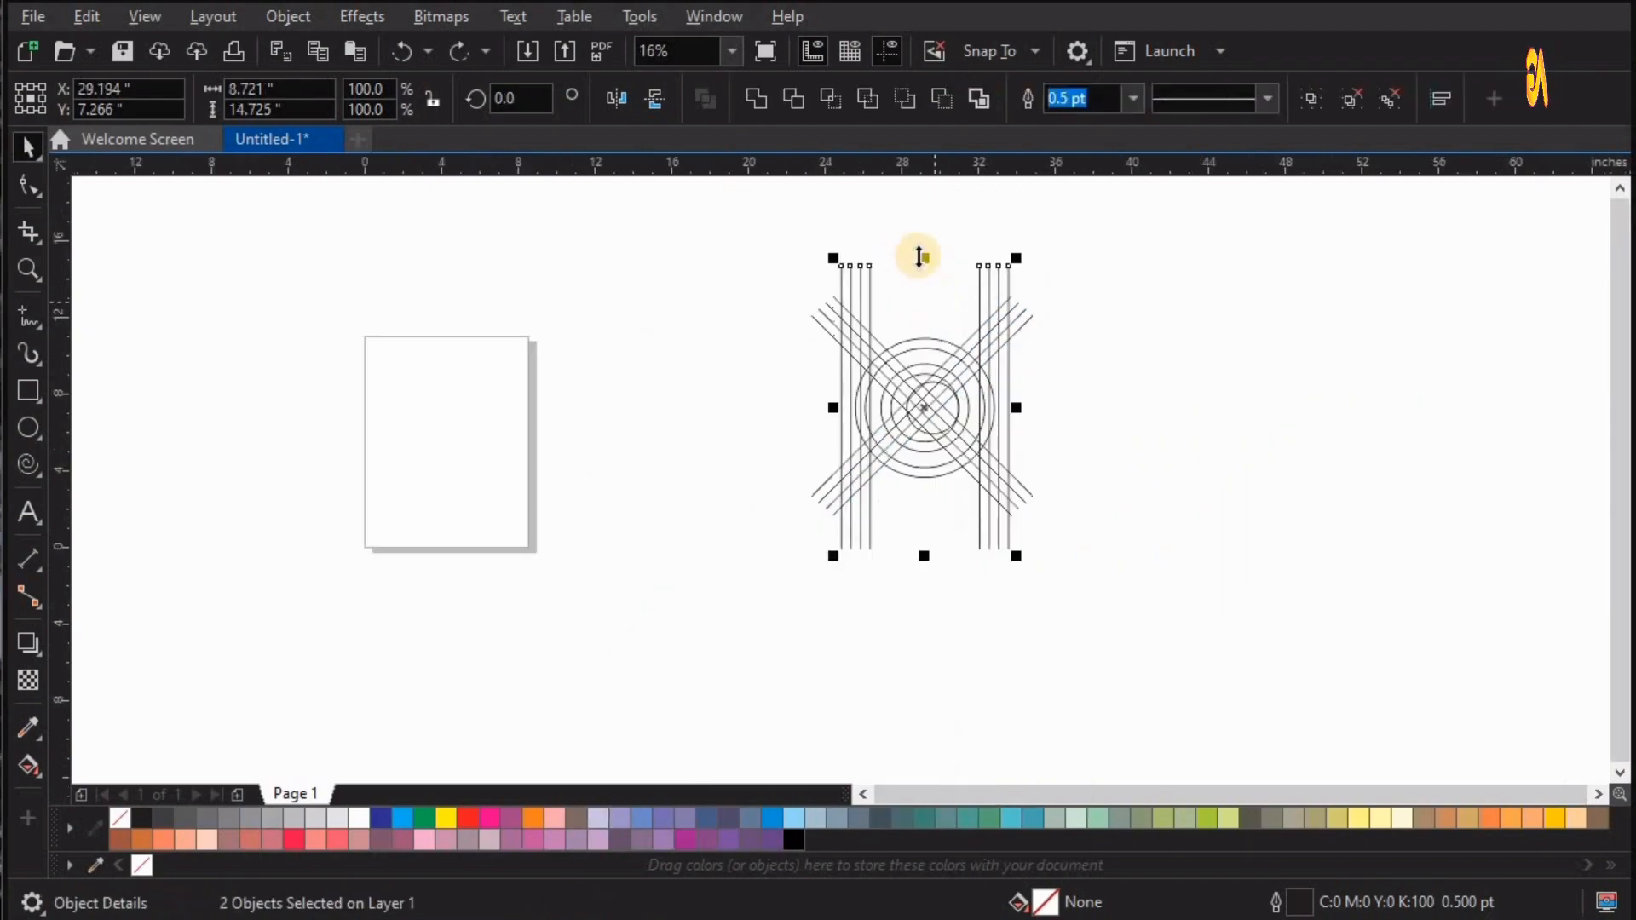
Shorten both groups of vertical lines so they extend only slightly above and below the circles.
{"action": "left_click_drag", "start_coordinate": [919, 255], "coordinate": [922, 300]}
{"action": "left_click", "coordinate": [1296, 420]}
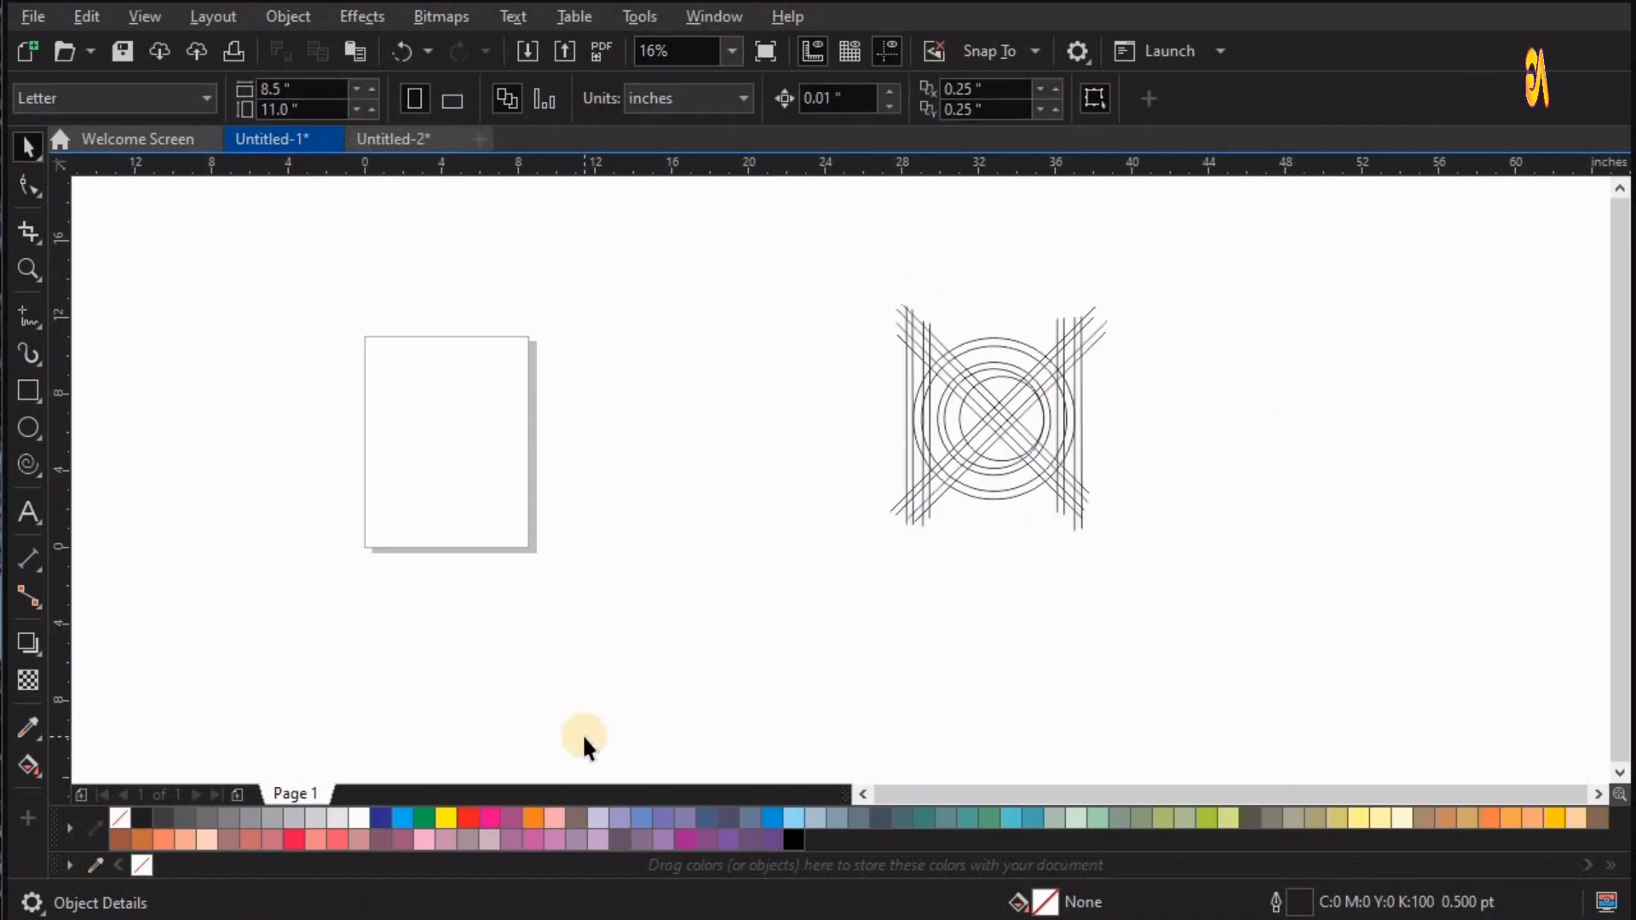
{"action": "key", "text": "F4"}
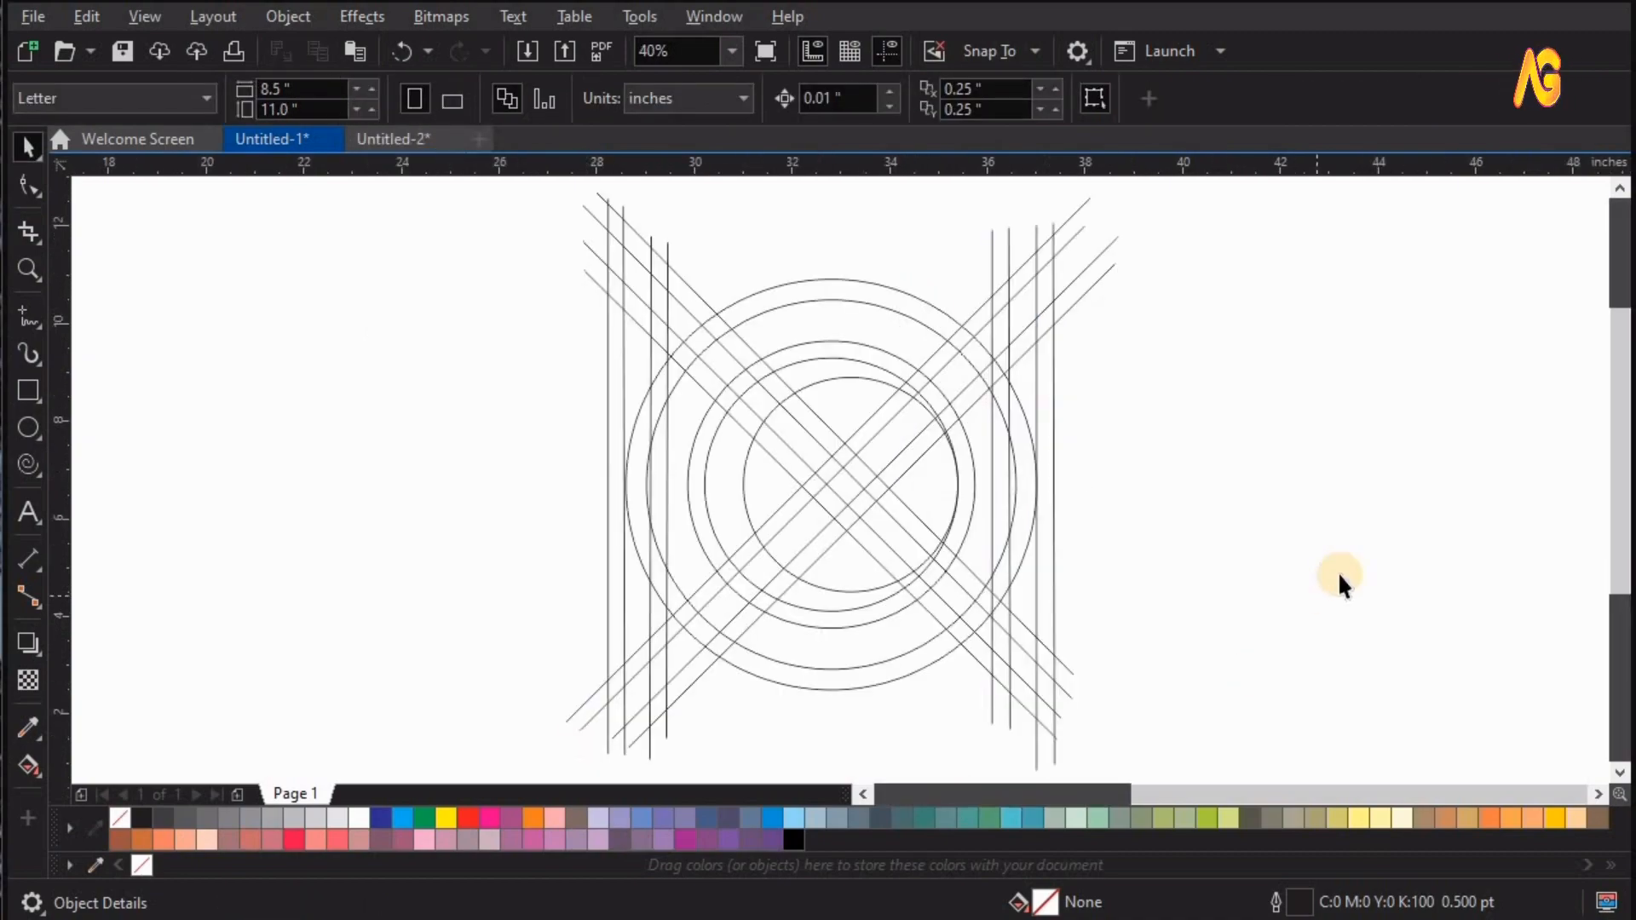
Smart Fill the strip between the two leftmost vertical lines with dark grey and a 0.5 pt outline.
{"action": "left_click", "coordinate": [38, 777]}
{"action": "left_click", "coordinate": [94, 792]}
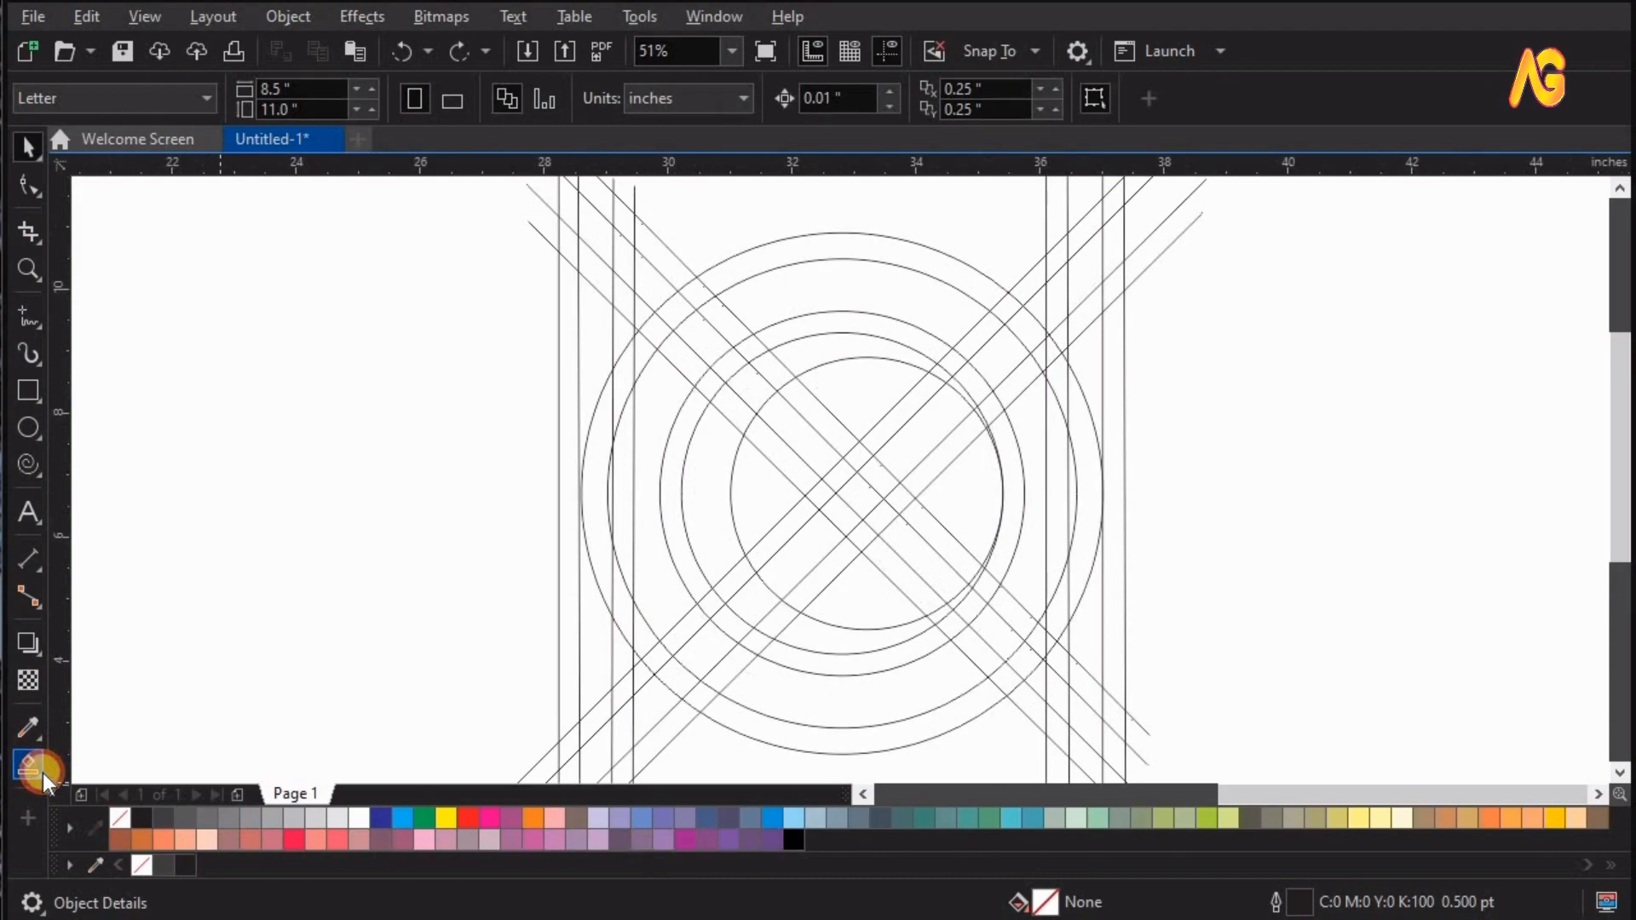
{"action": "left_click", "coordinate": [43, 774]}
{"action": "left_click", "coordinate": [42, 775]}
{"action": "left_click", "coordinate": [94, 789]}
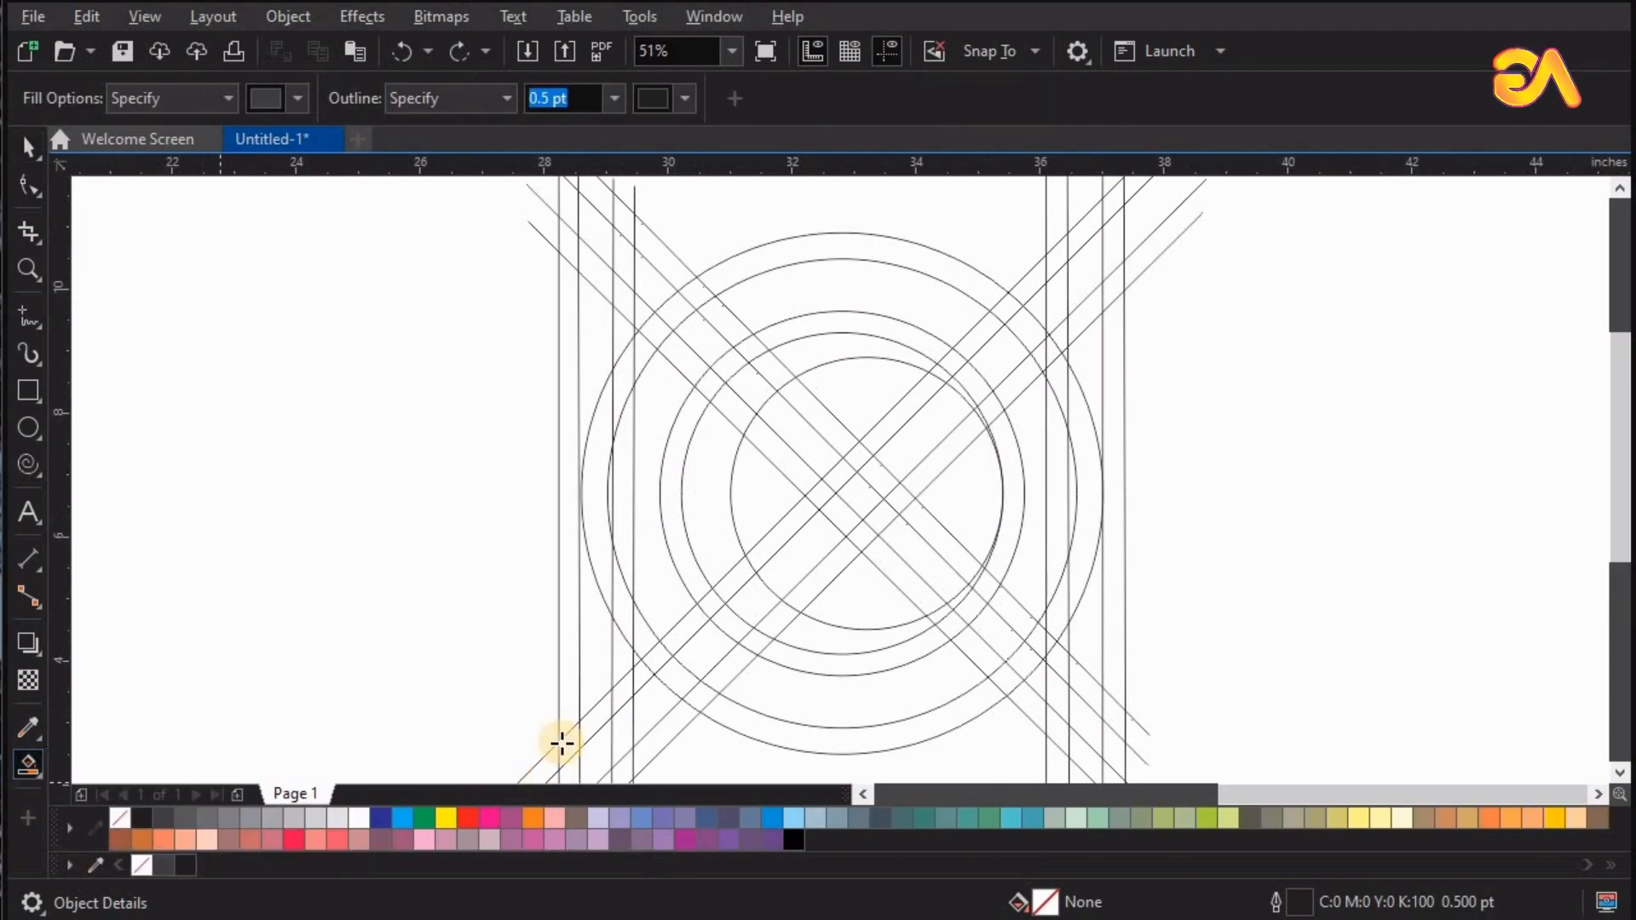
{"action": "left_click", "coordinate": [572, 392]}
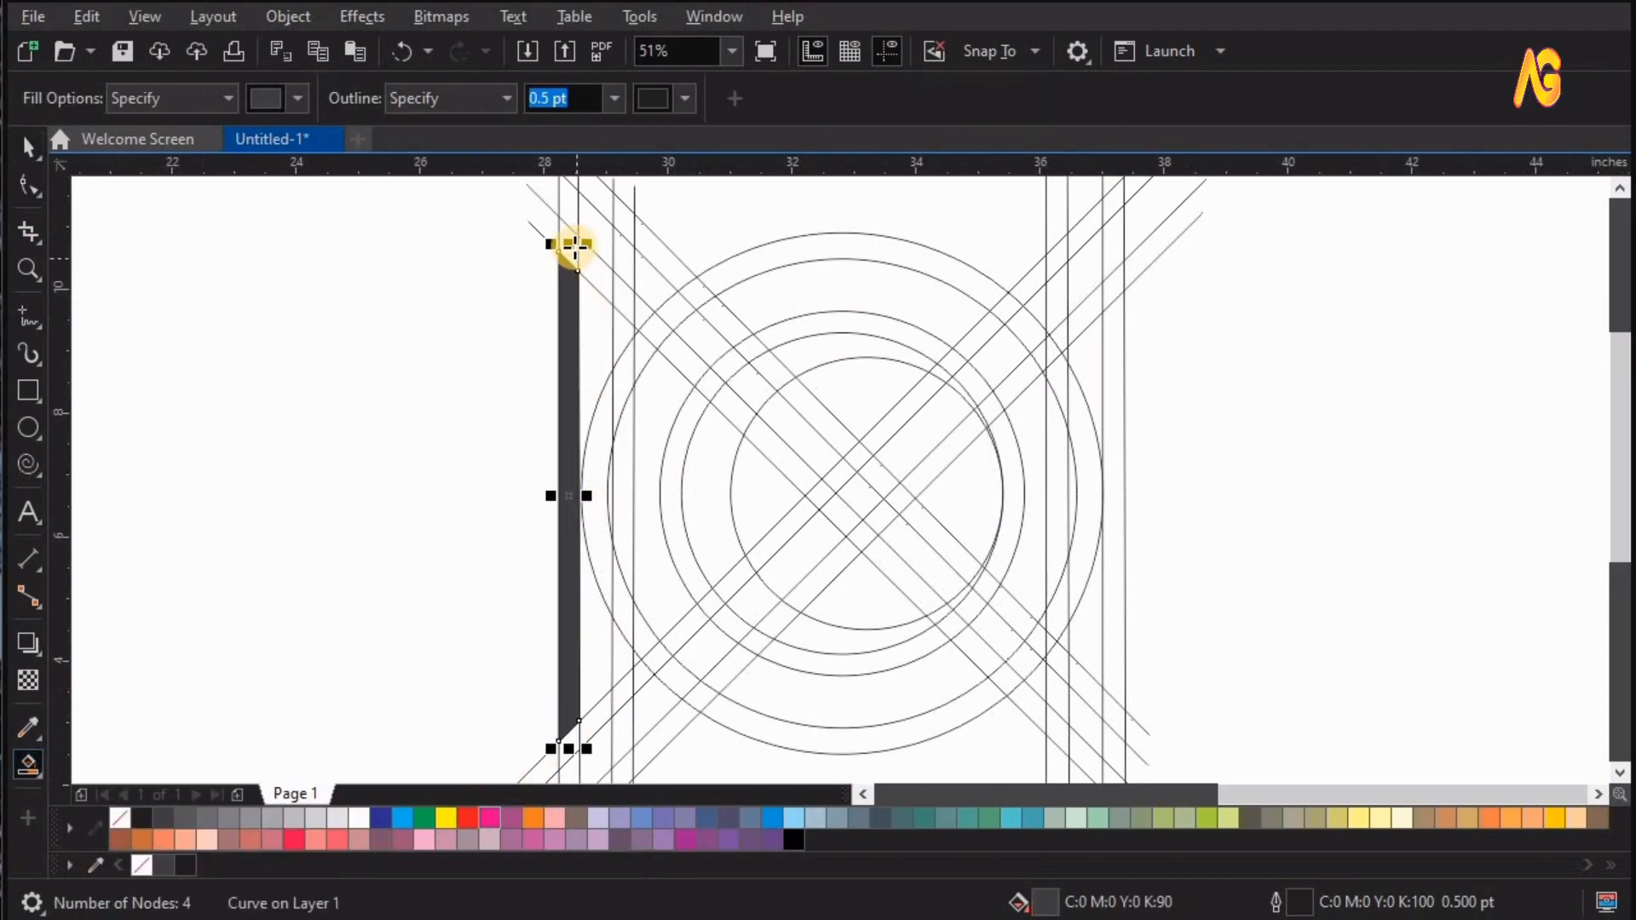
{"action": "left_click", "coordinate": [575, 247]}
{"action": "left_click", "coordinate": [573, 209]}
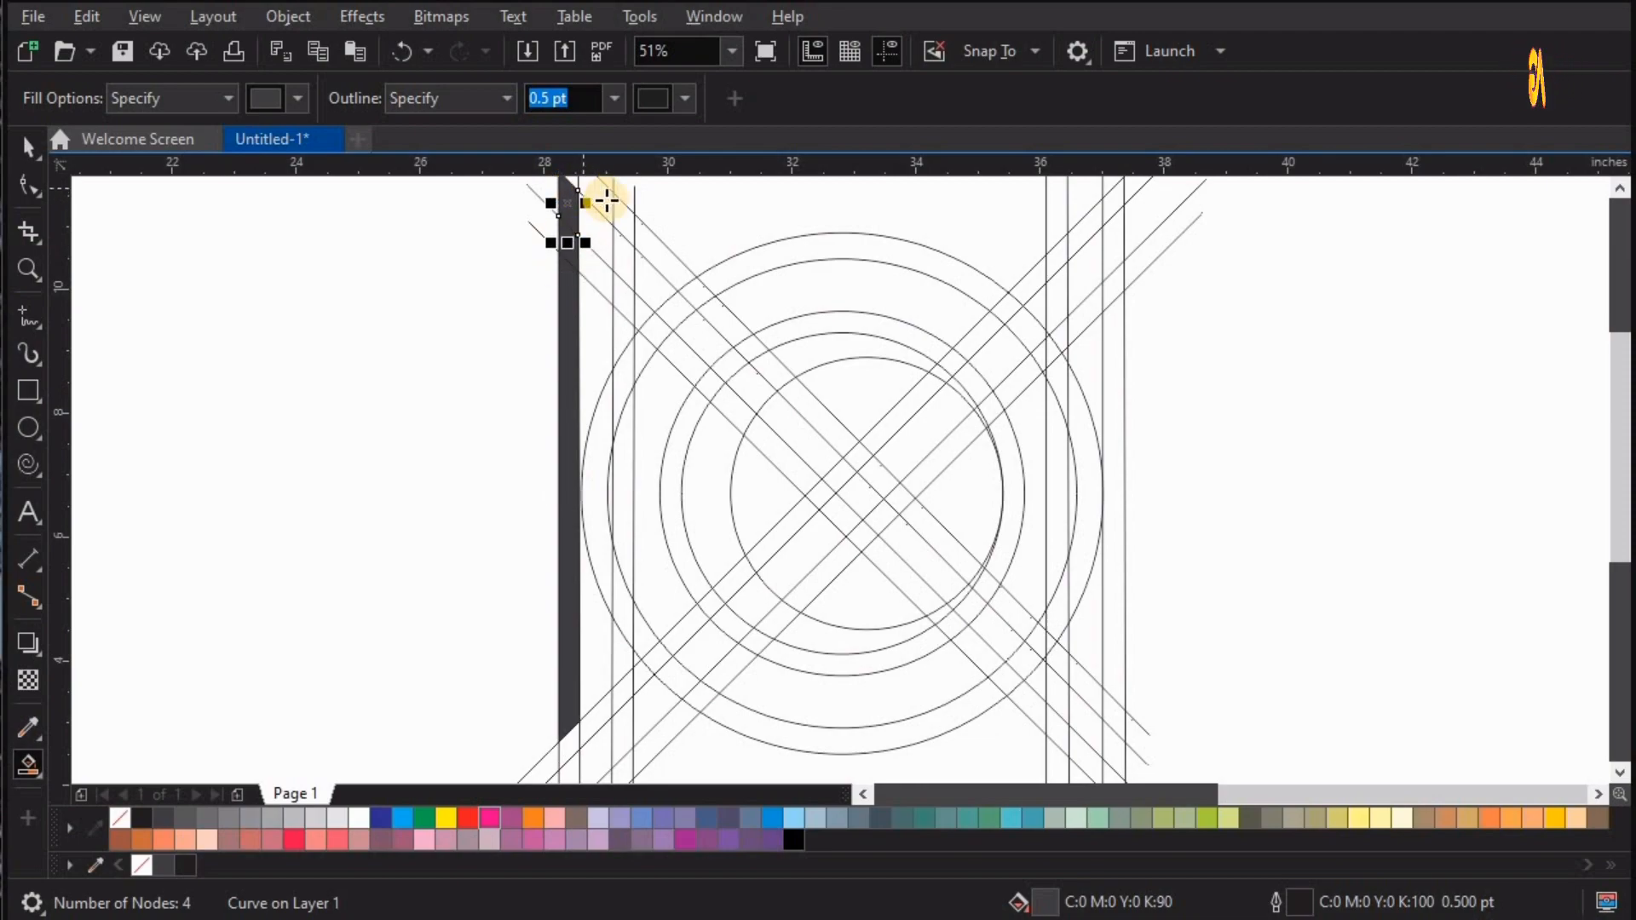
{"action": "left_click", "coordinate": [619, 244]}
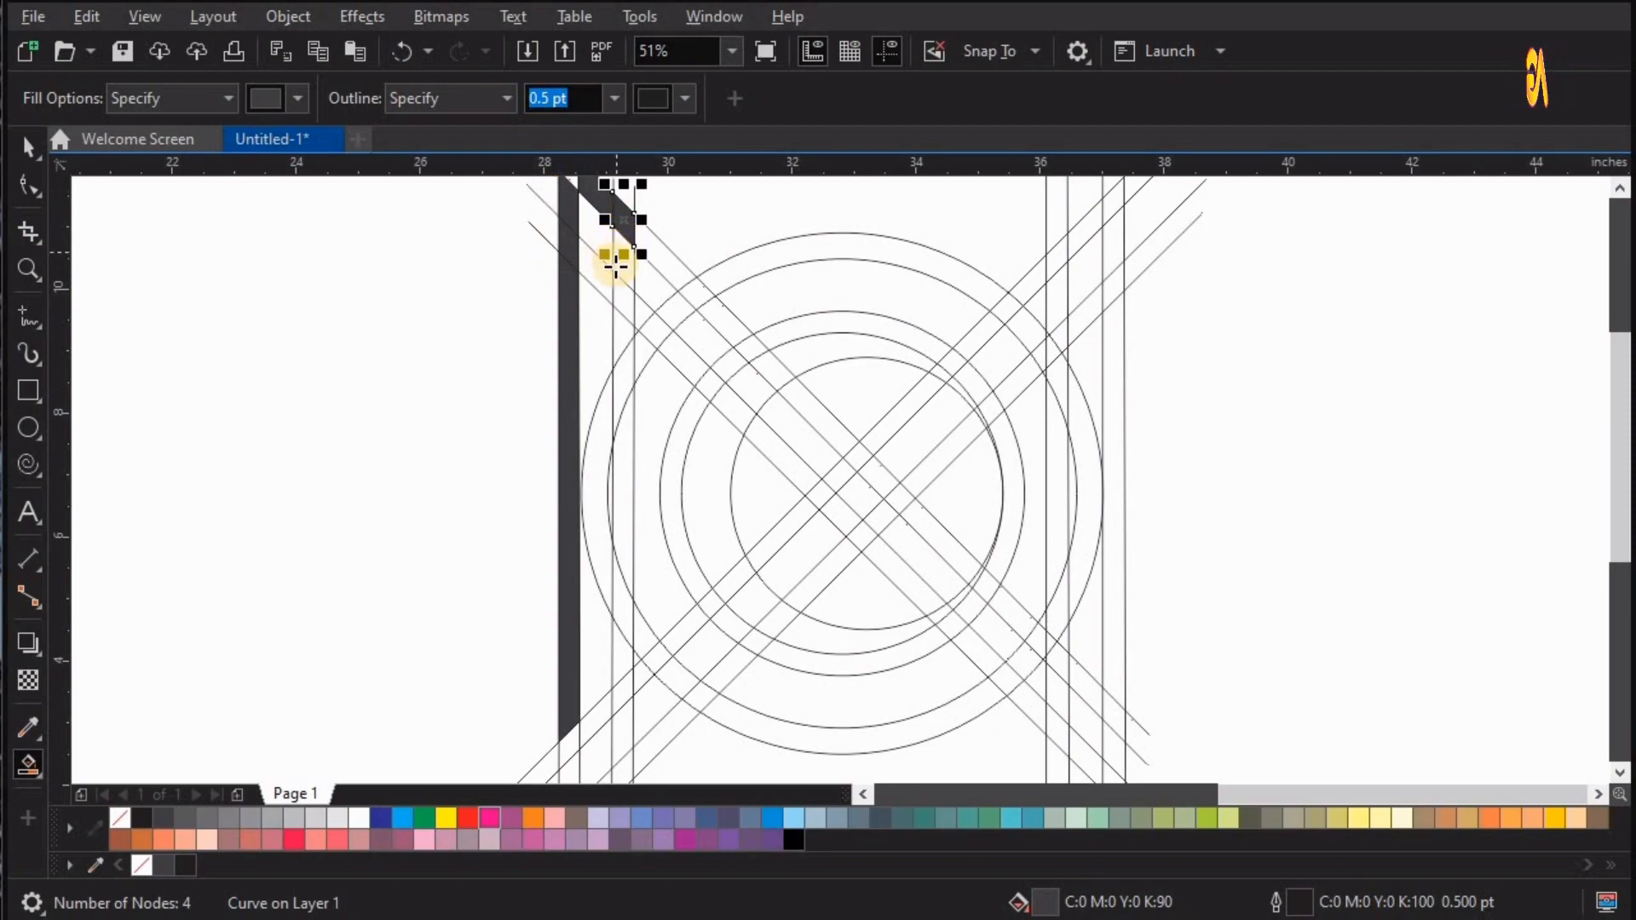
{"action": "key", "text": "ctrl+z"}
{"action": "key", "text": "ctrl+z"}
{"action": "key", "text": "ctrl+z"}
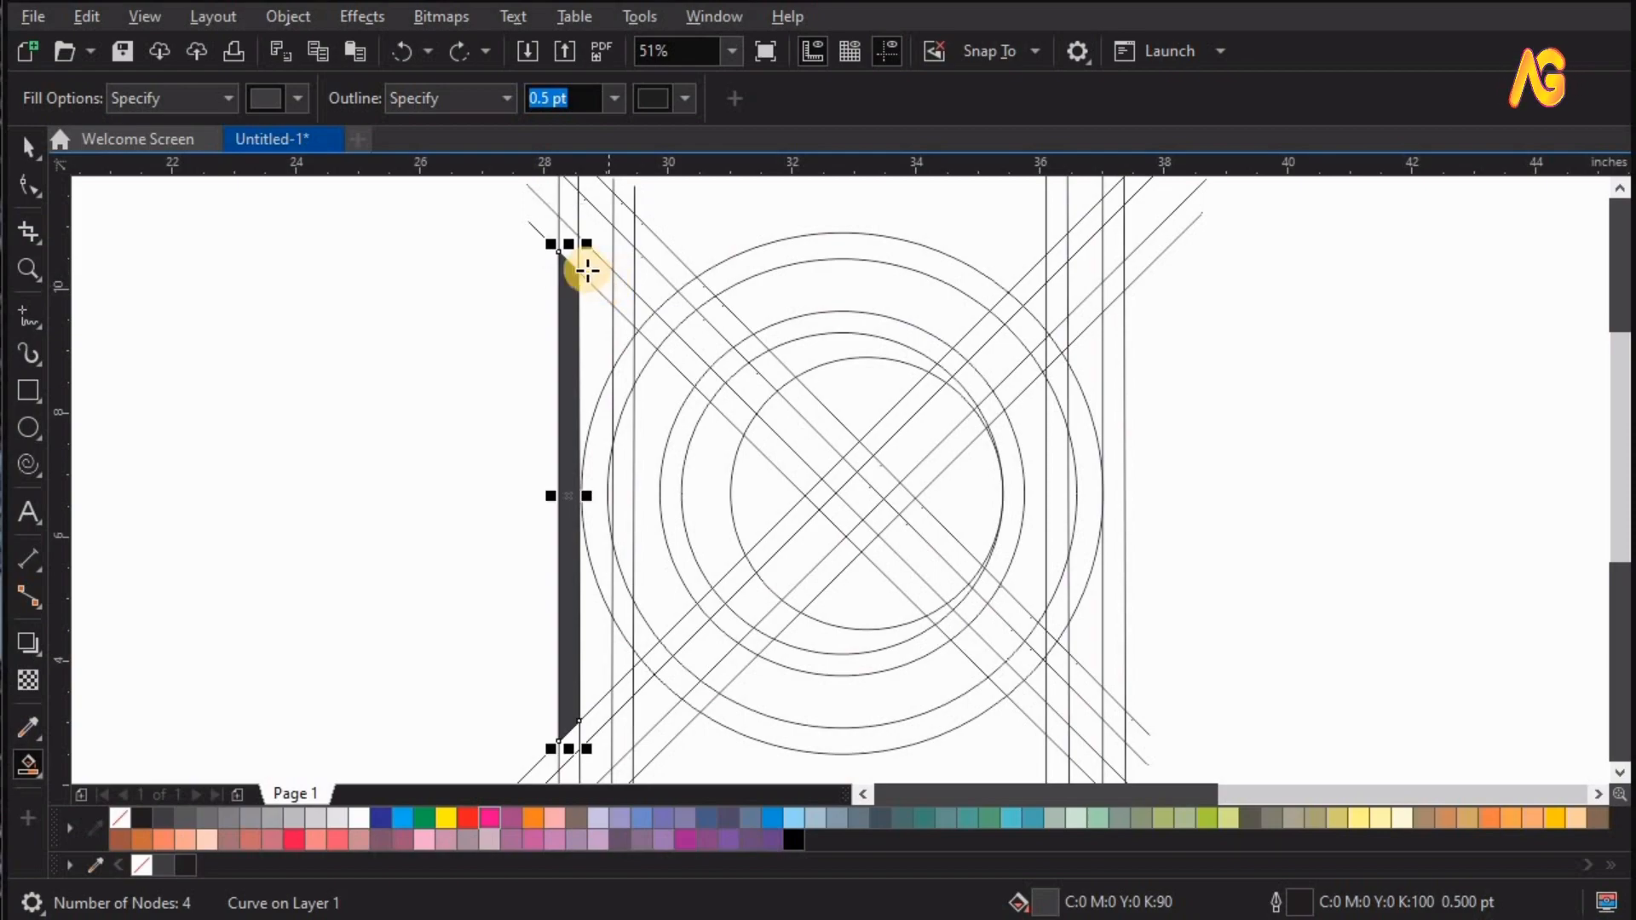
Fill the grid's upper-left diagonal strip from the leftmost bar to the second vertical strip, plus that strip's upper end.
{"action": "left_click", "coordinate": [570, 252]}
{"action": "left_click", "coordinate": [592, 277]}
{"action": "left_click", "coordinate": [622, 287]}
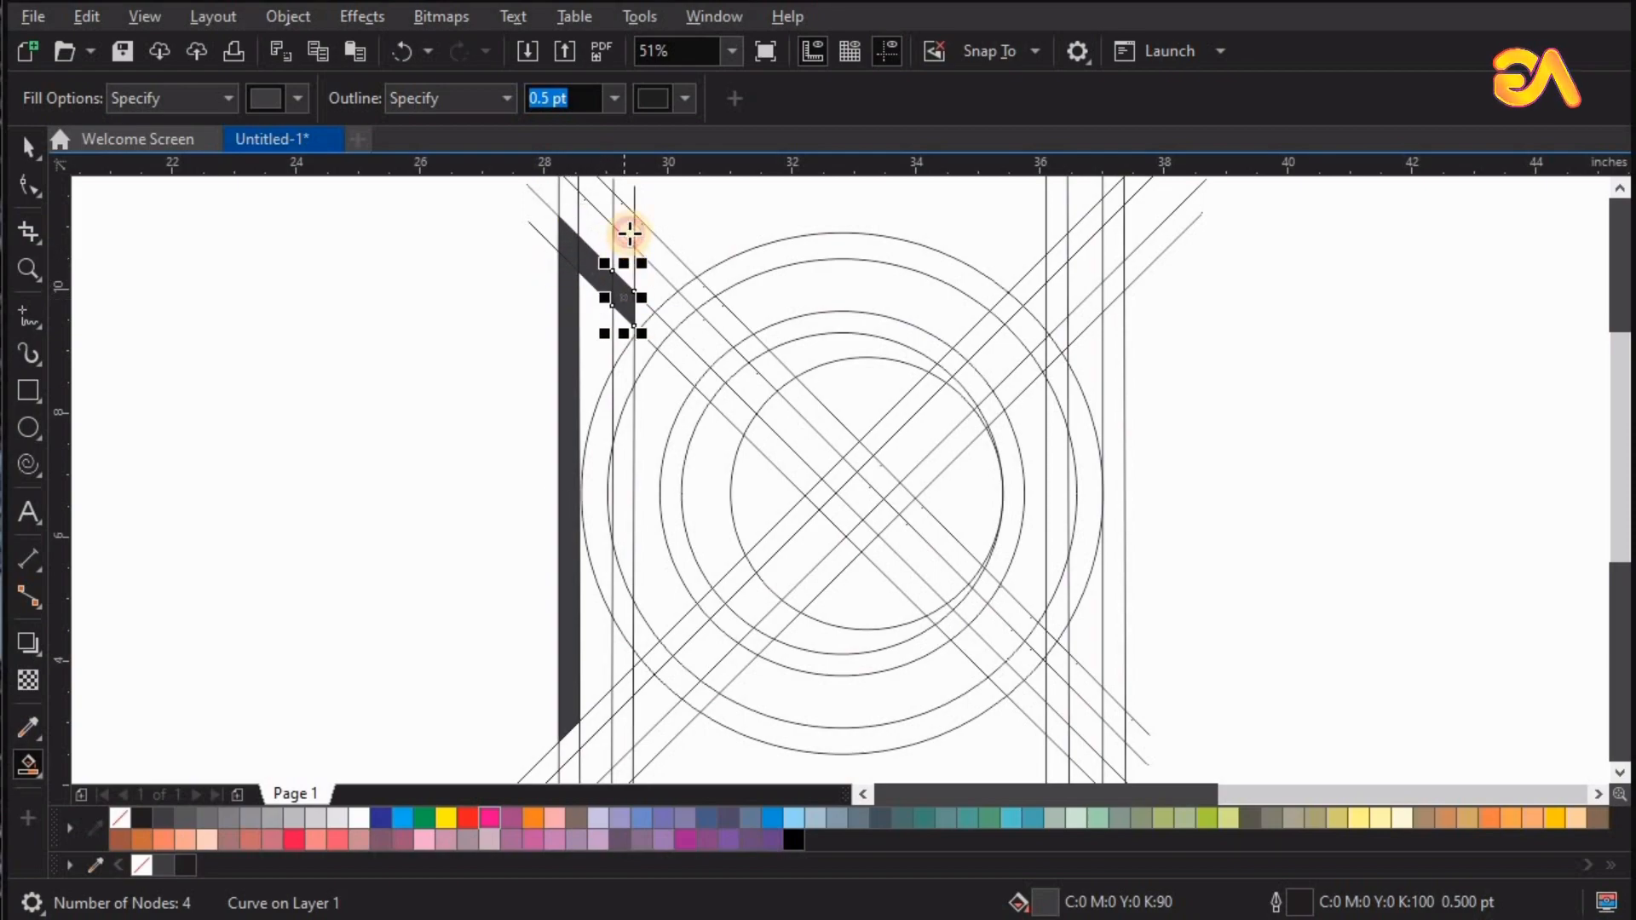
{"action": "left_click", "coordinate": [629, 232]}
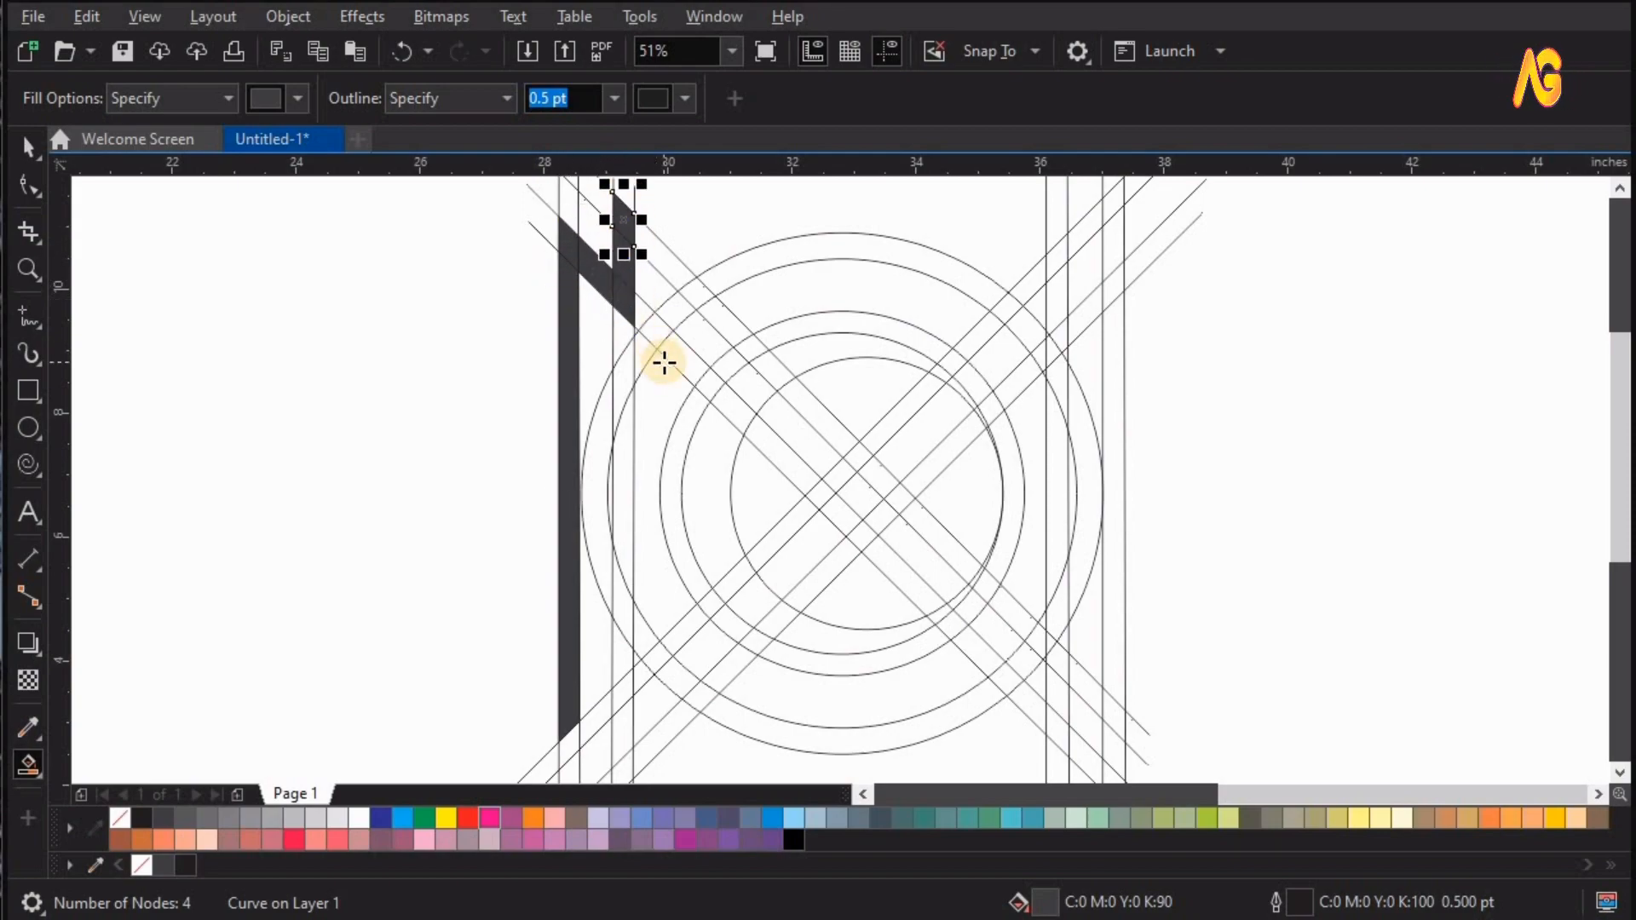
Fill the lower-left diagonal connecting strip and the second vertical strip up to the upper diagonal.
{"action": "scroll", "coordinate": [646, 482], "scroll_direction": "down", "scroll_amount": 1}
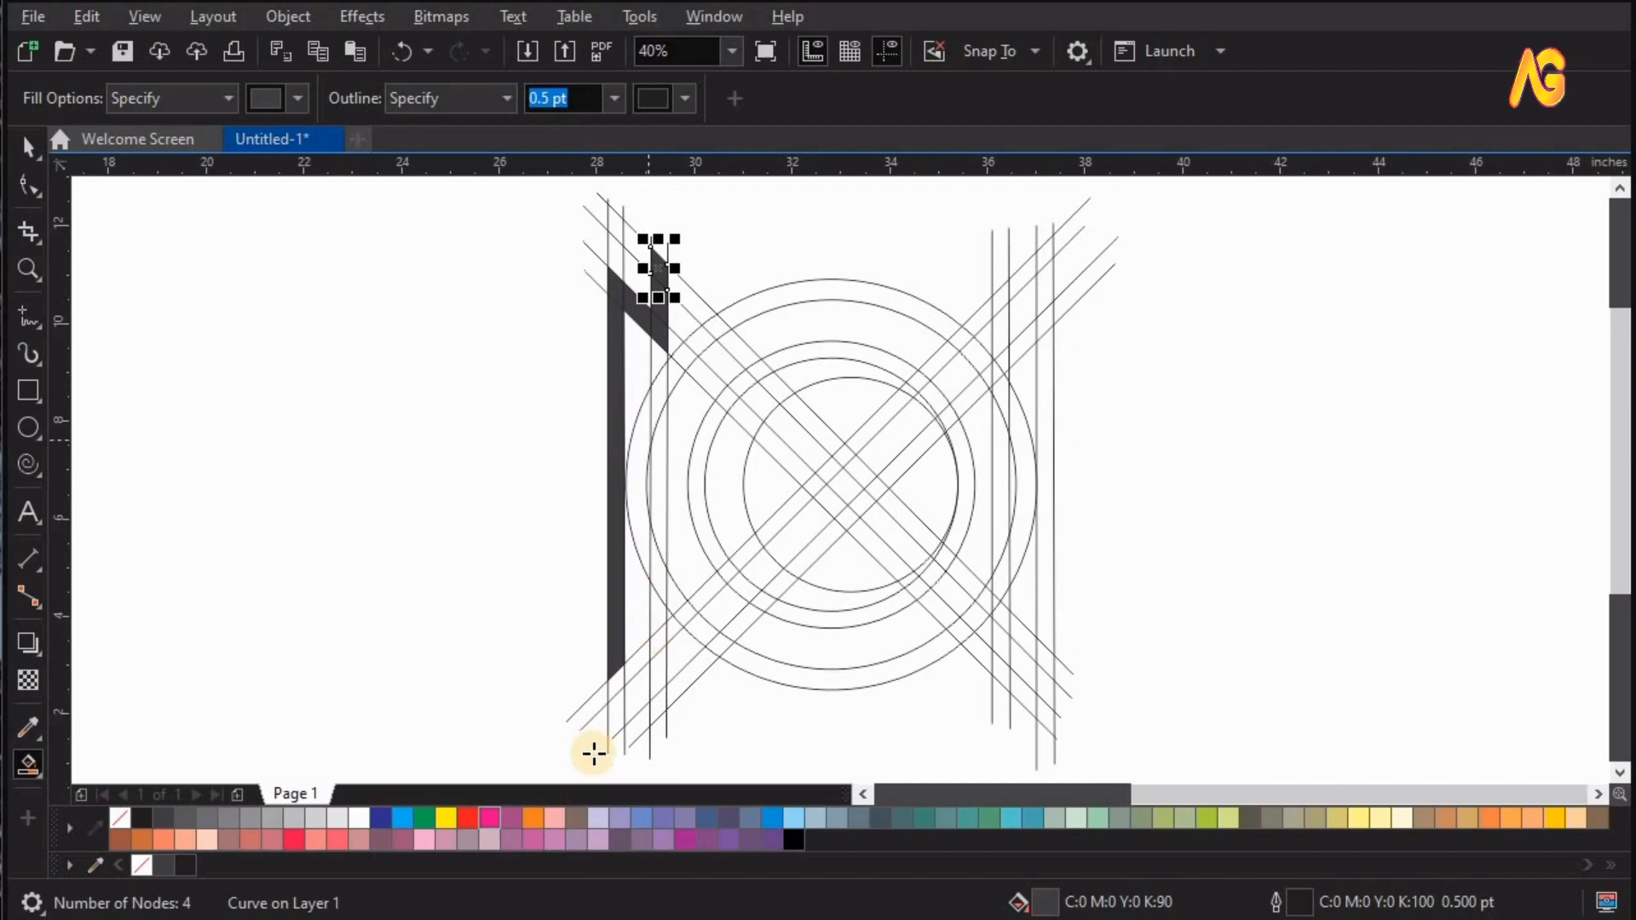
{"action": "left_click", "coordinate": [622, 682]}
{"action": "left_click", "coordinate": [655, 645]}
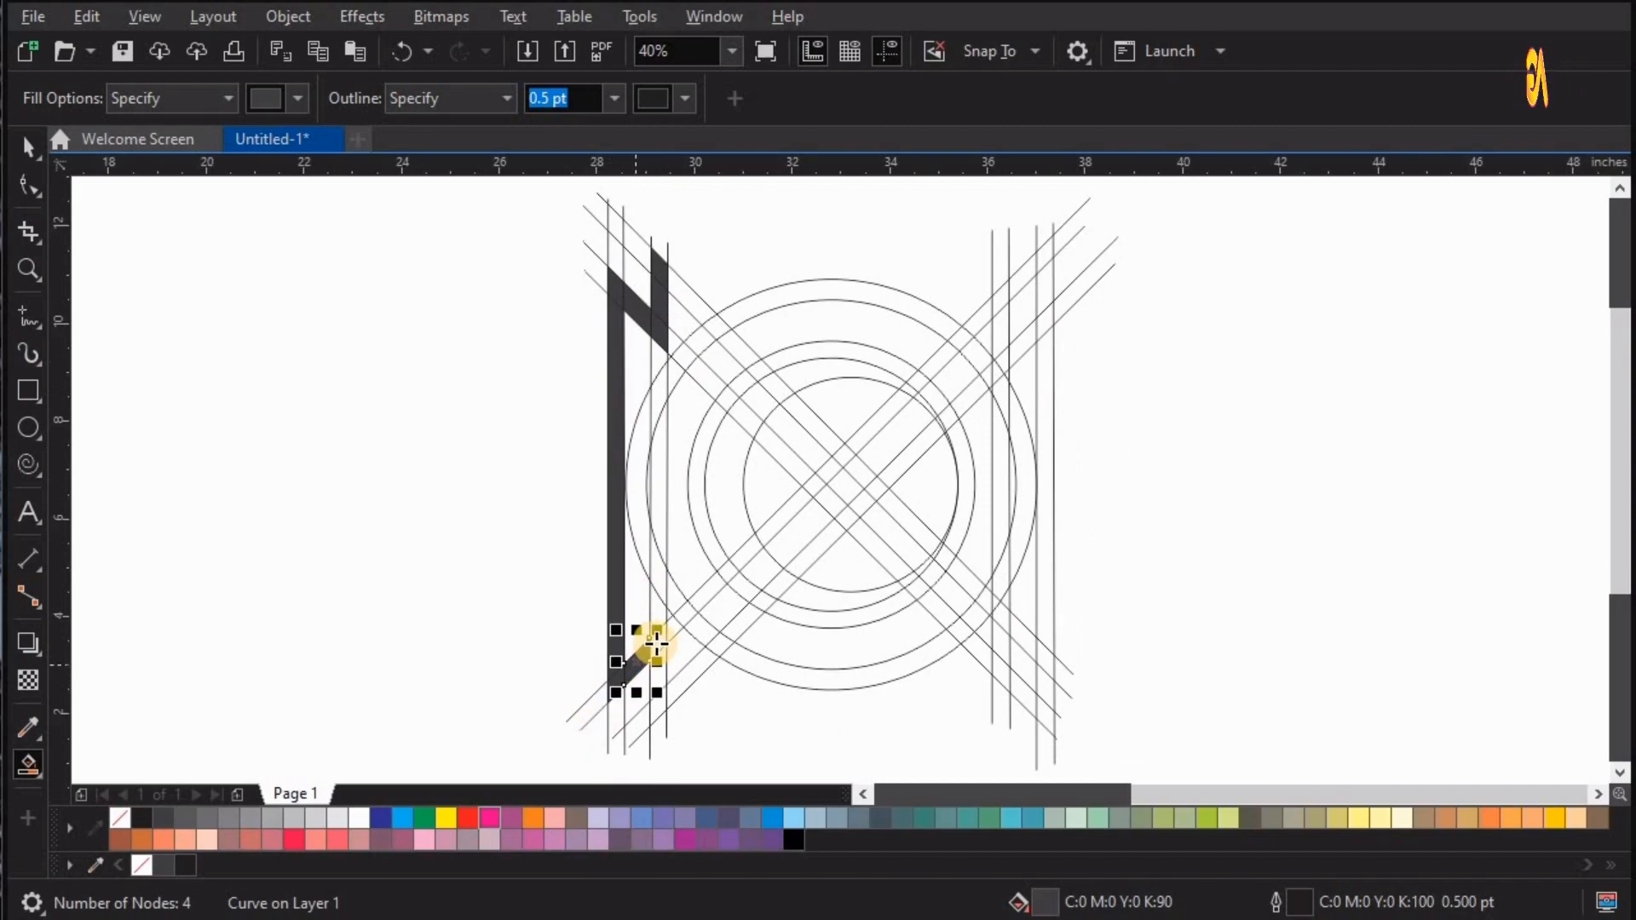
{"action": "left_click", "coordinate": [651, 639]}
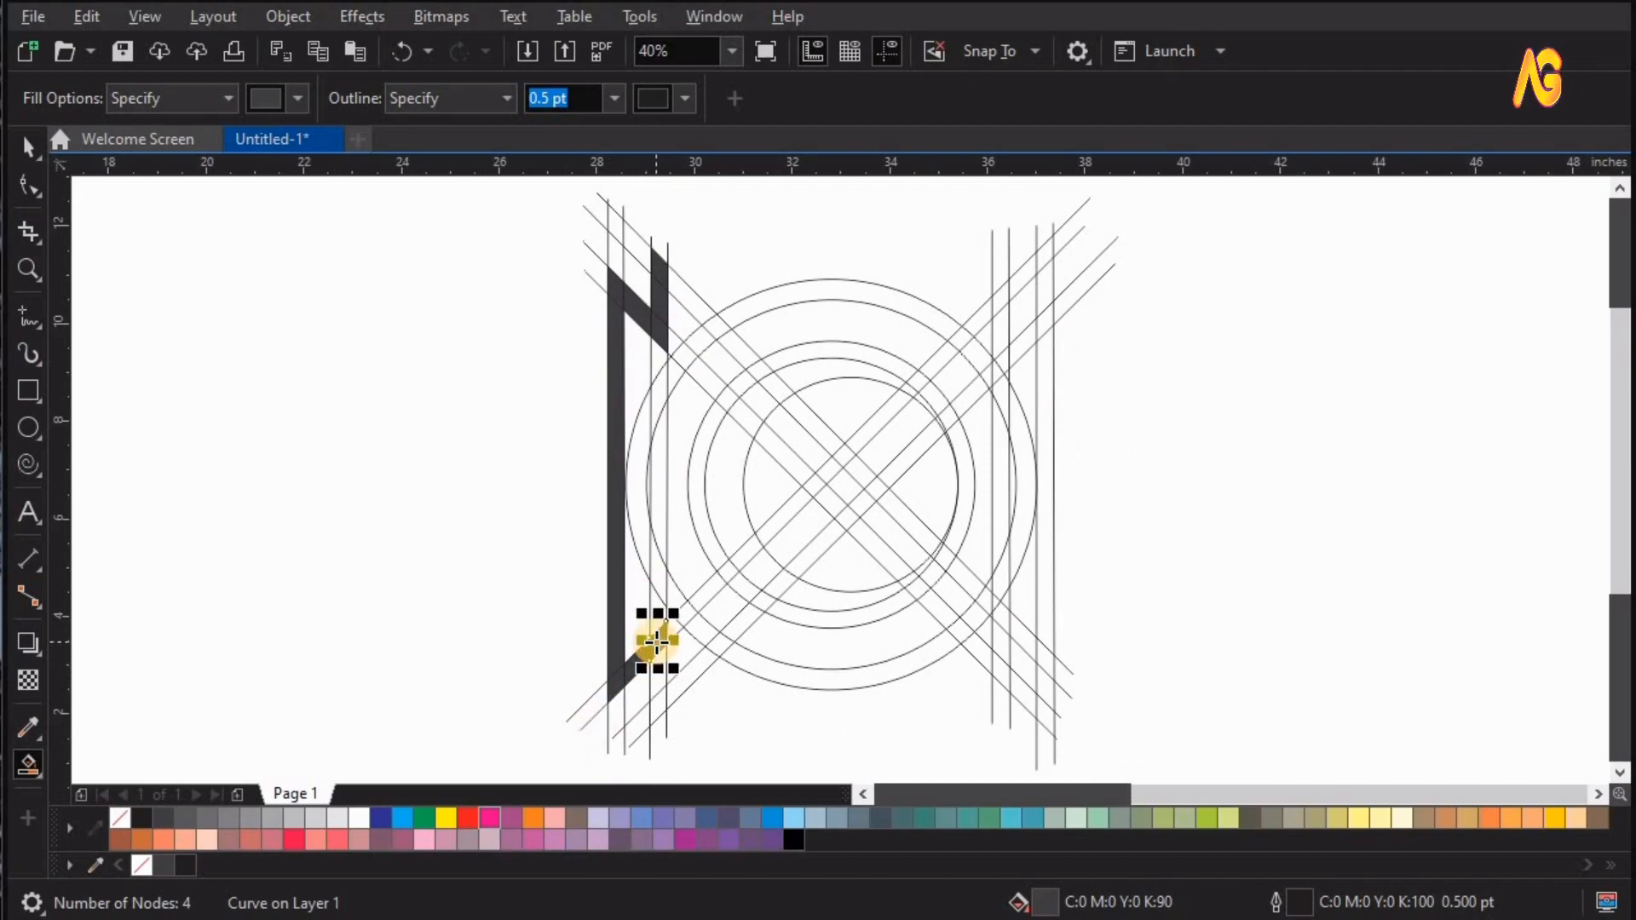
{"action": "left_click", "coordinate": [662, 582]}
{"action": "left_click", "coordinate": [662, 550]}
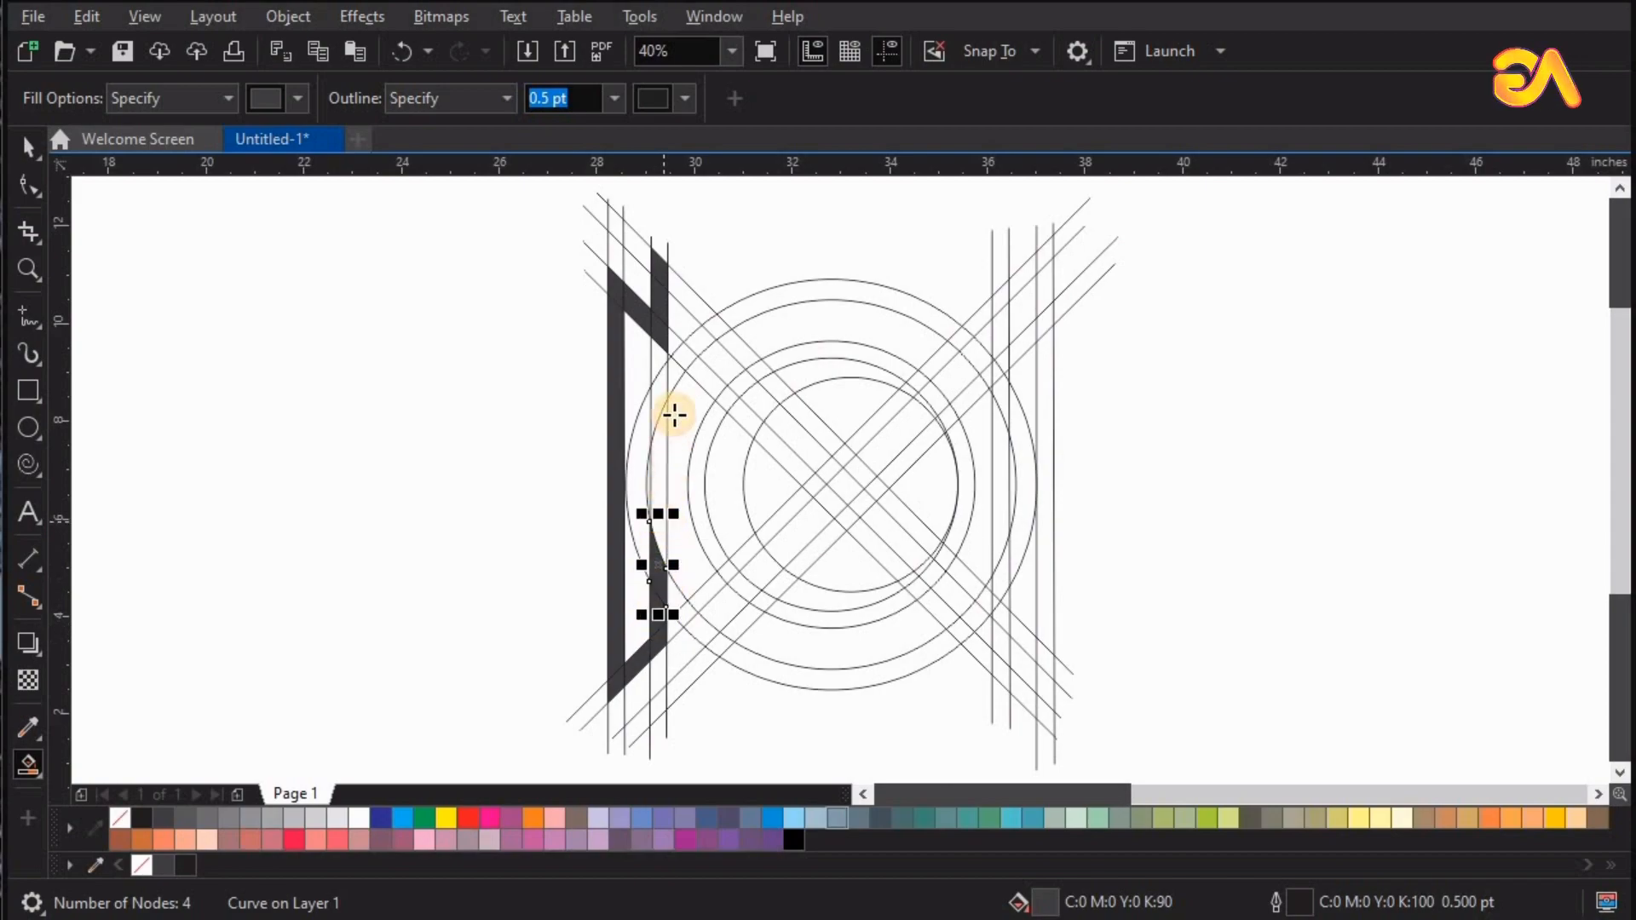
{"action": "left_click", "coordinate": [664, 388]}
{"action": "left_click", "coordinate": [663, 369]}
Fill the diagonal from the second bar's top, the upper arc of the outer ring, and the diagonal rising to the right vertical lines.
{"action": "left_click", "coordinate": [679, 287]}
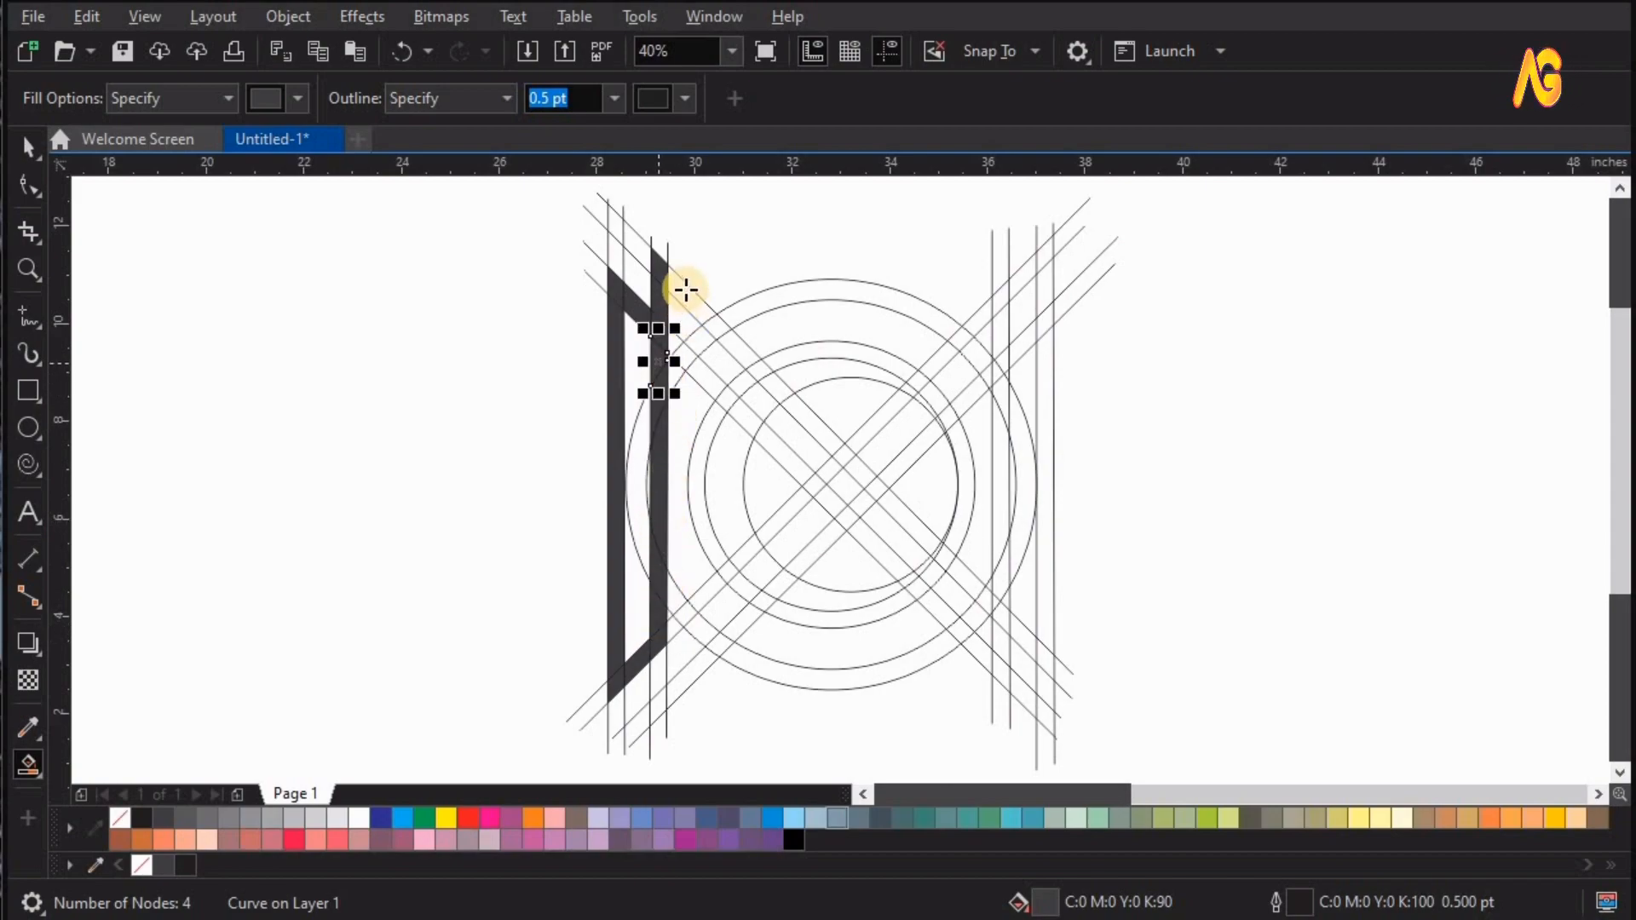
{"action": "left_click", "coordinate": [704, 328]}
{"action": "left_click", "coordinate": [933, 322]}
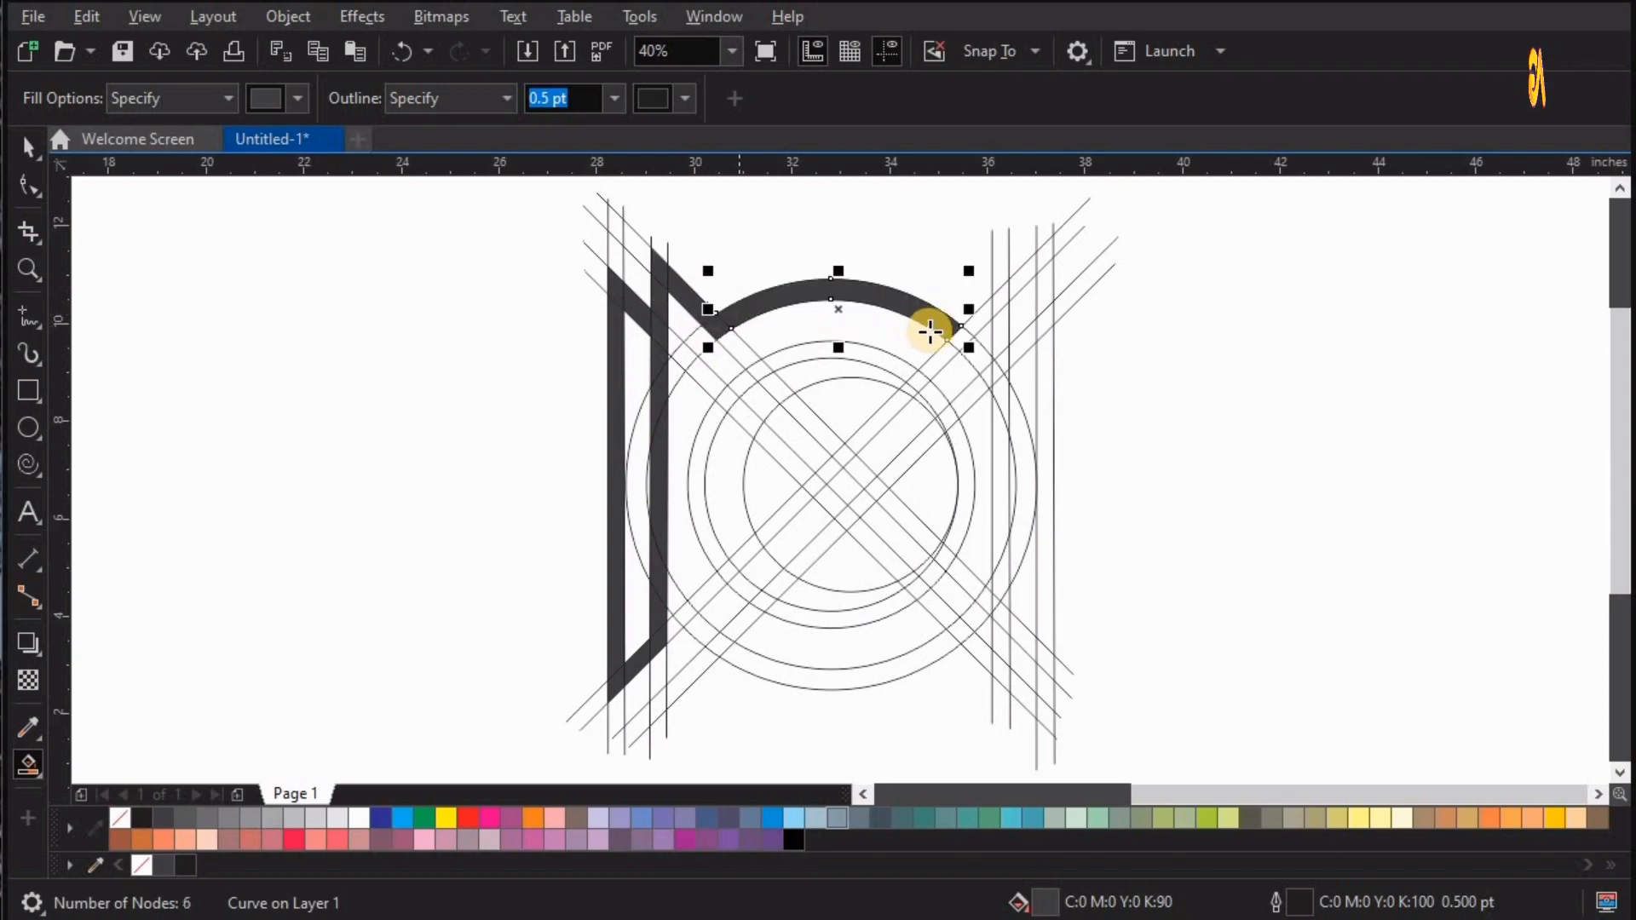
{"action": "left_click", "coordinate": [973, 327]}
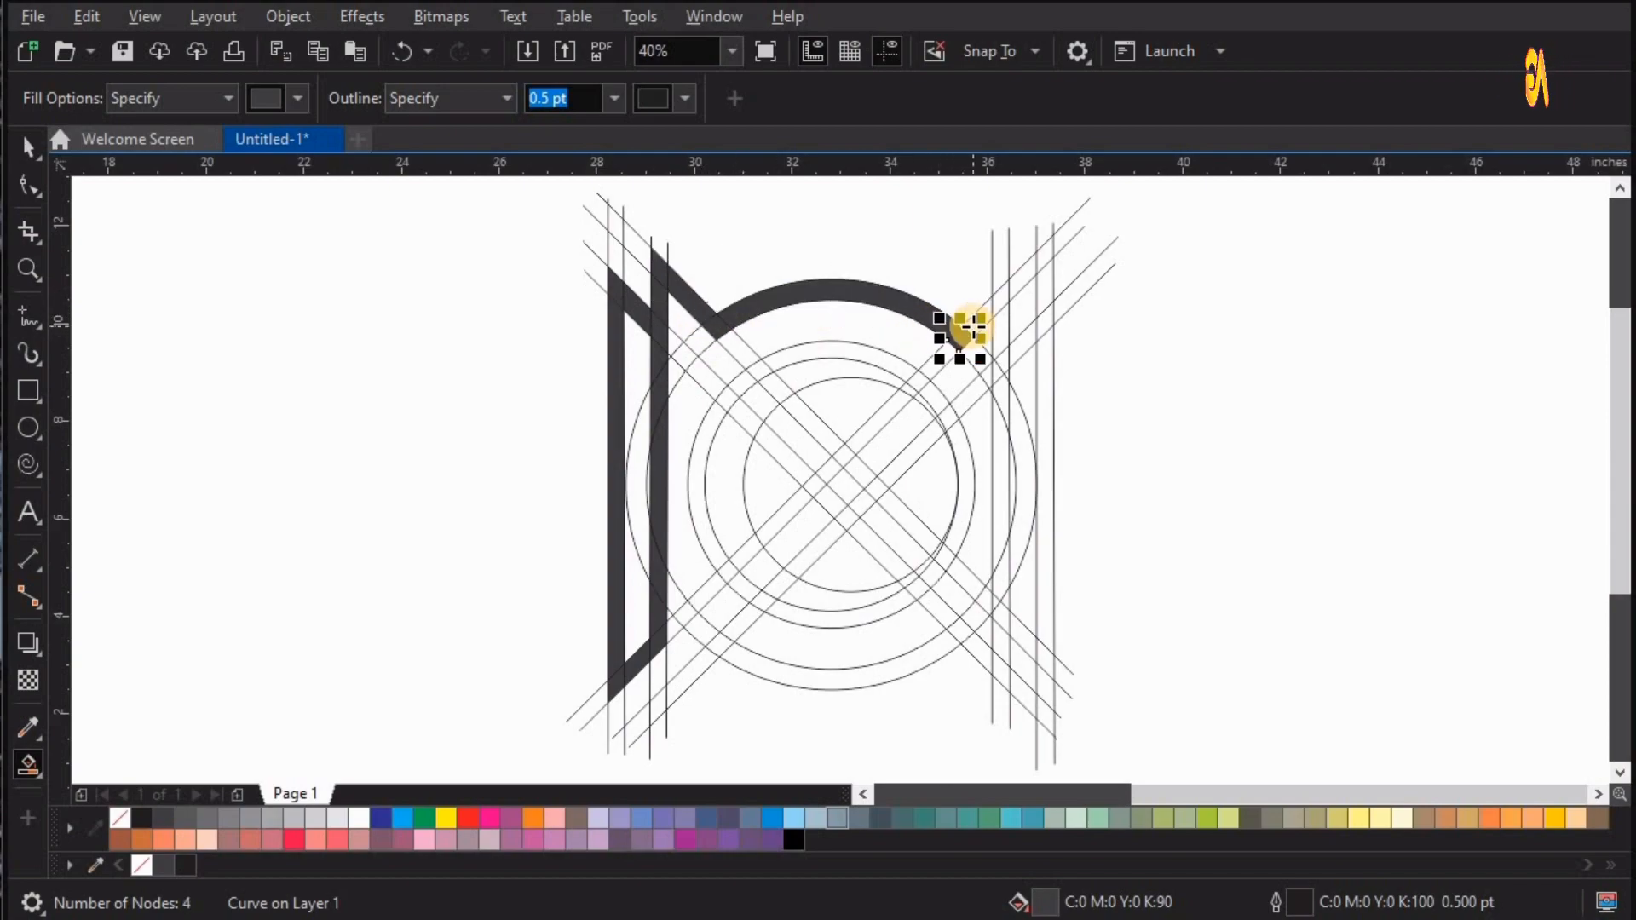
{"action": "left_click", "coordinate": [980, 318]}
{"action": "left_click", "coordinate": [999, 300]}
Fill every segment of the inner right vertical strip from its peak down to the lower-right diagonal.
{"action": "left_click", "coordinate": [1000, 330]}
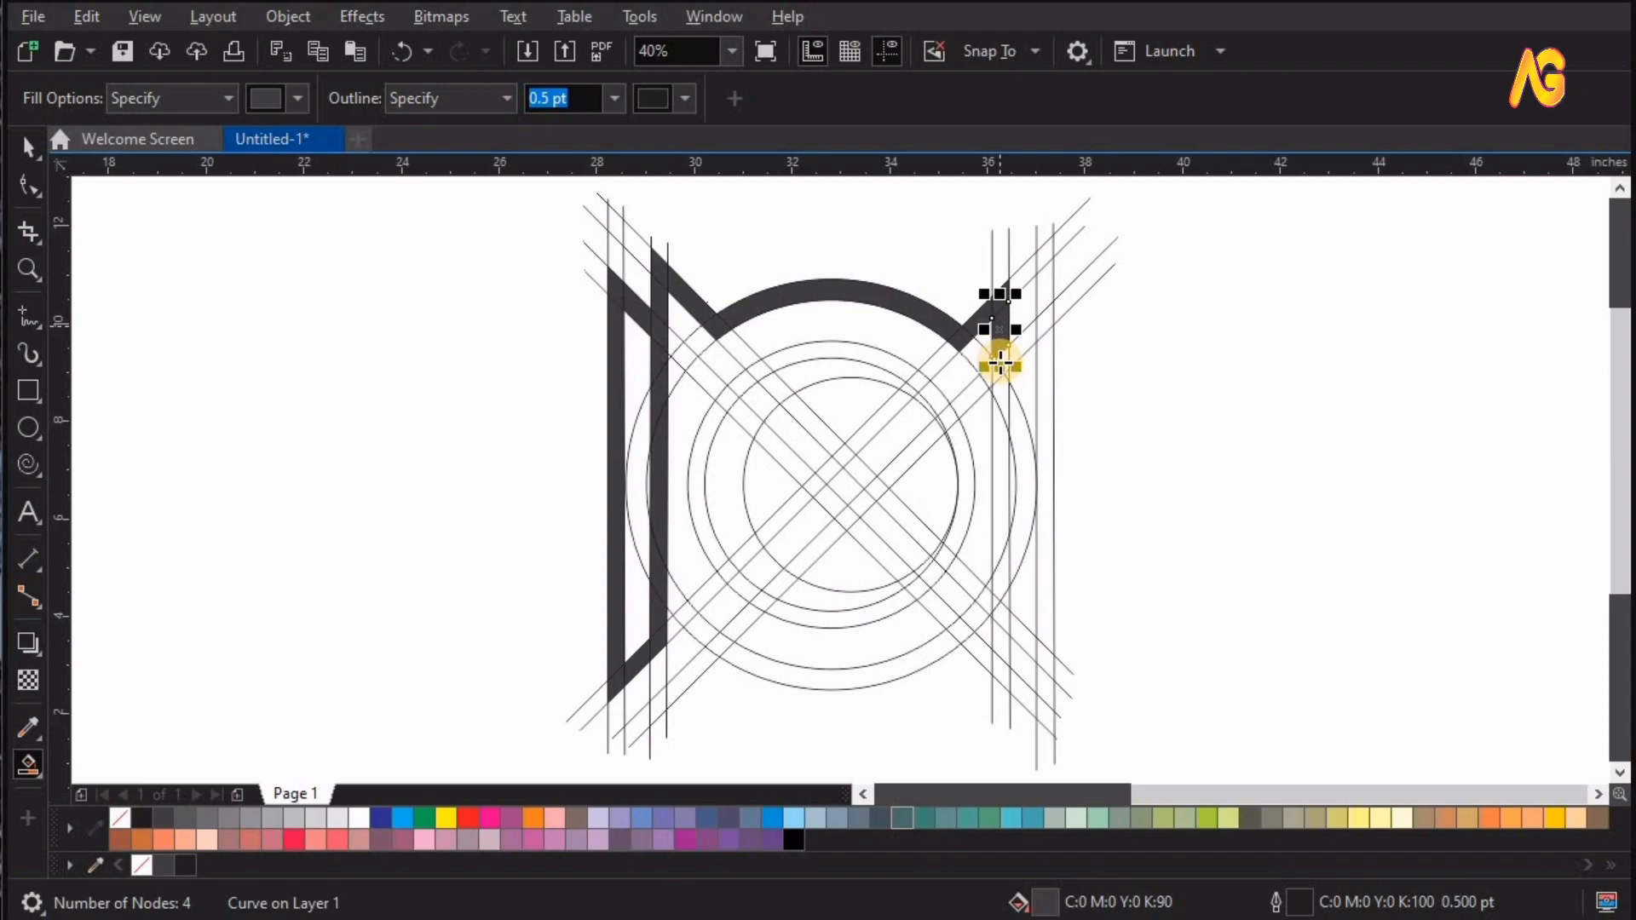
{"action": "left_click", "coordinate": [995, 424]}
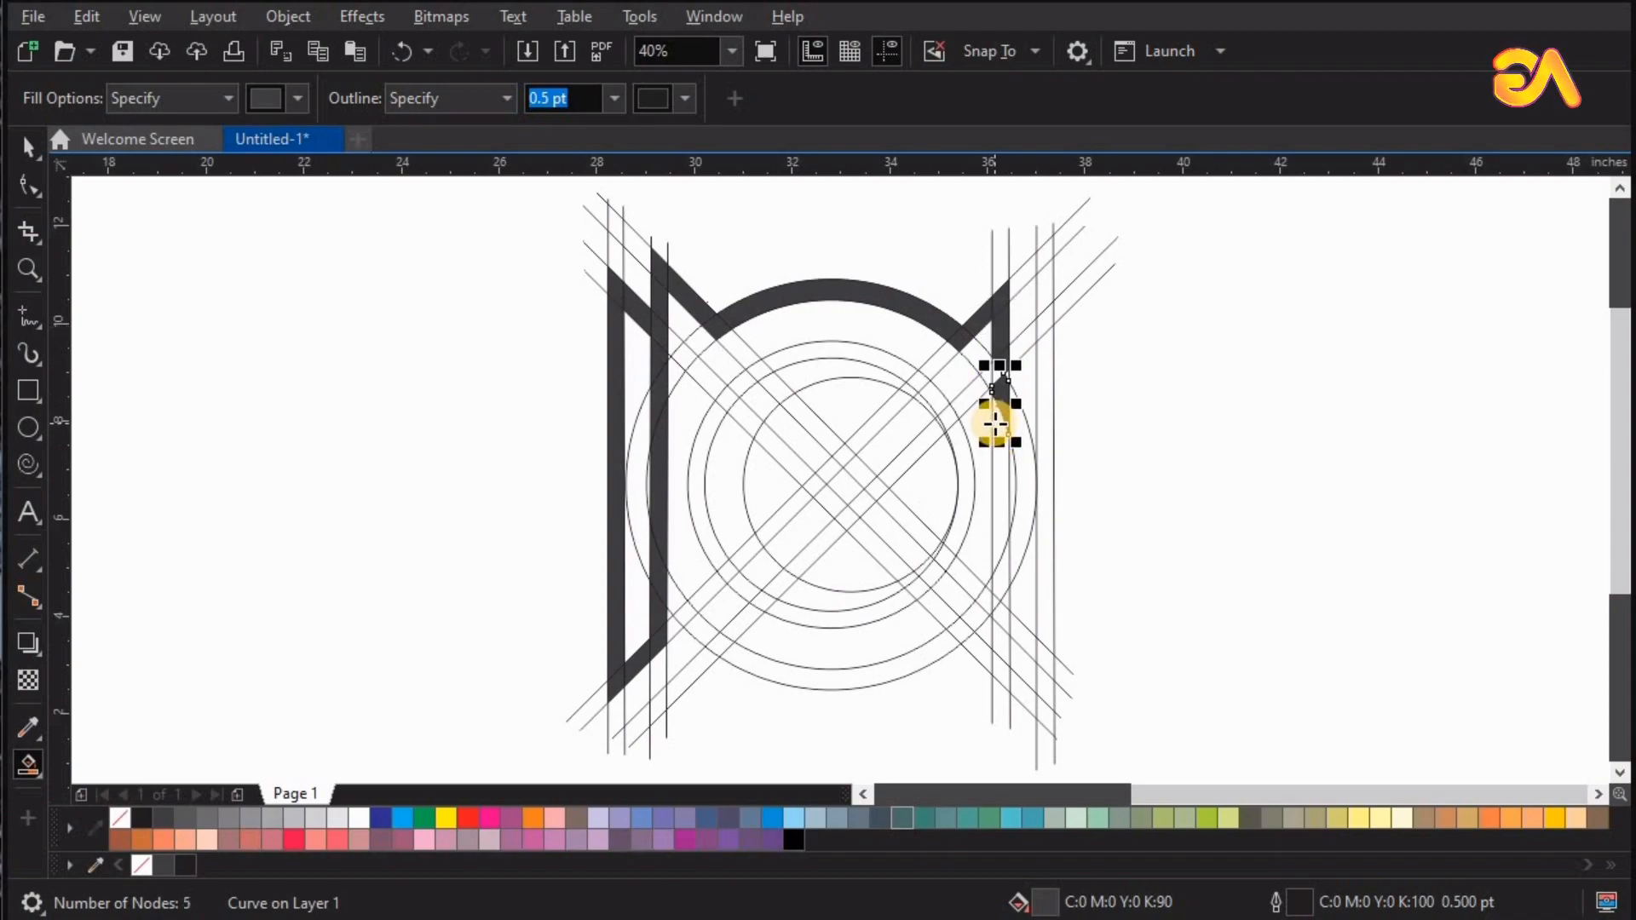
{"action": "left_click", "coordinate": [997, 503]}
{"action": "left_click", "coordinate": [996, 373]}
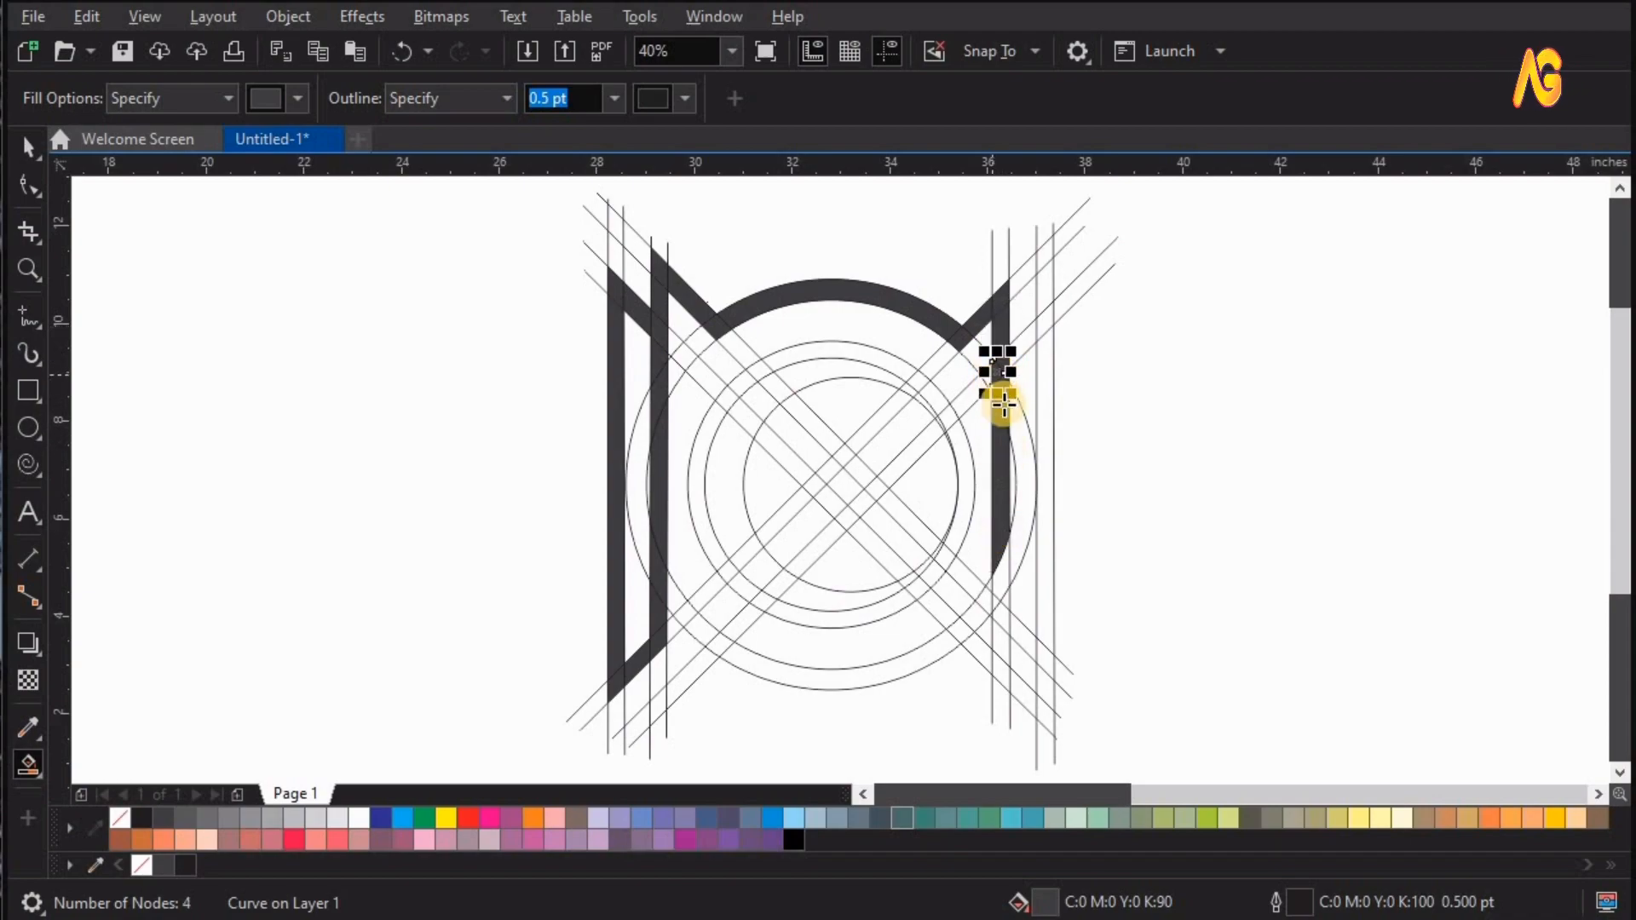
{"action": "left_click", "coordinate": [999, 584]}
{"action": "left_click", "coordinate": [999, 599]}
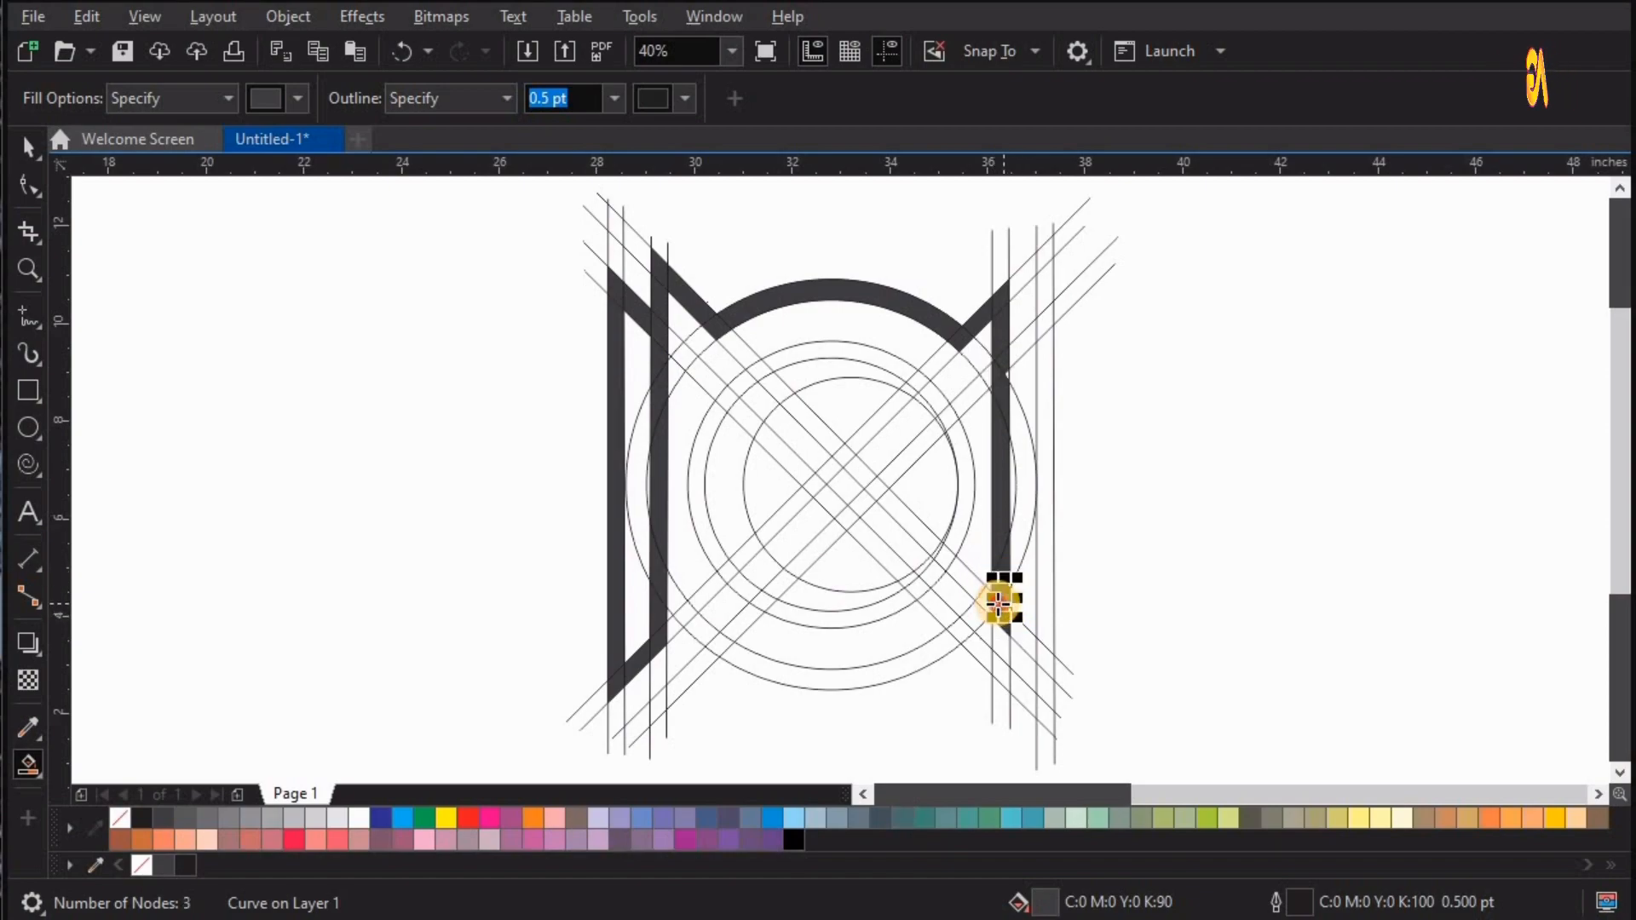
Fill the outermost right vertical strip and the short diagonals joining it to the inner right bar.
{"action": "left_click", "coordinate": [1041, 359]}
{"action": "left_click", "coordinate": [1036, 333]}
{"action": "left_click", "coordinate": [997, 366]}
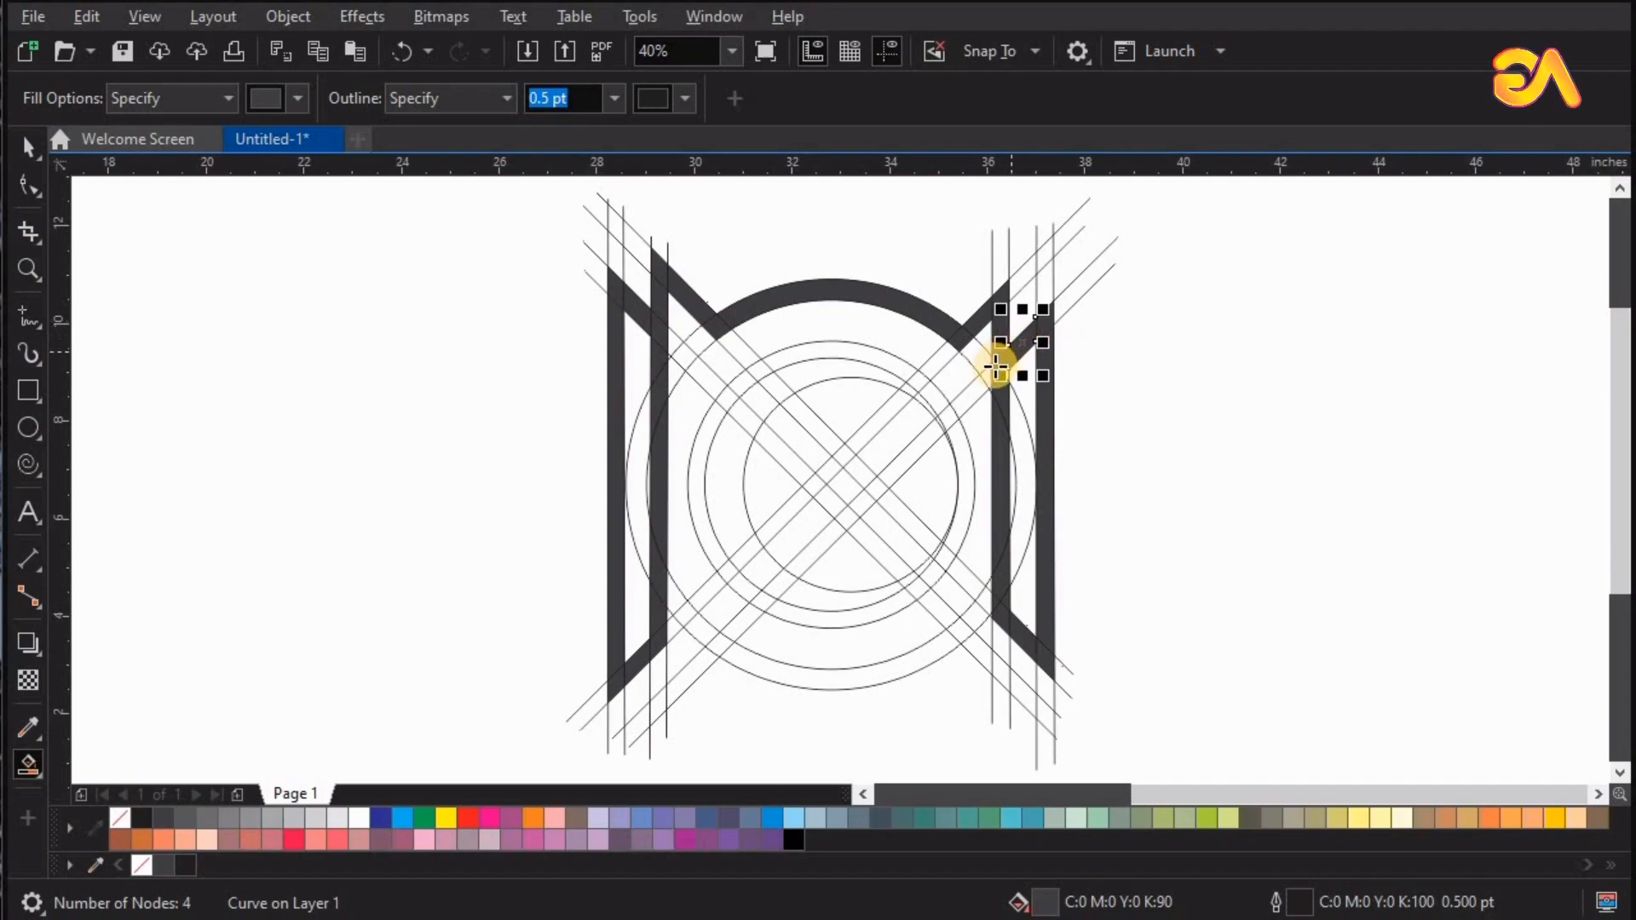
Extend the upper-right diagonal bar by filling its segments down to the lower crossing at the centre of the circles.
{"action": "left_click", "coordinate": [986, 380]}
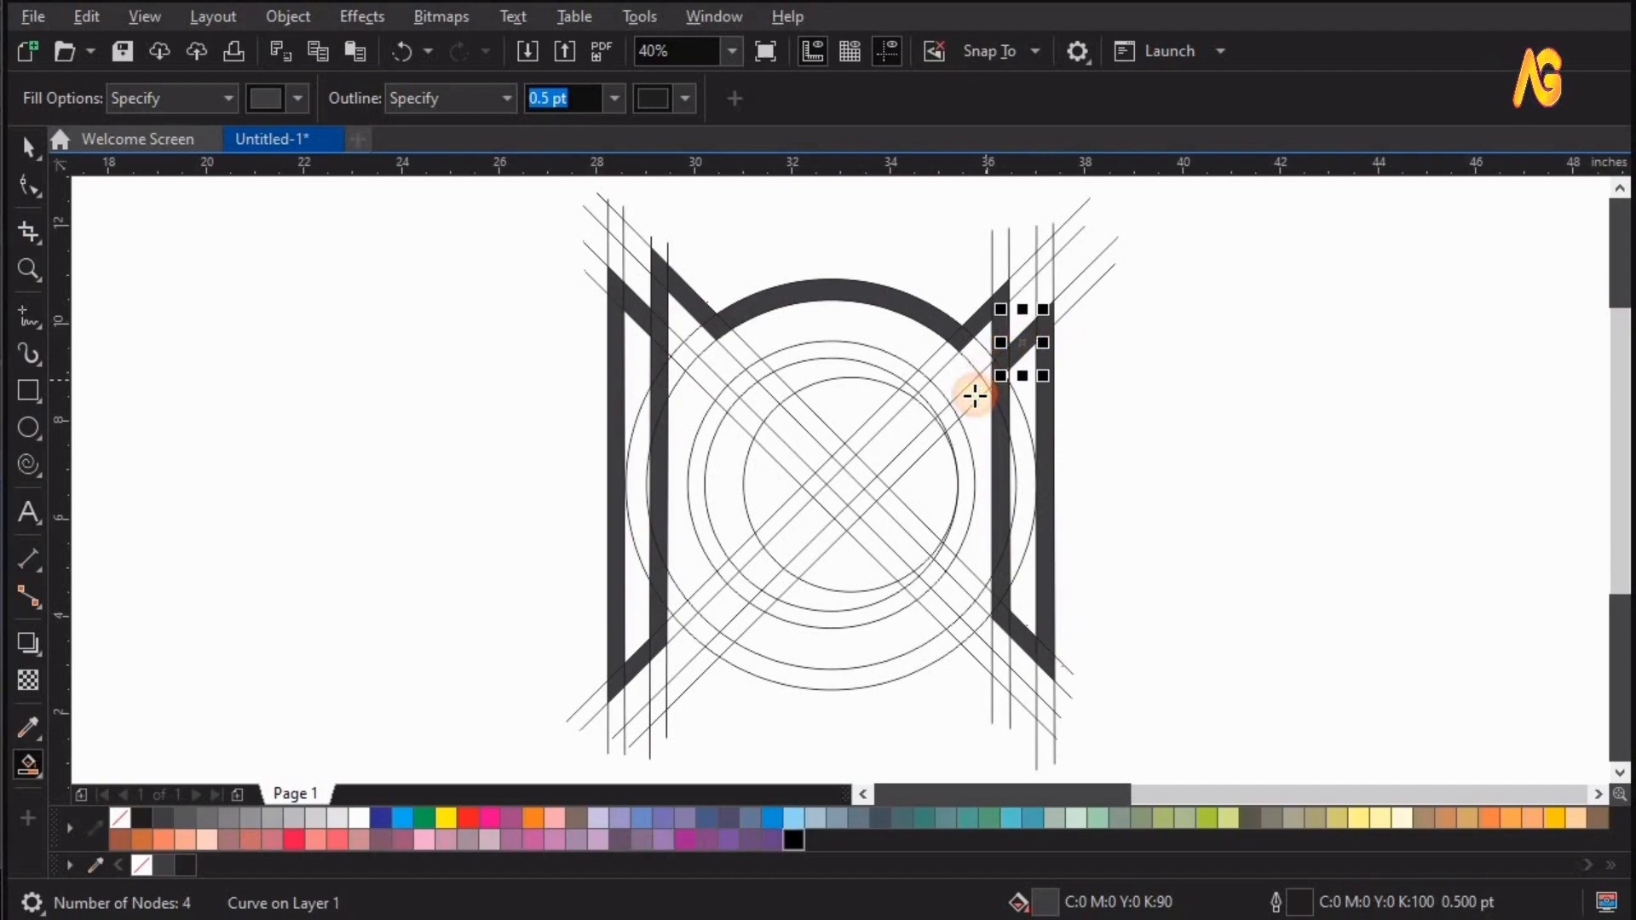
{"action": "left_click", "coordinate": [975, 395]}
{"action": "left_click", "coordinate": [949, 412]}
{"action": "left_click", "coordinate": [889, 479]}
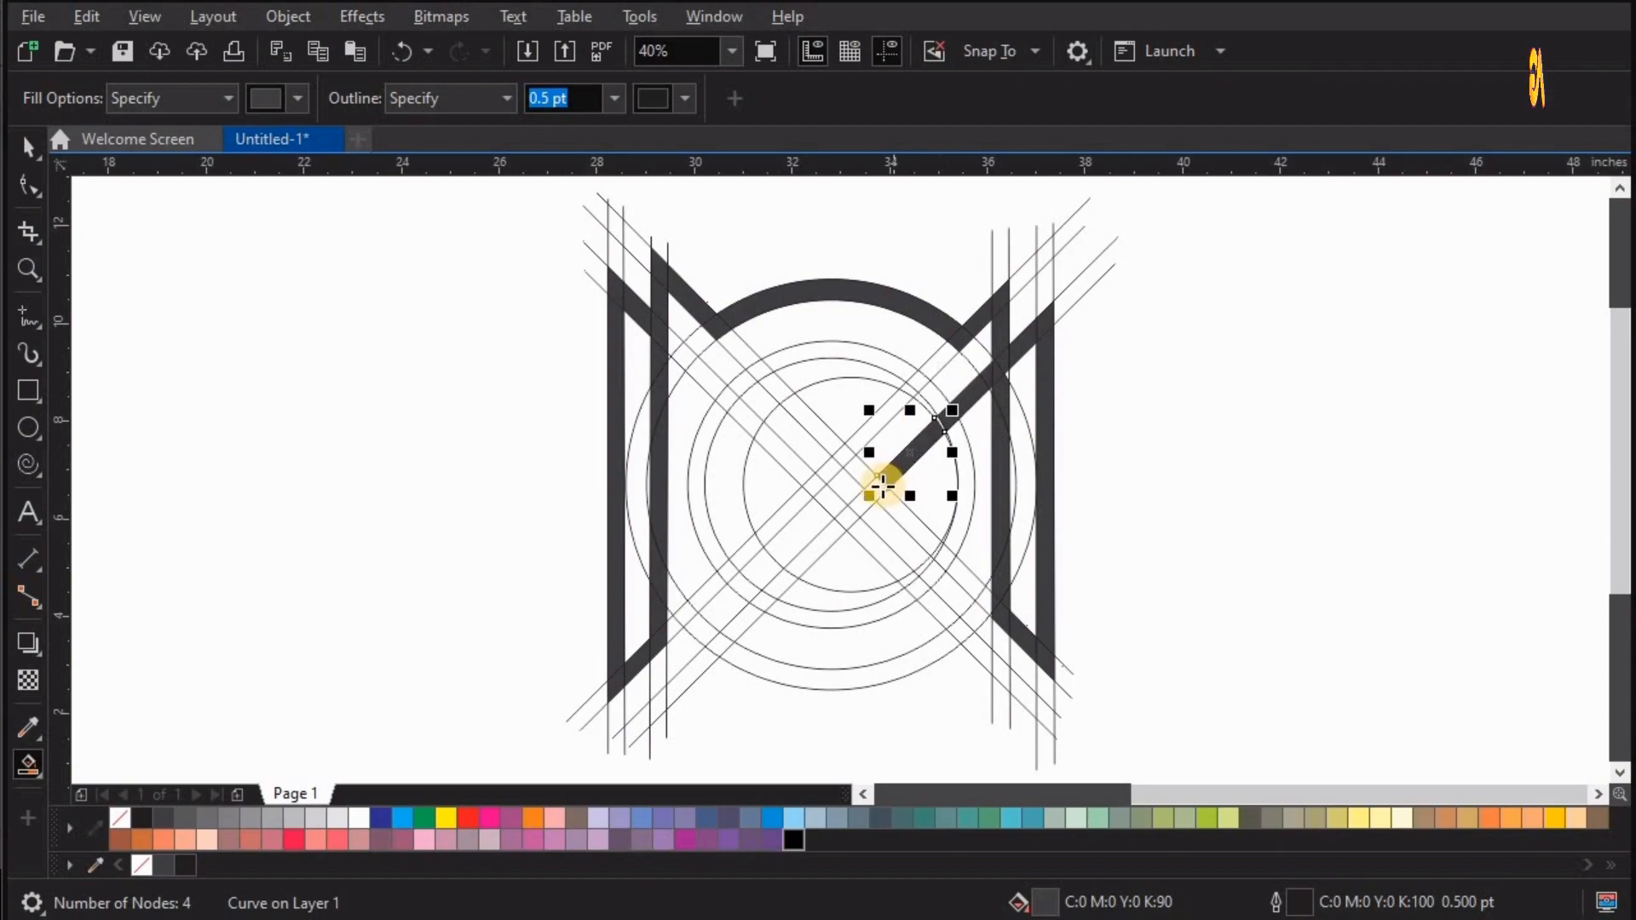
{"action": "left_click", "coordinate": [873, 495]}
{"action": "left_click", "coordinate": [856, 511]}
{"action": "left_click", "coordinate": [837, 509]}
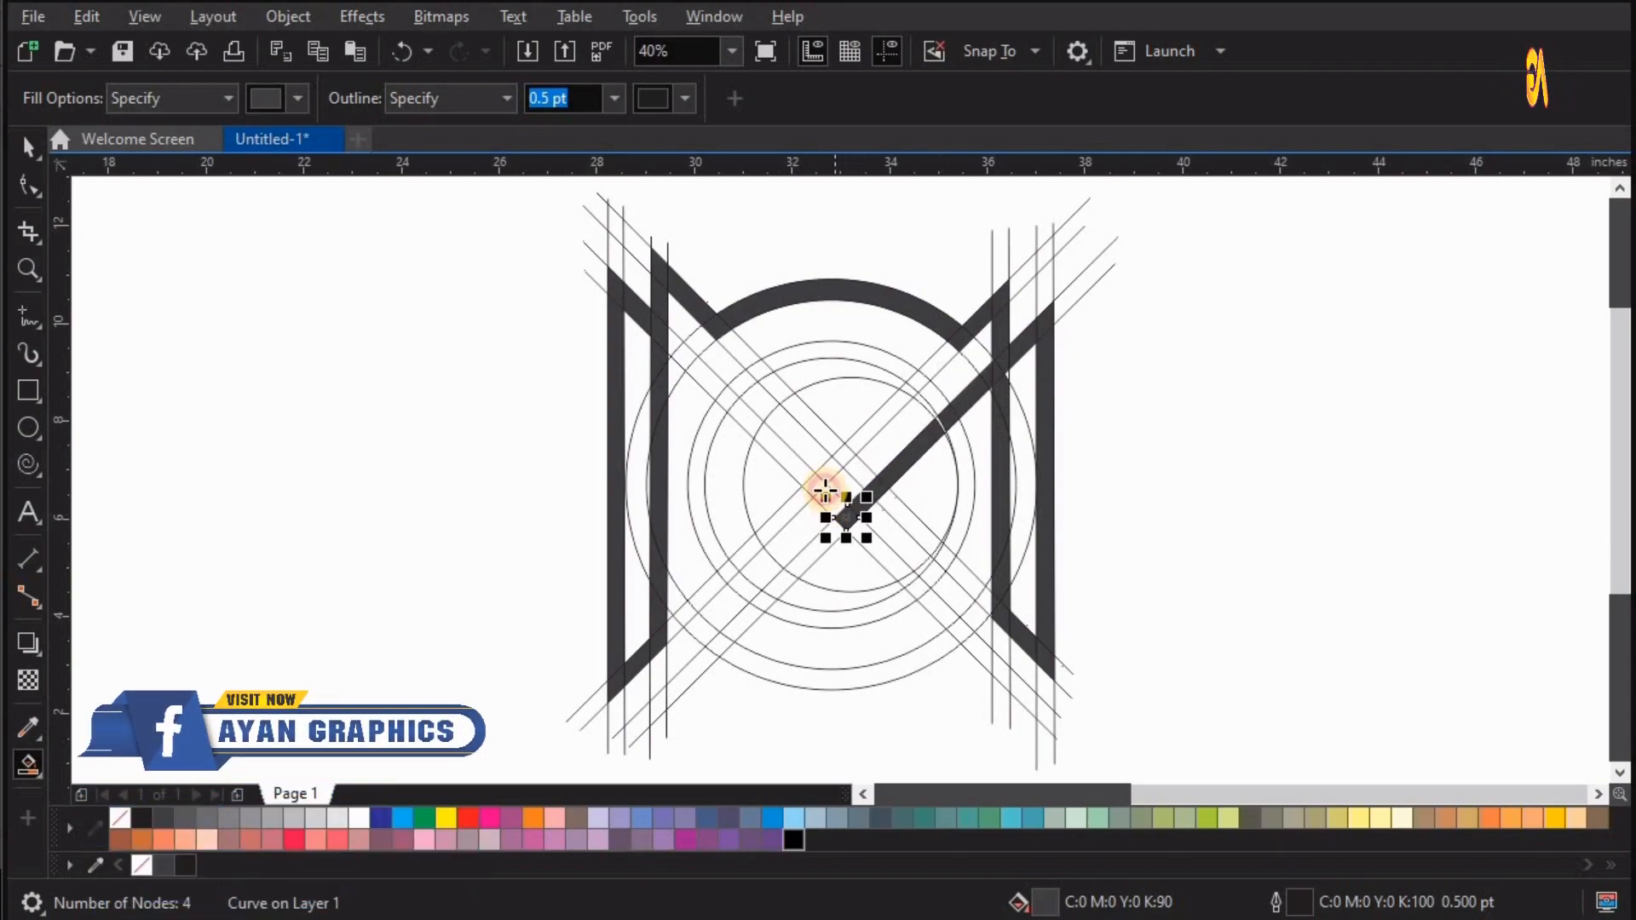
Fill the left arm of the central V and the smaller parallel V above it.
{"action": "left_click", "coordinate": [819, 479]}
{"action": "left_click", "coordinate": [796, 471]}
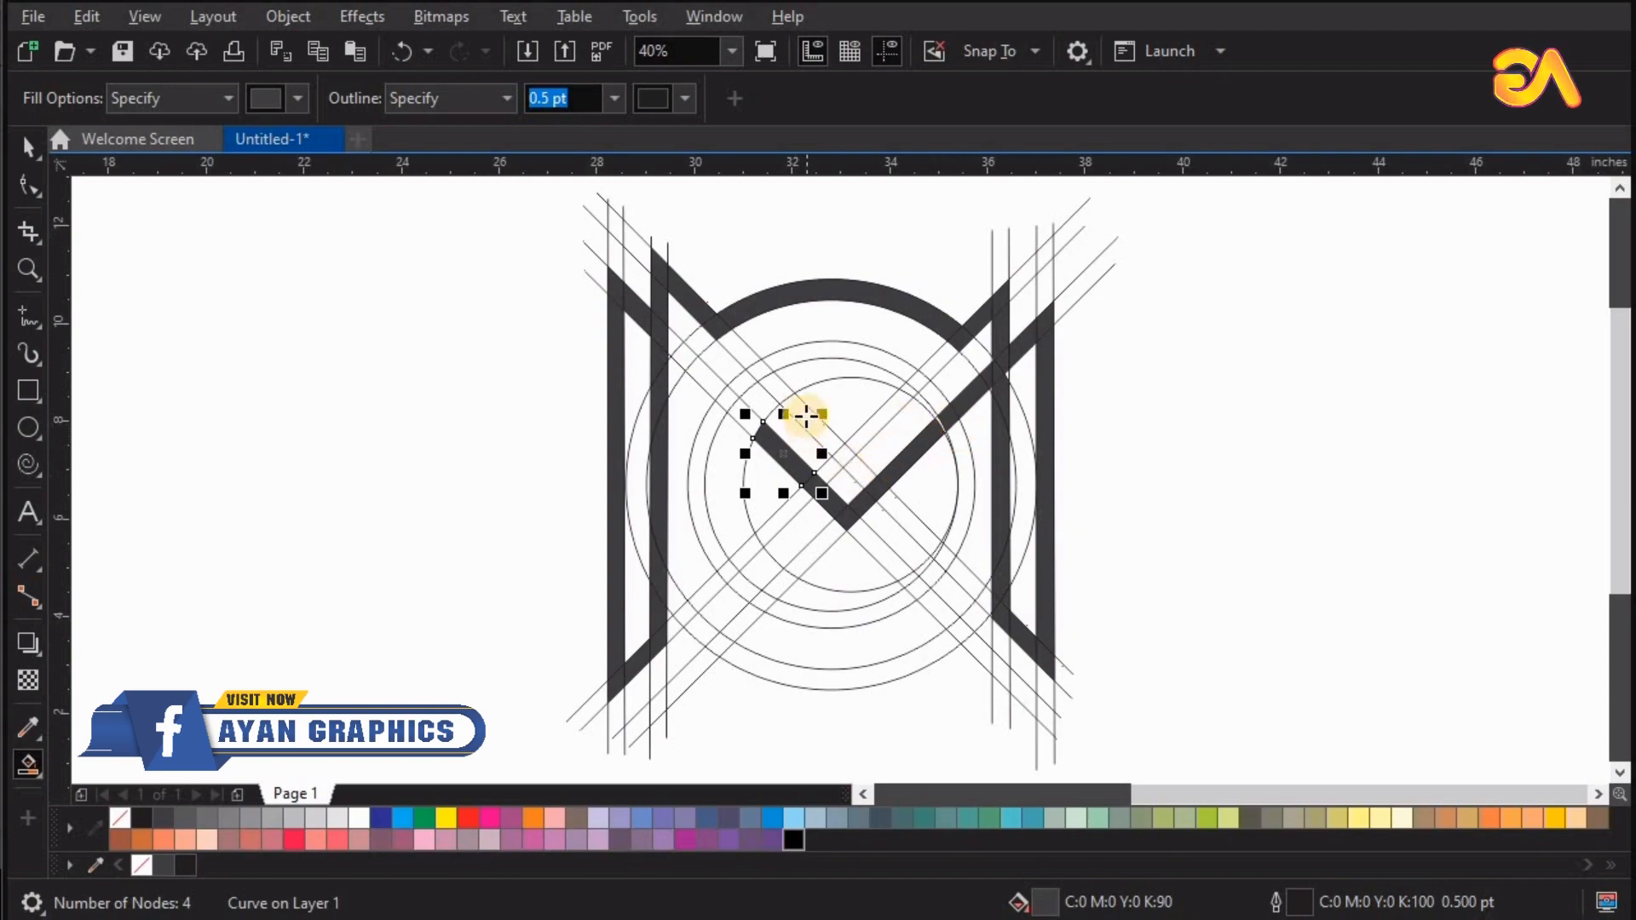
{"action": "left_click", "coordinate": [836, 445]}
{"action": "left_click", "coordinate": [876, 473]}
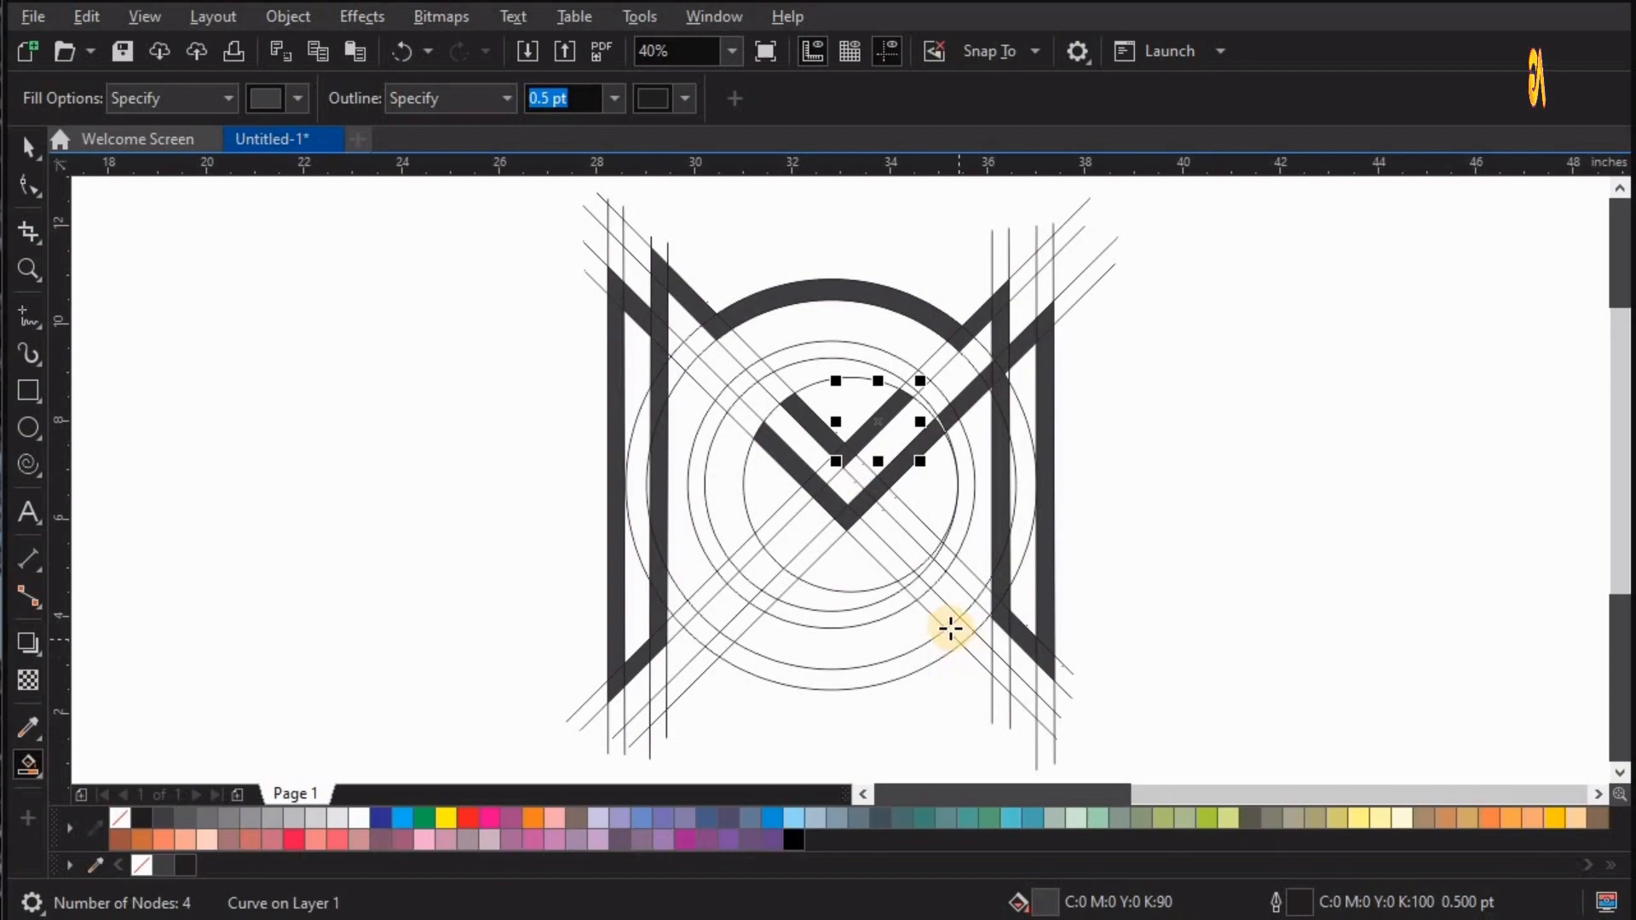
Fill the short lower-right diagonal and the inner ring from there around the bottom, left side and top.
{"action": "left_click", "coordinate": [918, 588]}
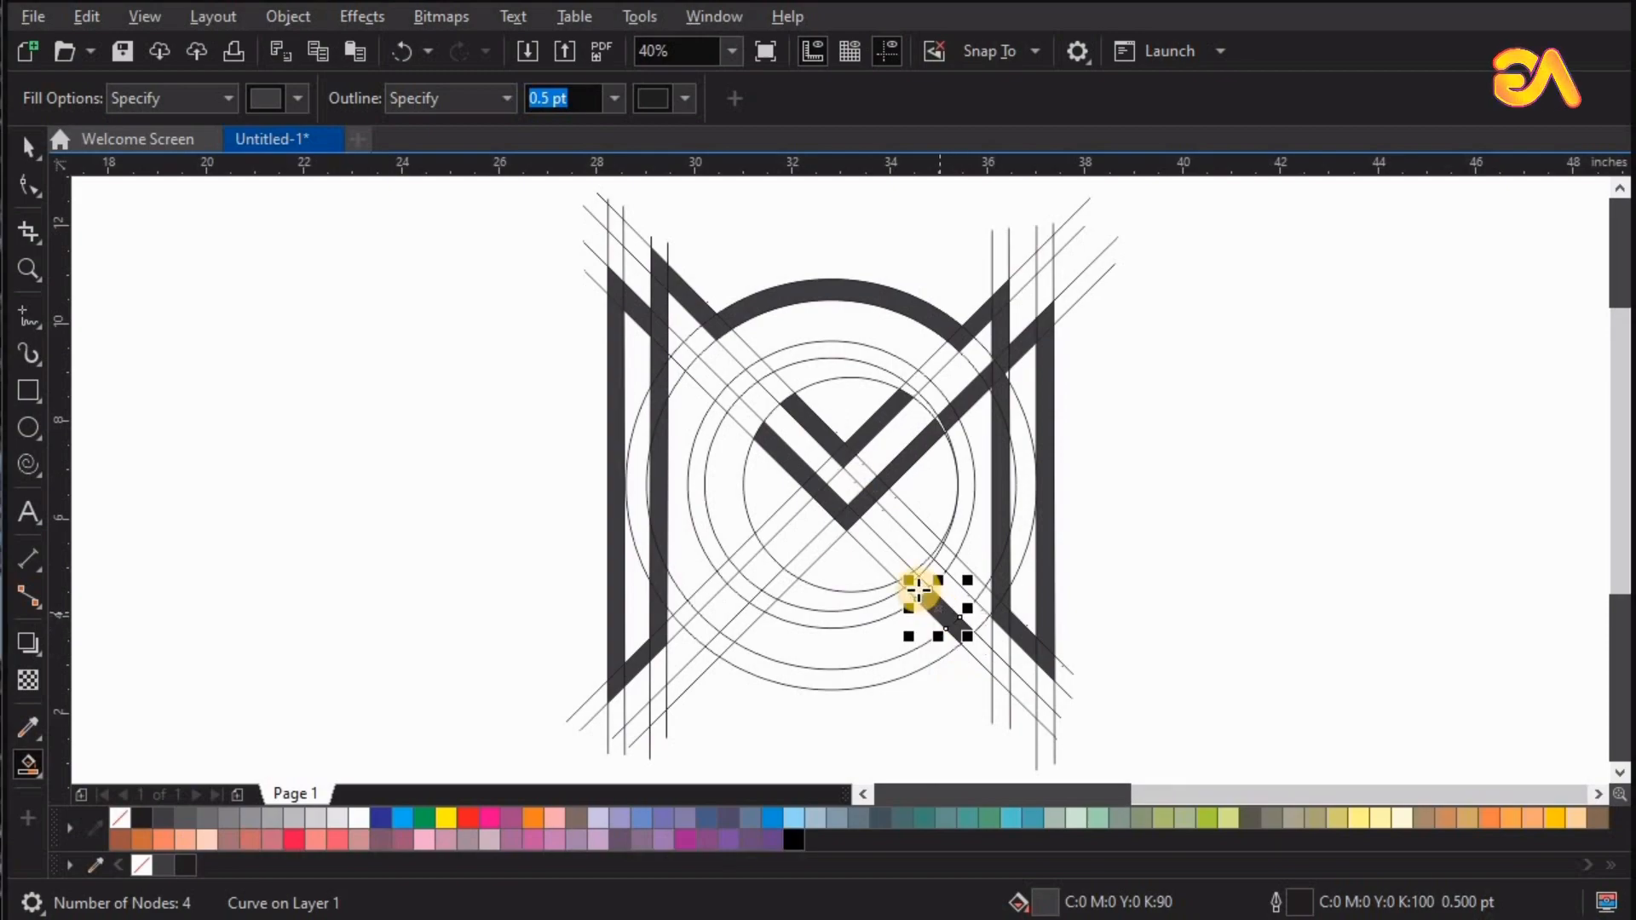
{"action": "left_click", "coordinate": [831, 613]}
{"action": "left_click", "coordinate": [748, 593]}
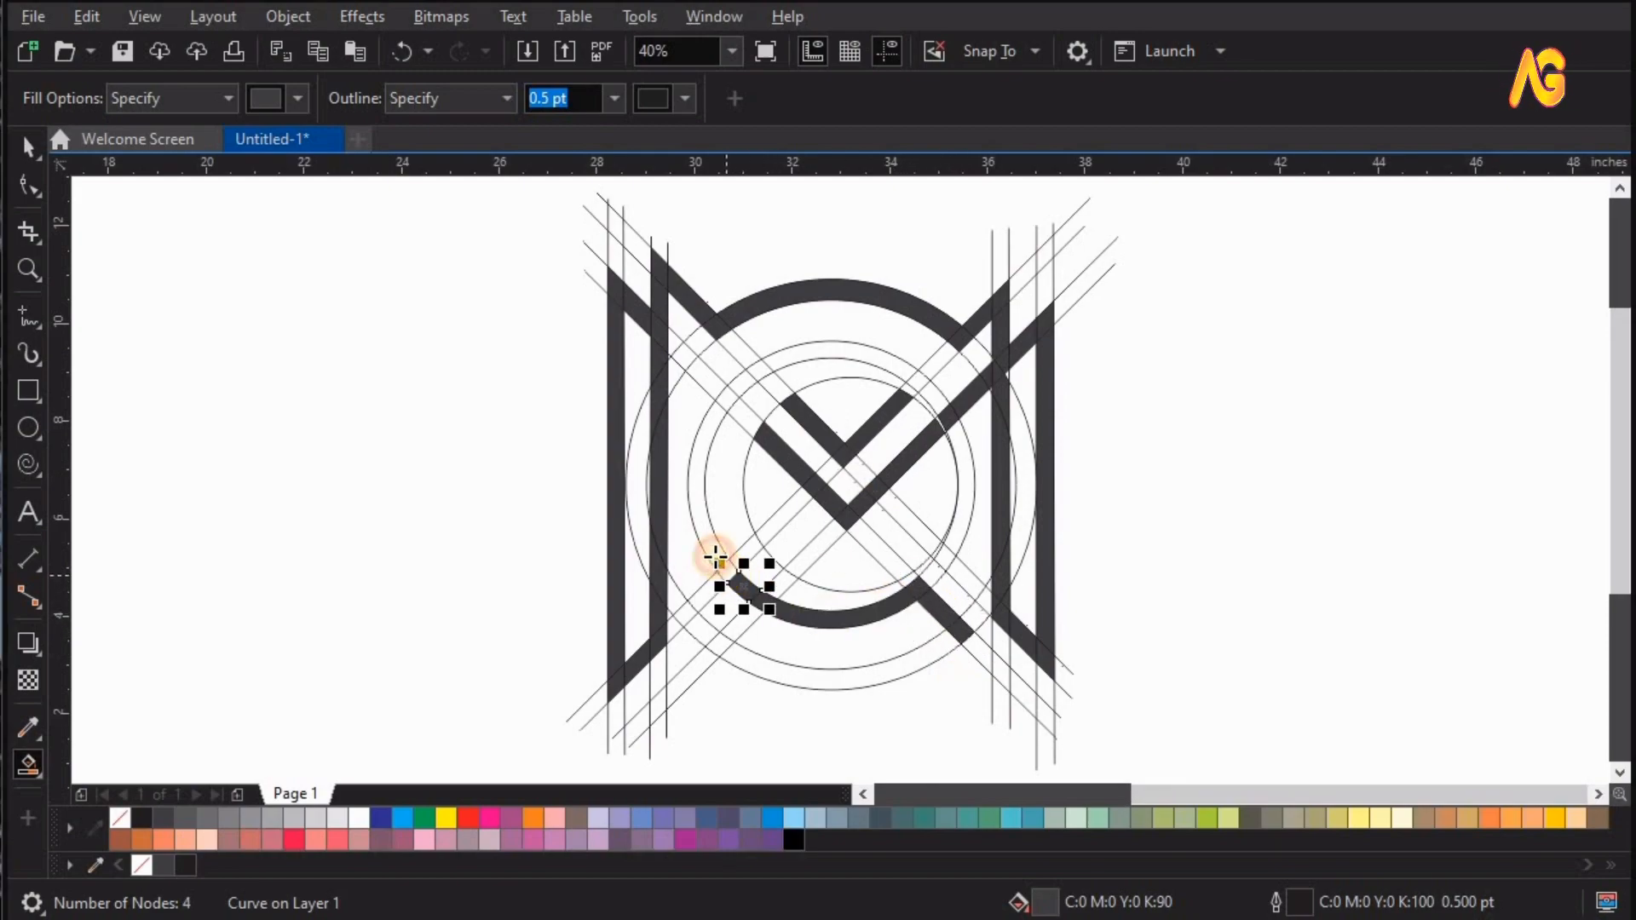
{"action": "left_click", "coordinate": [718, 556]}
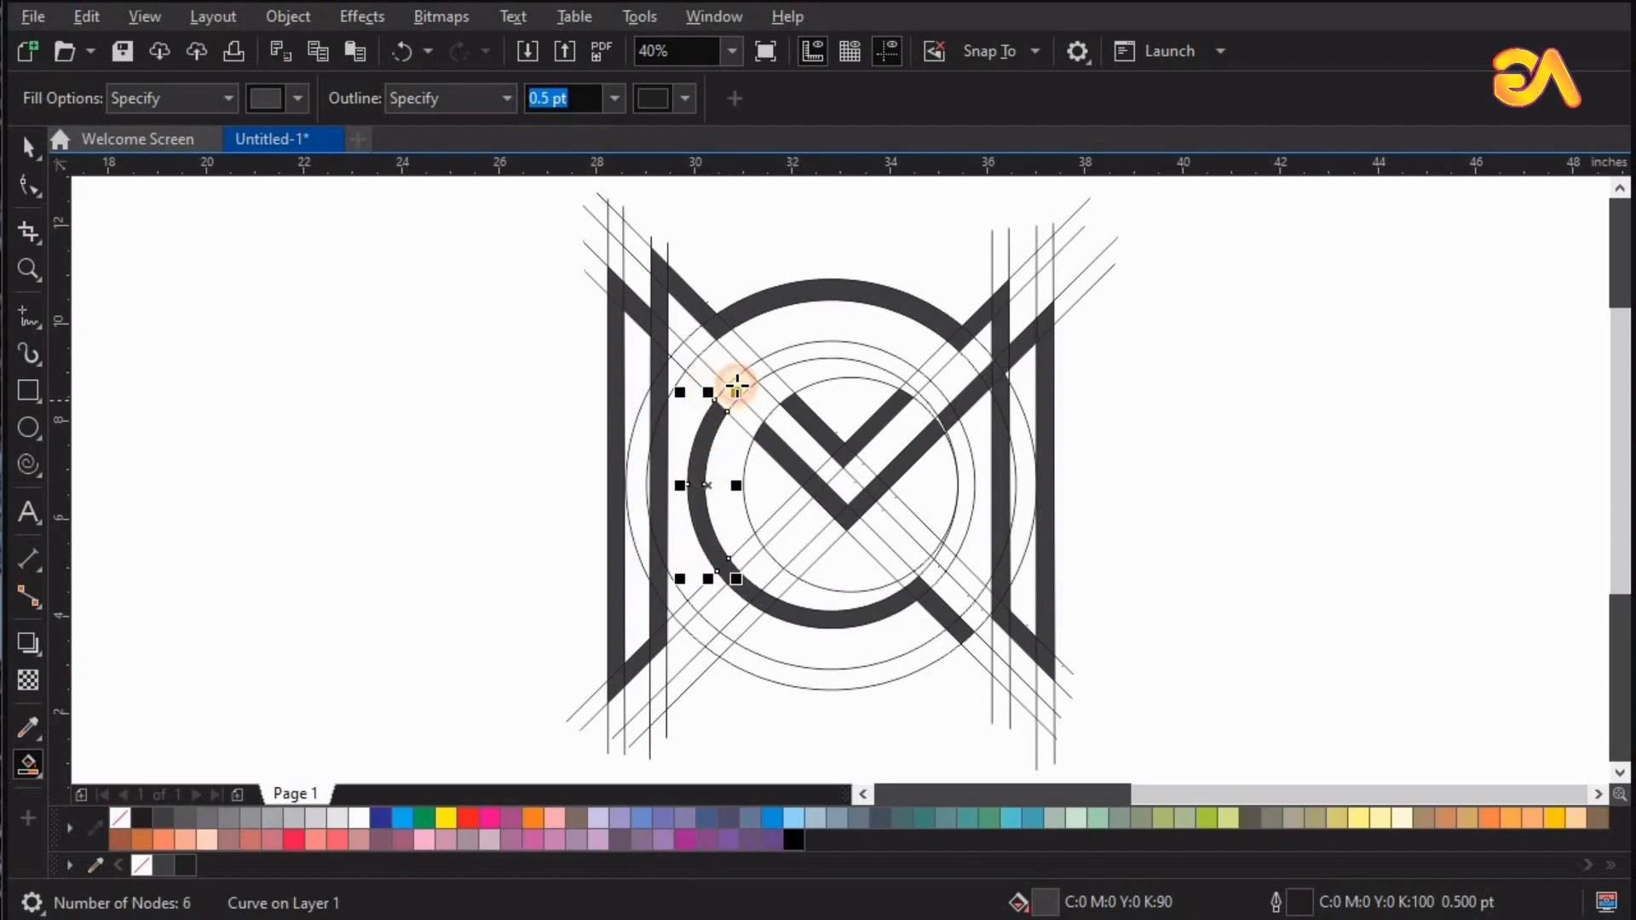
{"action": "left_click", "coordinate": [746, 375]}
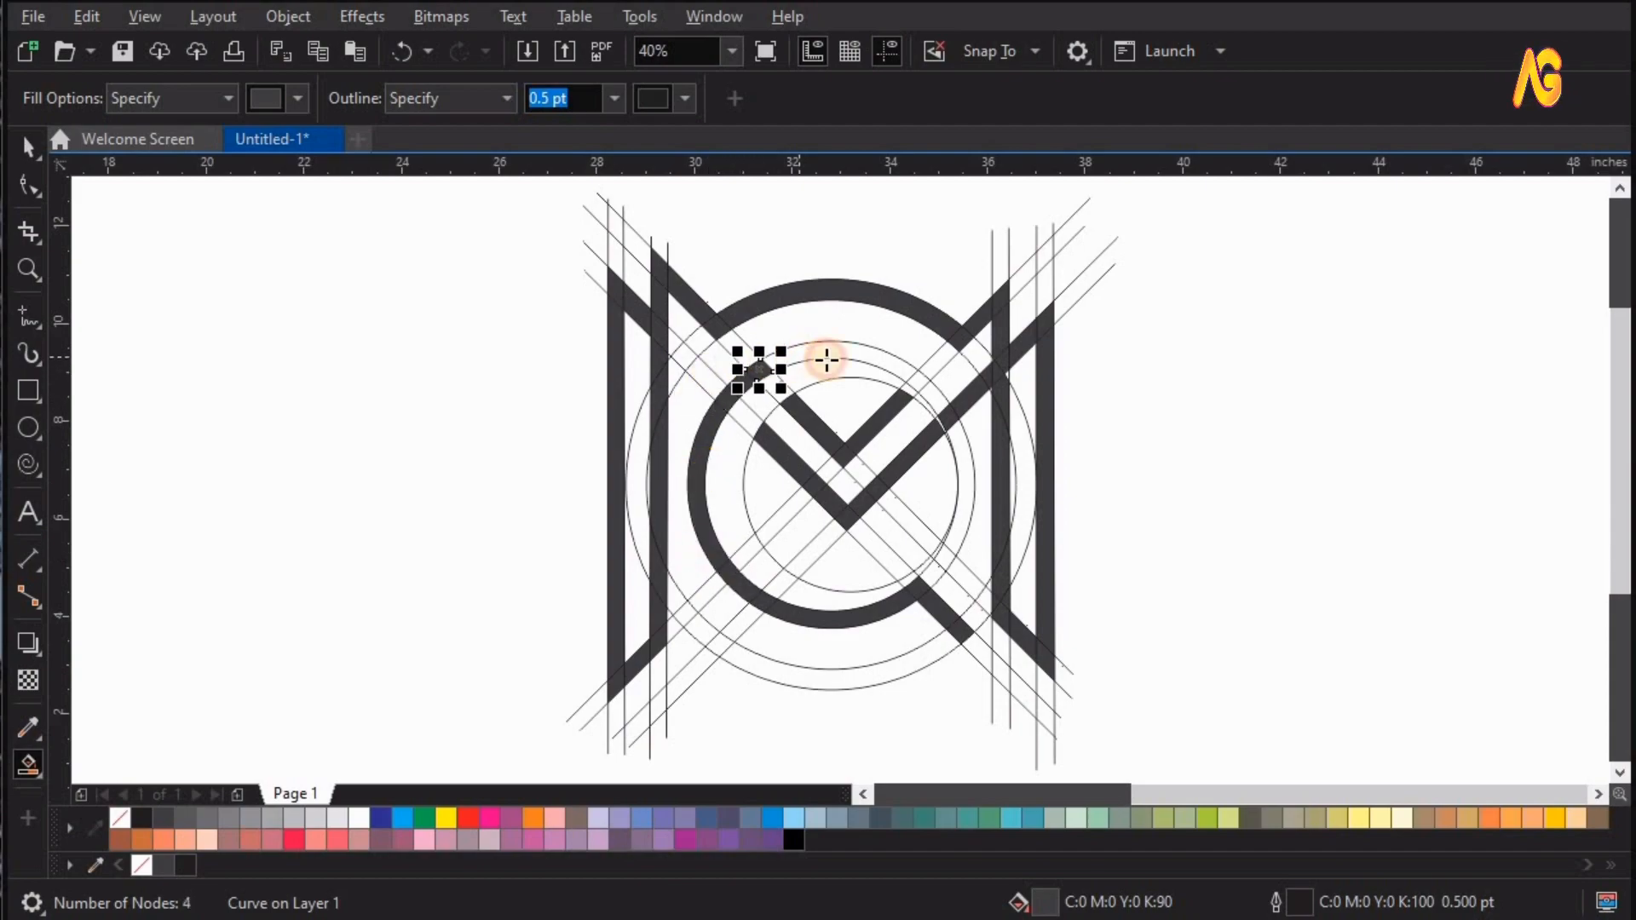
{"action": "left_click", "coordinate": [917, 373]}
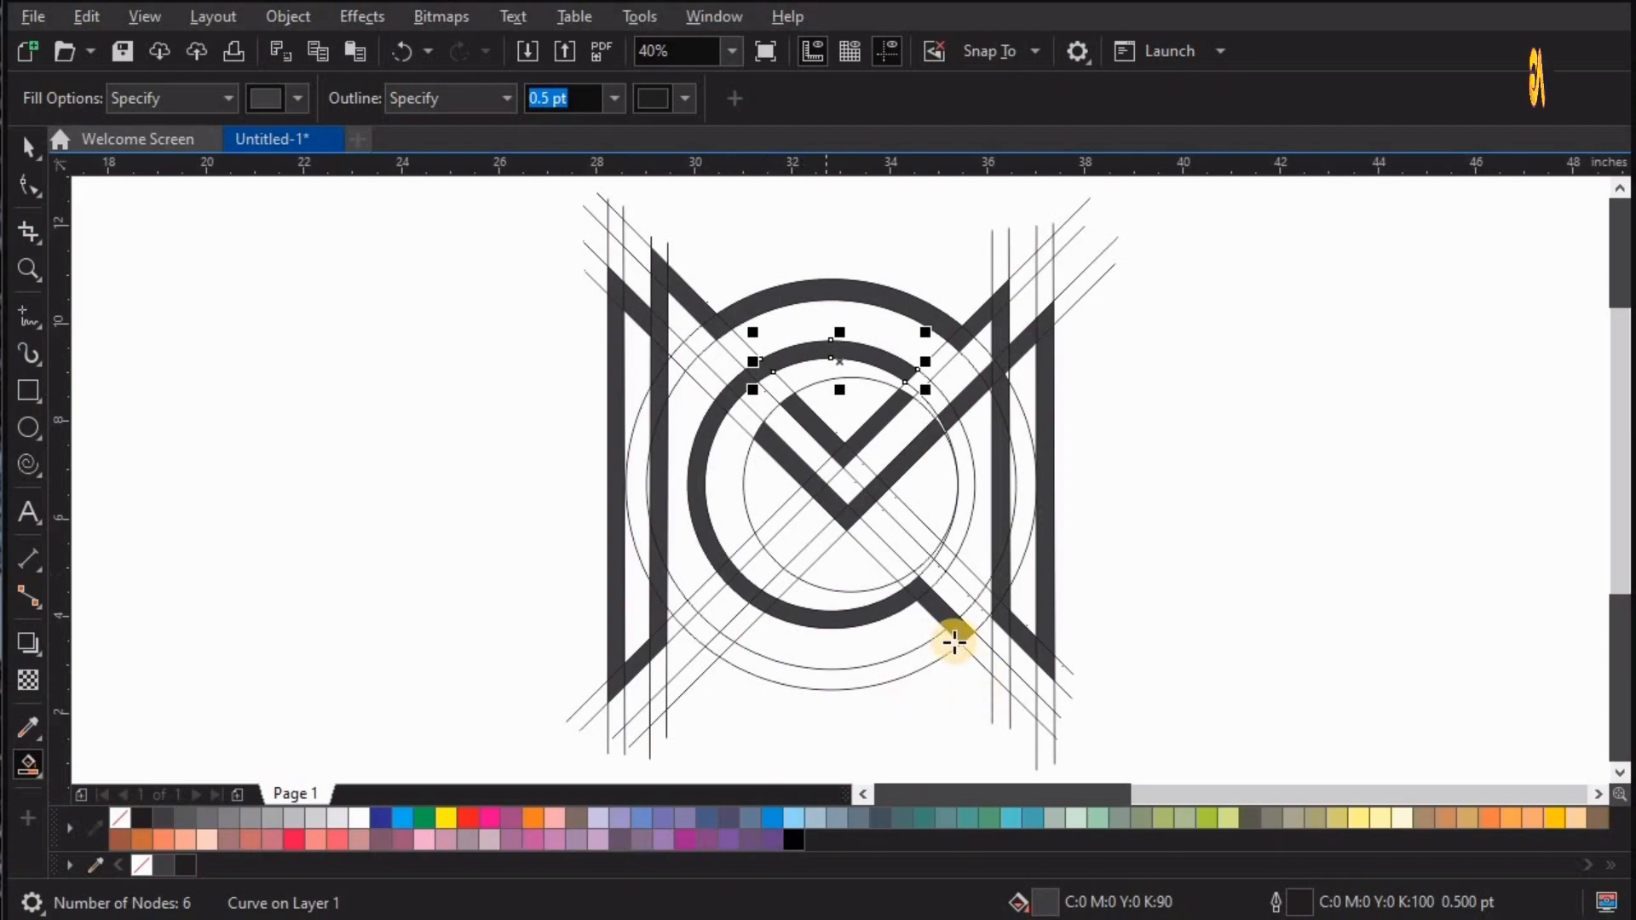
Fill the outer ring's lower arc up to the left bar and the inner ring's upper-right segment between the V arms.
{"action": "left_click", "coordinate": [884, 669]}
{"action": "left_click", "coordinate": [692, 629]}
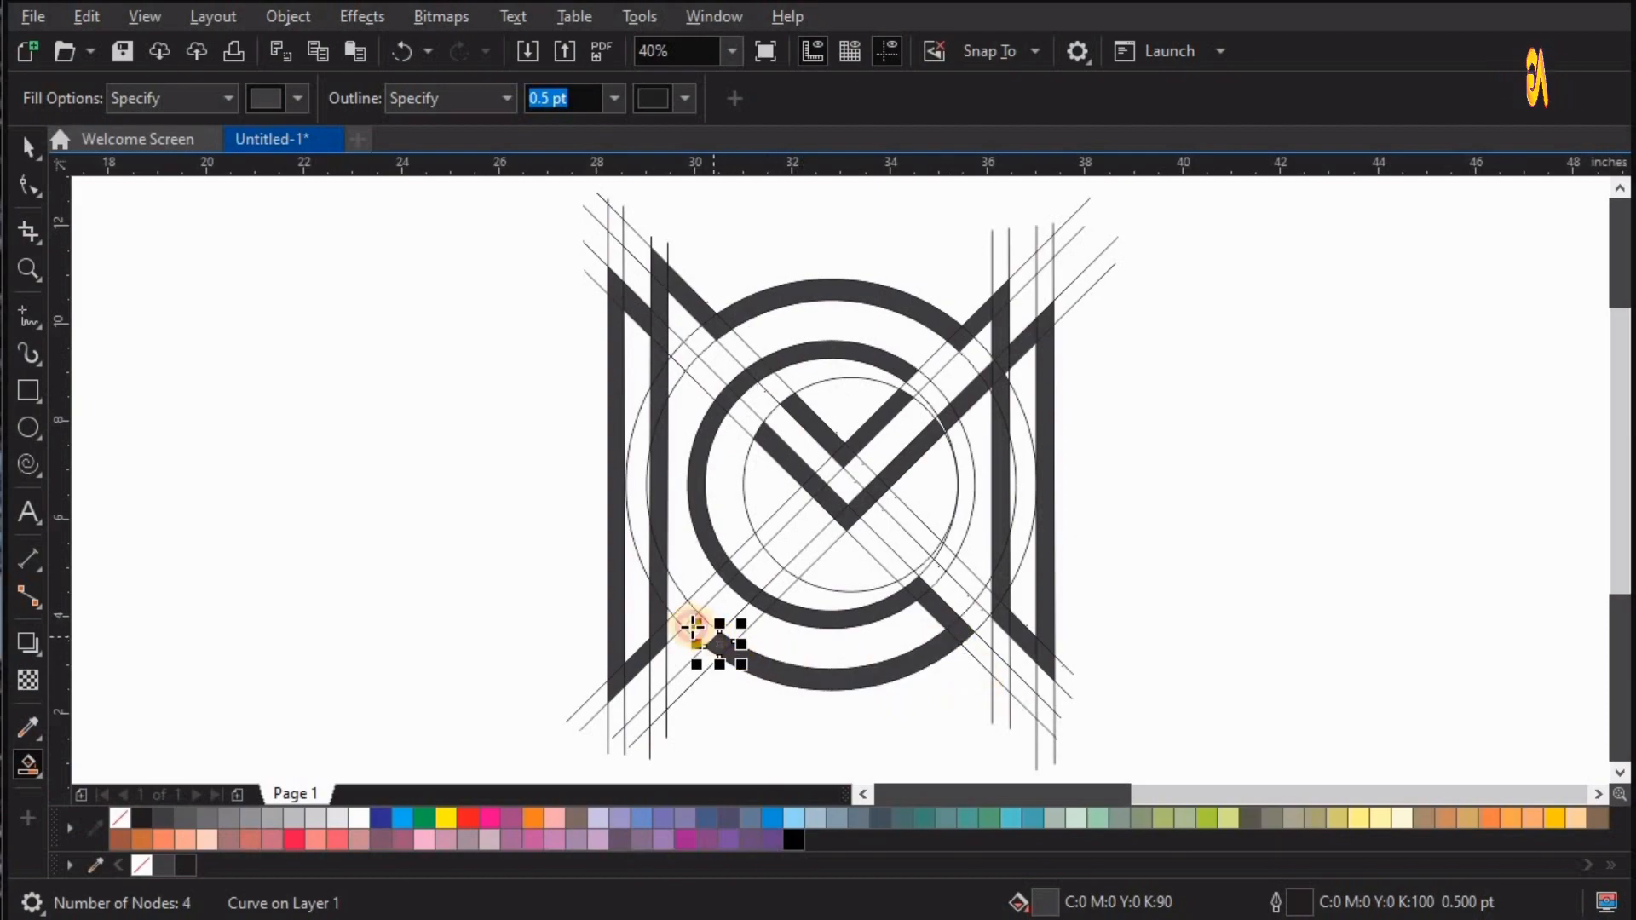
{"action": "left_click", "coordinate": [680, 609]}
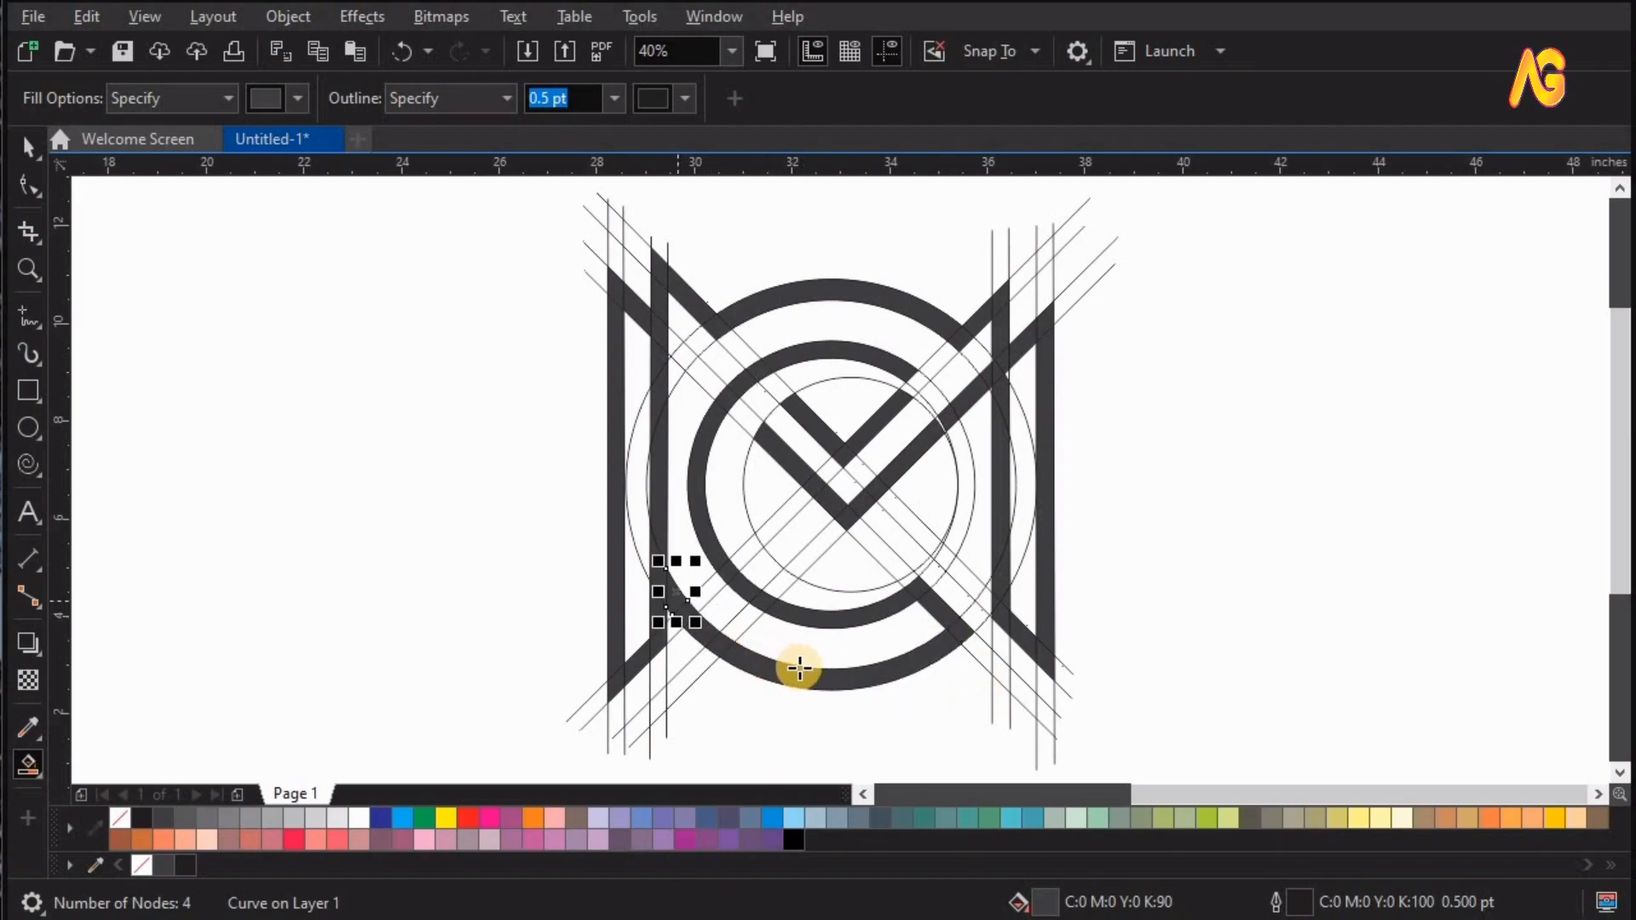
{"action": "left_click", "coordinate": [931, 398]}
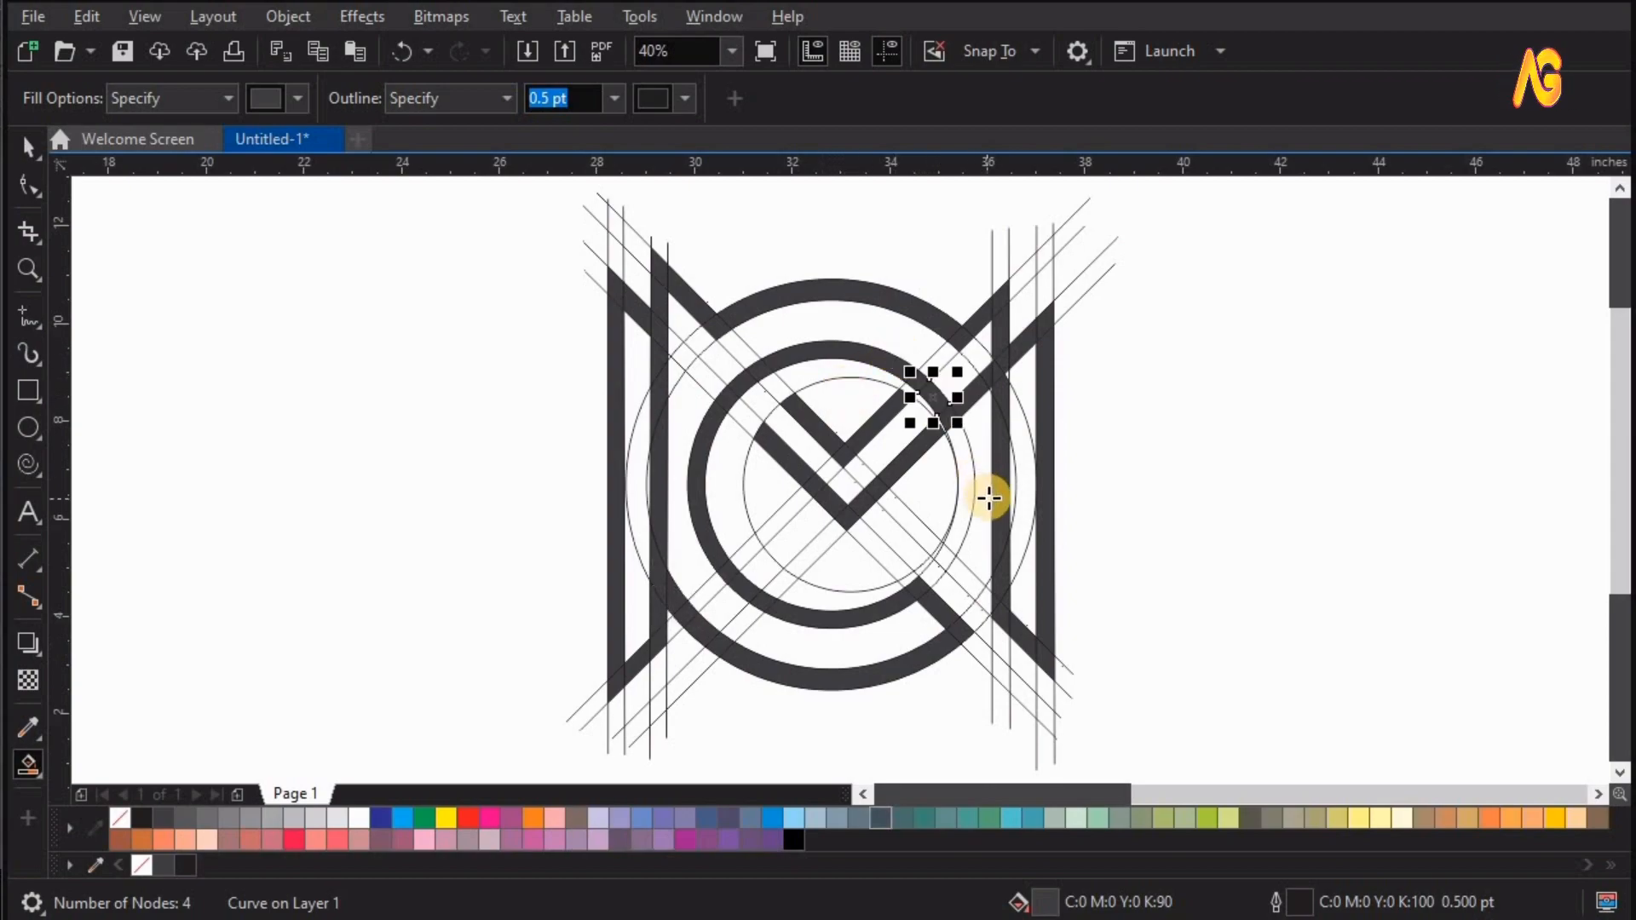
Delete the inner construction circles and the diagonal guide lines descending from upper left to lower right.
{"action": "key", "text": "space"}
{"action": "left_click", "coordinate": [951, 520]}
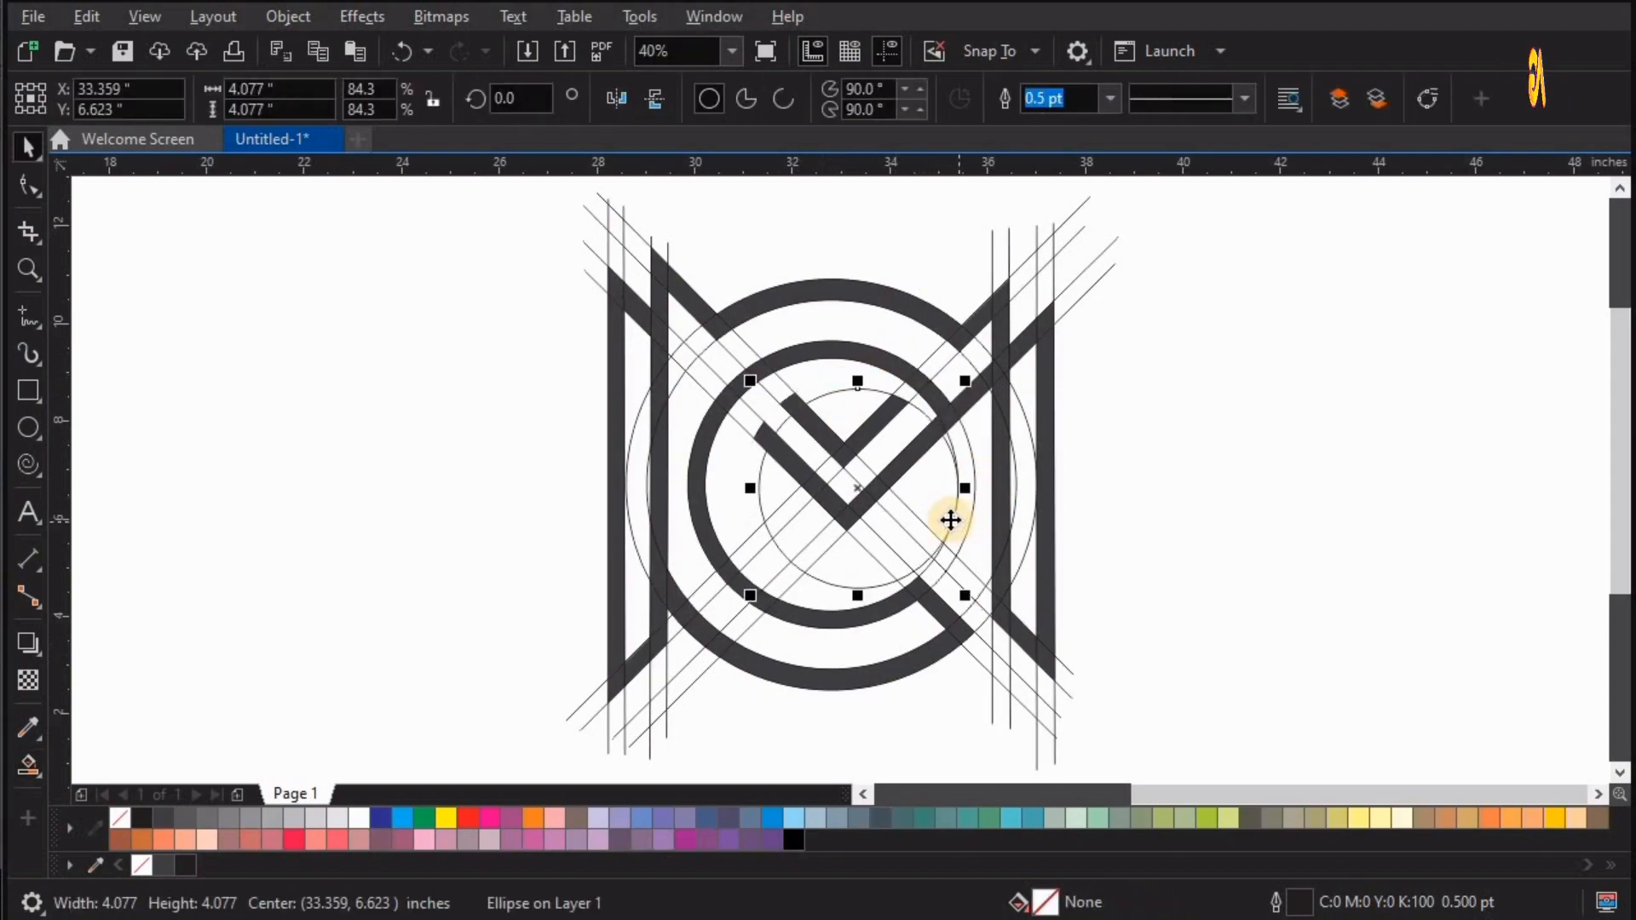
{"action": "key", "text": "Delete"}
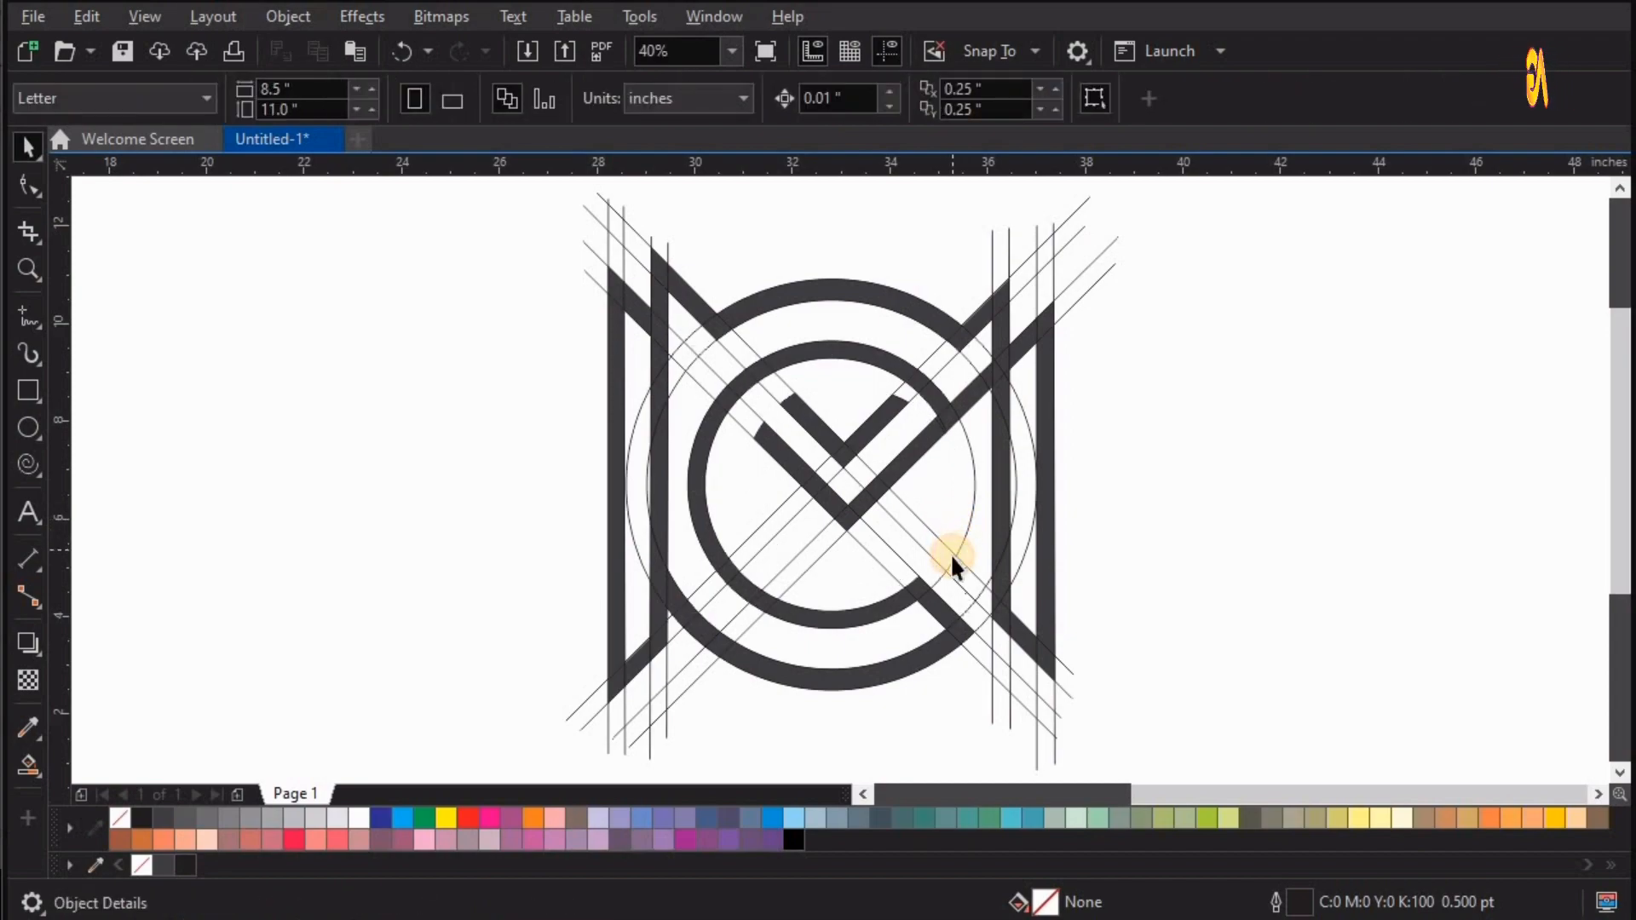
{"action": "left_click", "coordinate": [950, 559]}
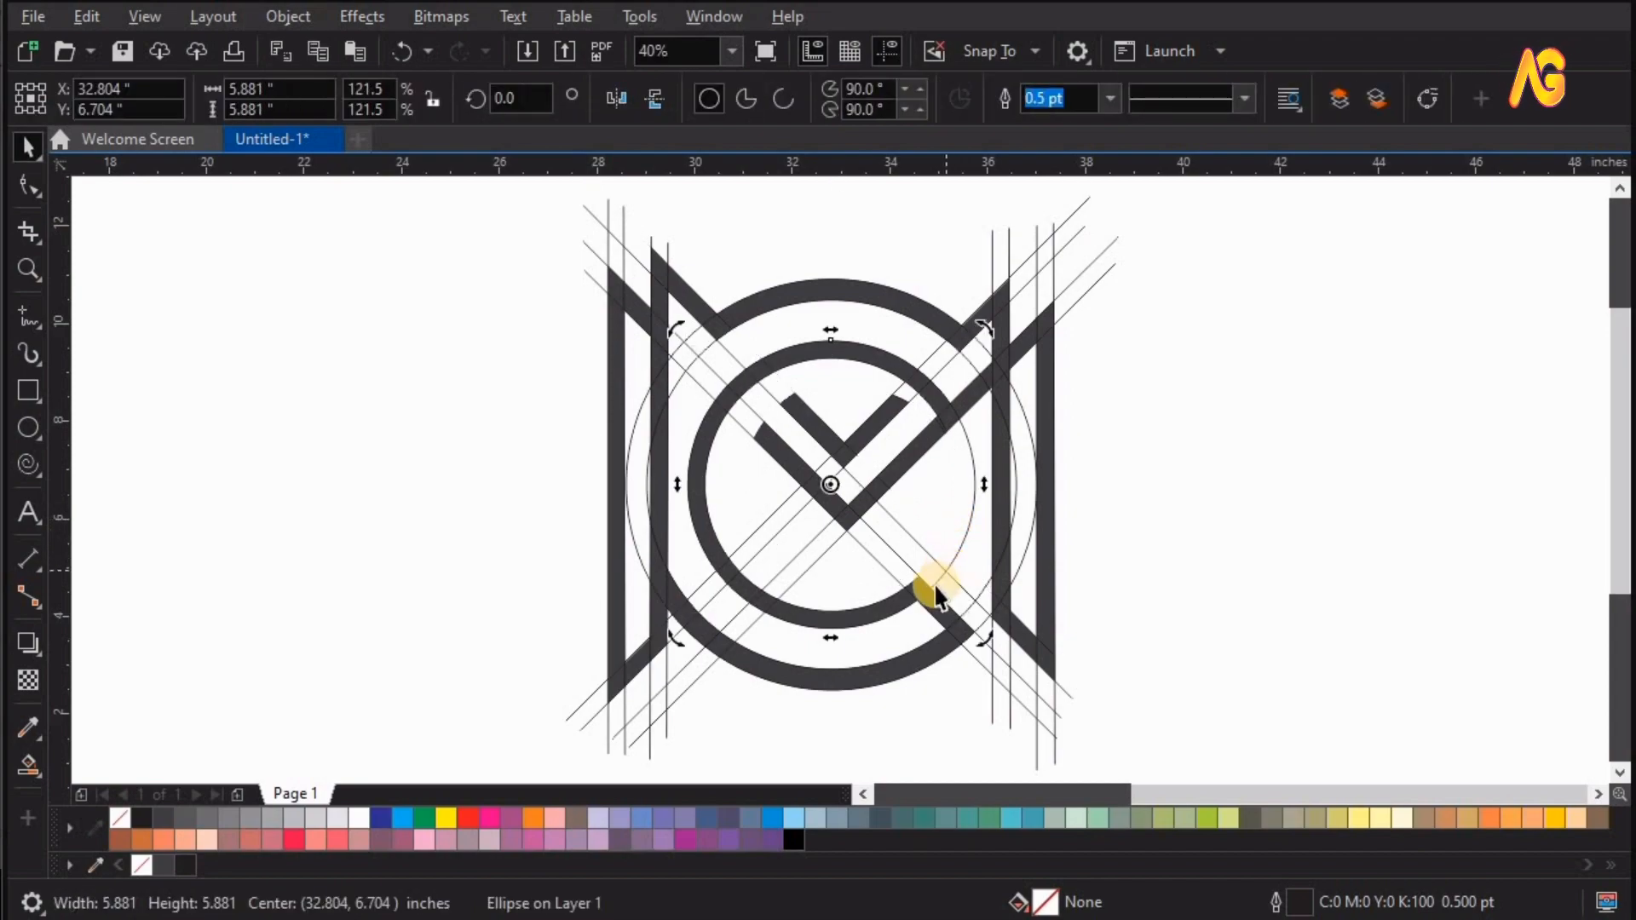
{"action": "key", "text": "Escape"}
{"action": "left_click", "coordinate": [922, 549]}
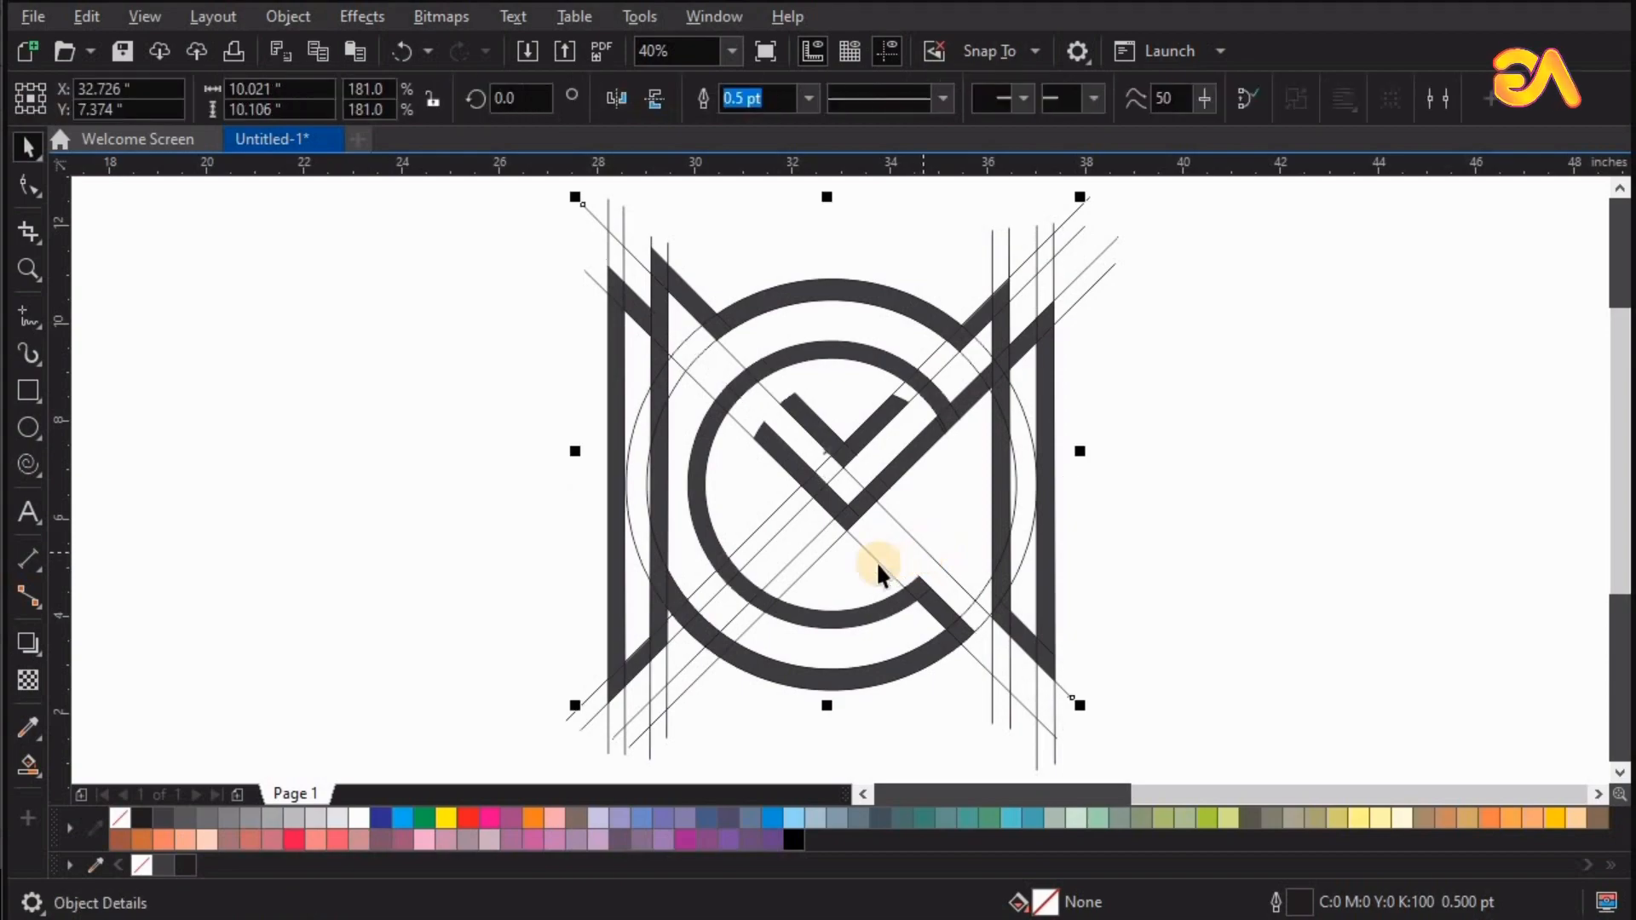
{"action": "key", "text": "Delete"}
Delete the remaining construction circles and the diagonal guide lines rising from lower left to upper right.
{"action": "left_click", "coordinate": [780, 520]}
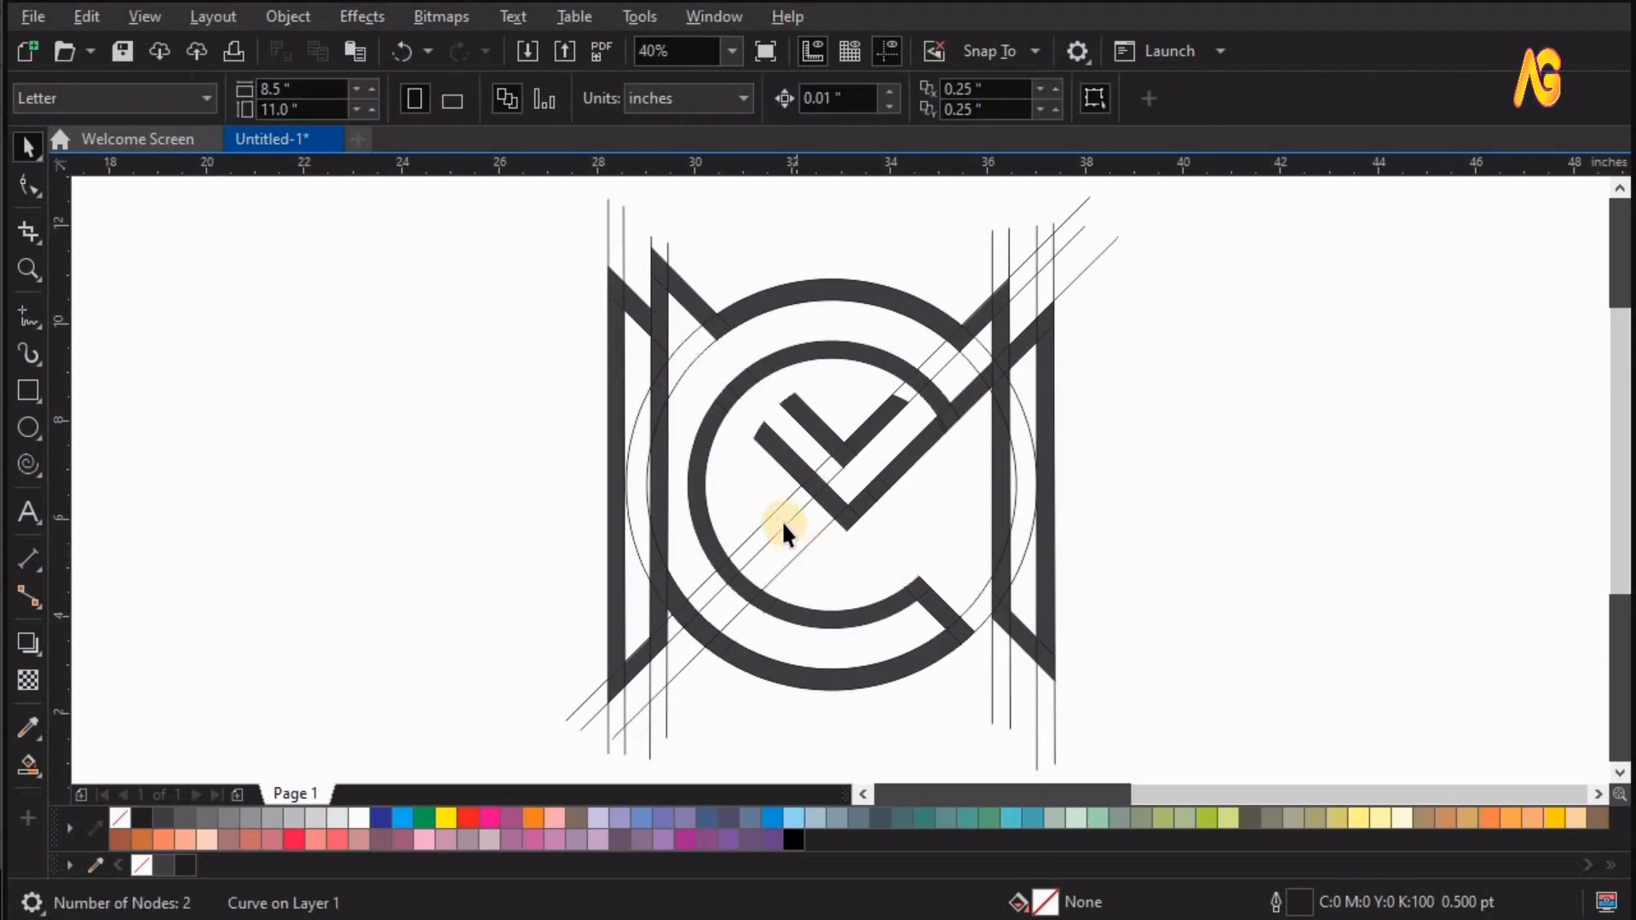
{"action": "key", "text": "Delete"}
{"action": "left_click", "coordinate": [763, 508]}
{"action": "key", "text": "Delete"}
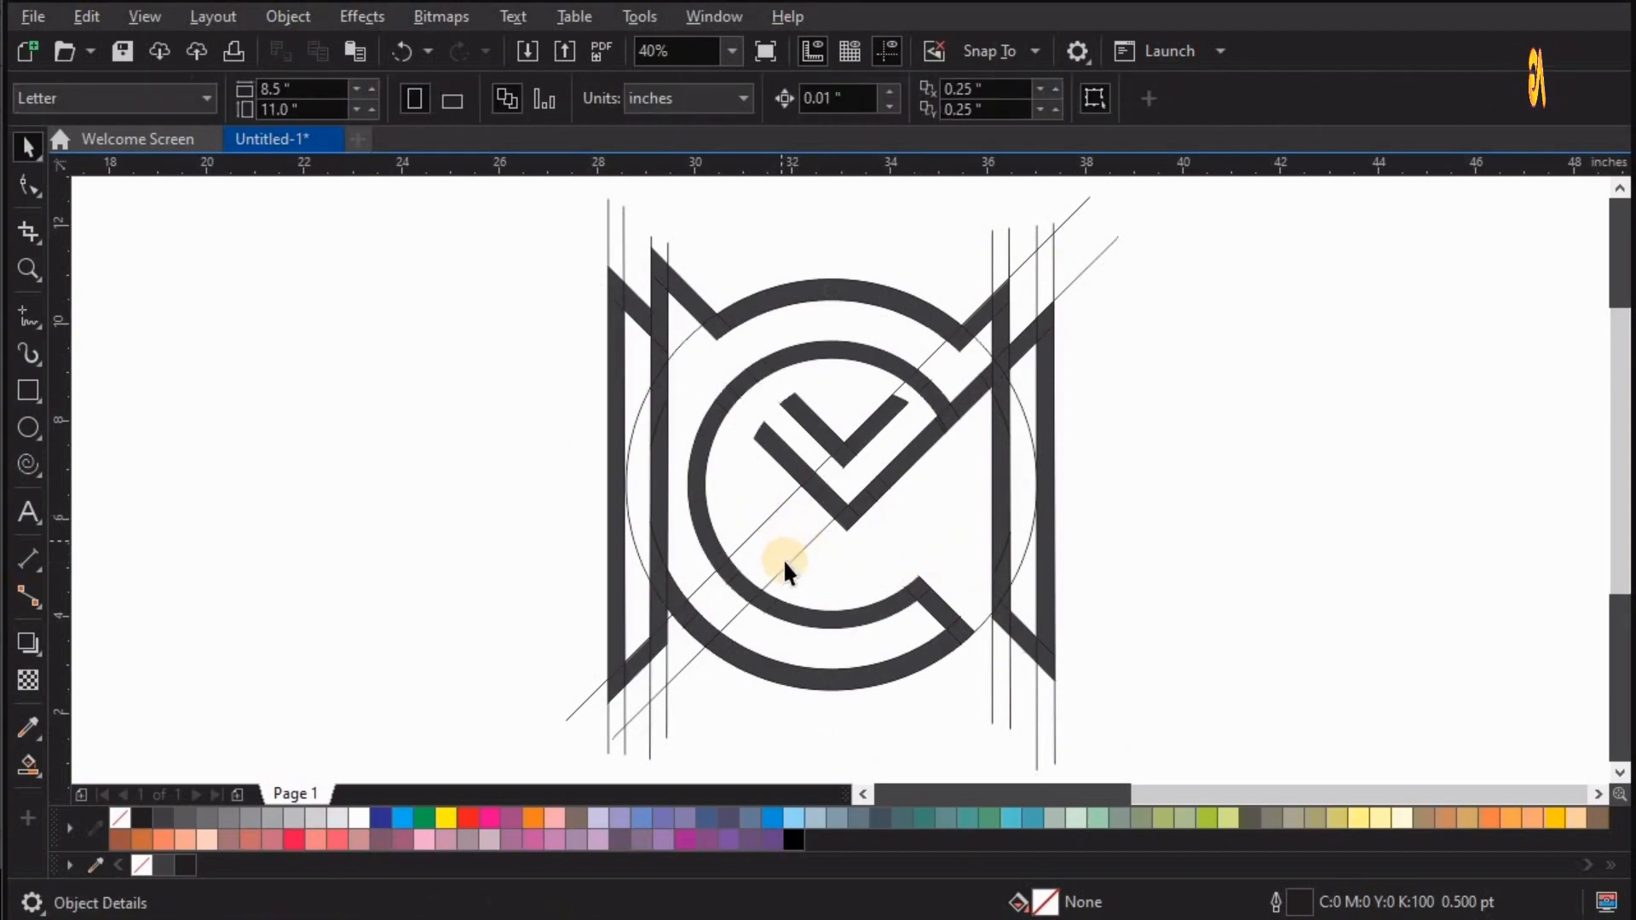
{"action": "left_click", "coordinate": [760, 521]}
{"action": "key", "text": "Delete"}
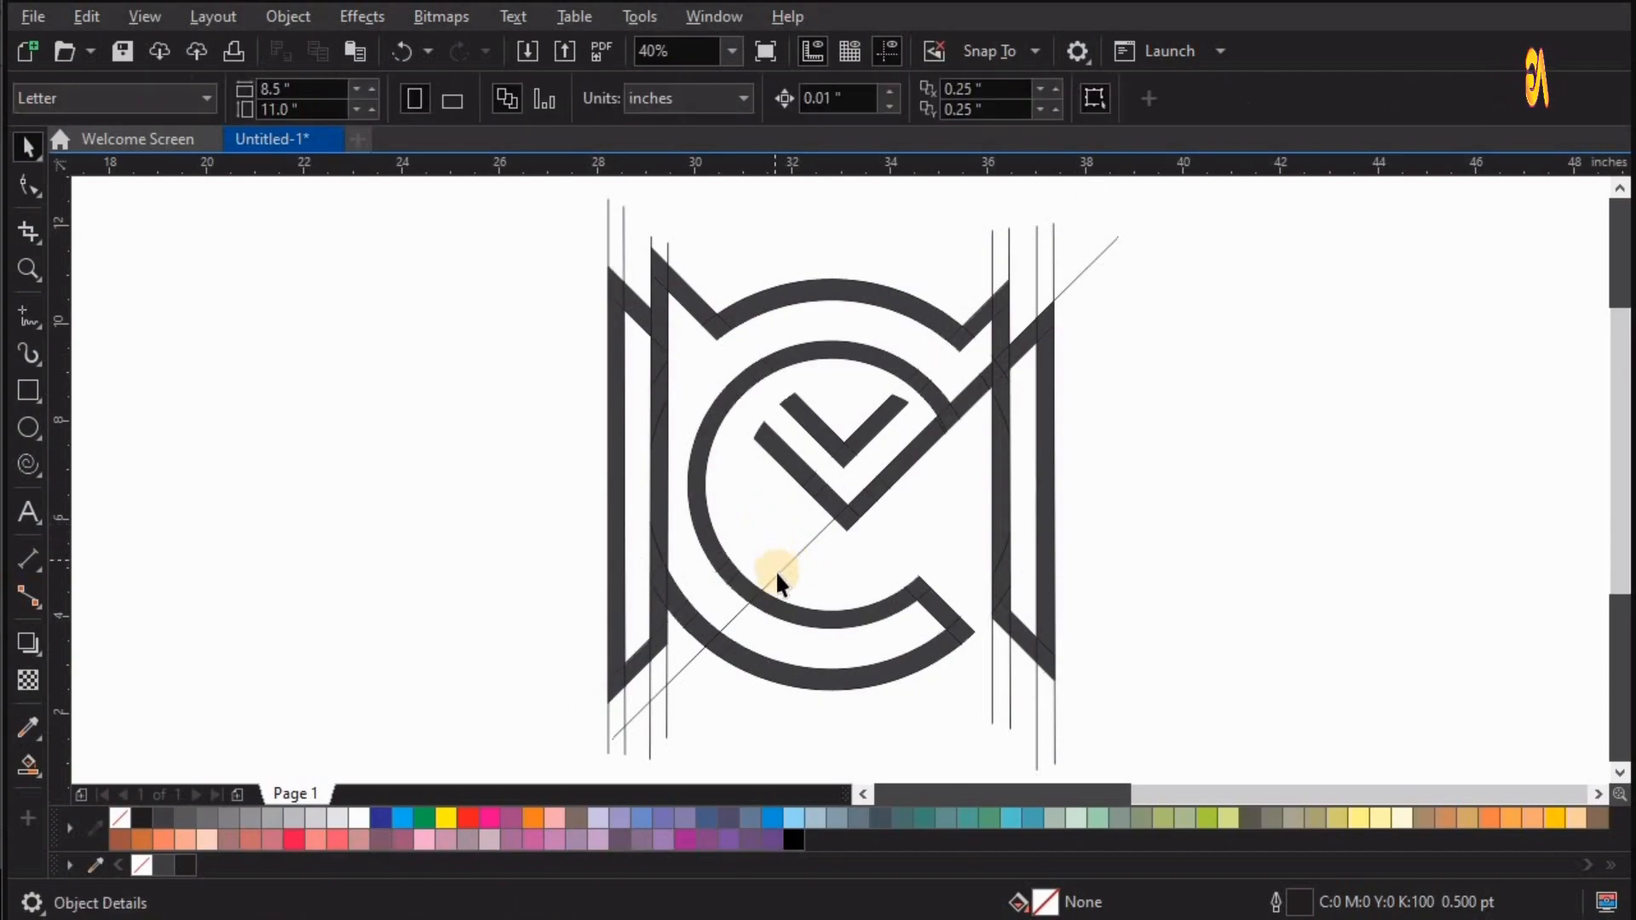
{"action": "left_click", "coordinate": [652, 697]}
{"action": "key", "text": "Delete"}
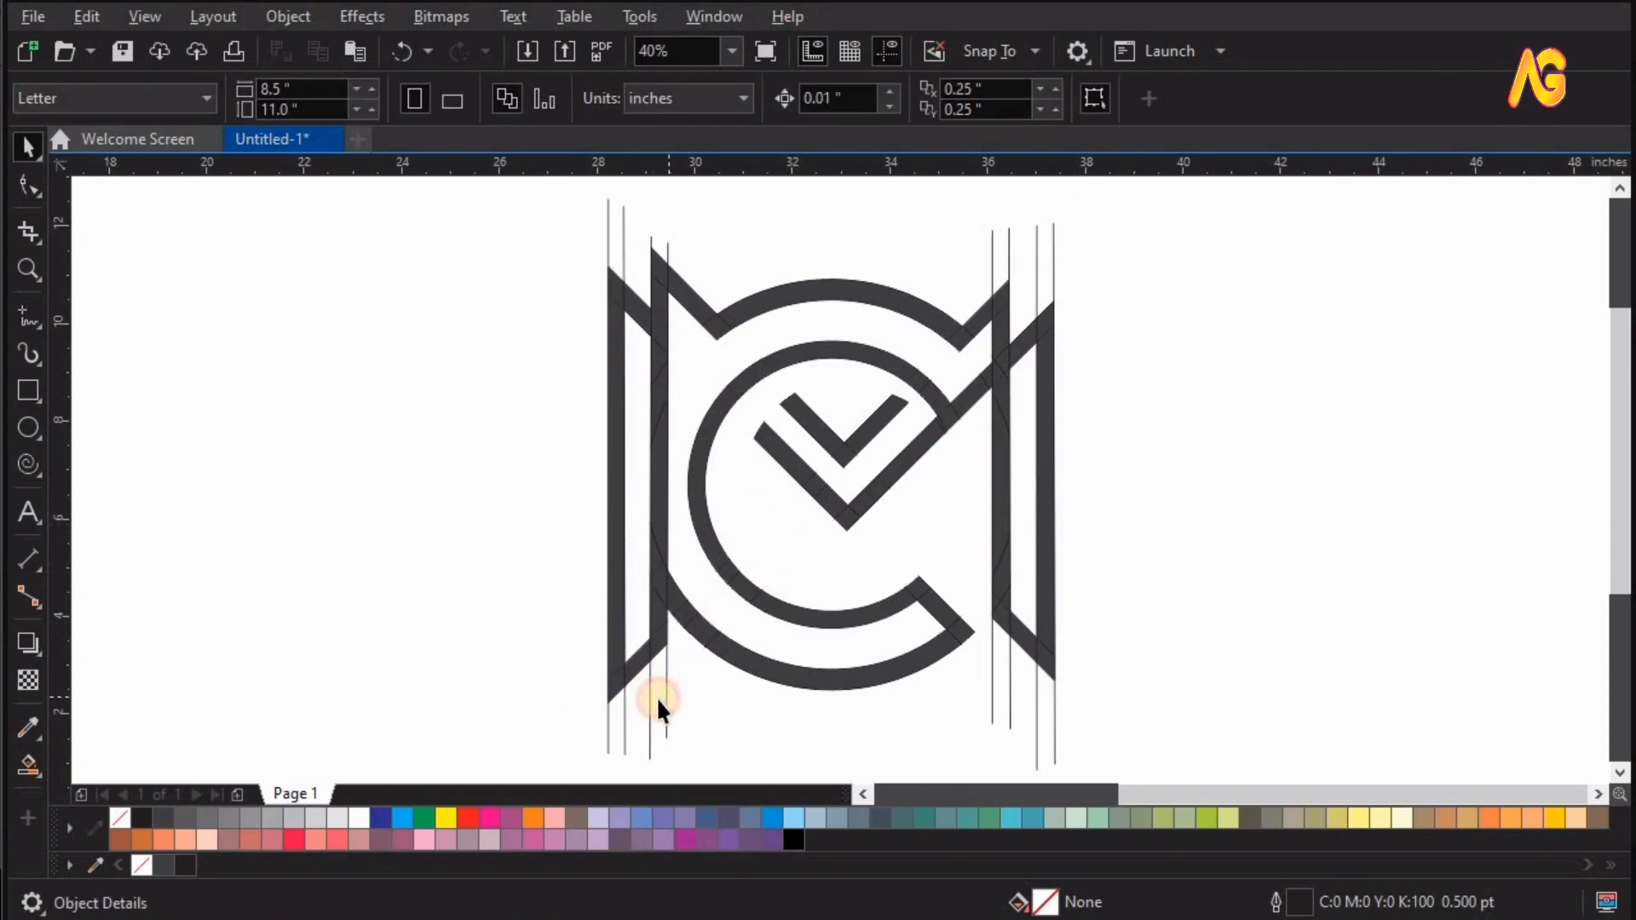
Delete the vertical construction lines on both sides of the logo.
{"action": "left_click", "coordinate": [654, 699]}
{"action": "key", "text": "Delete"}
{"action": "left_click", "coordinate": [1022, 754]}
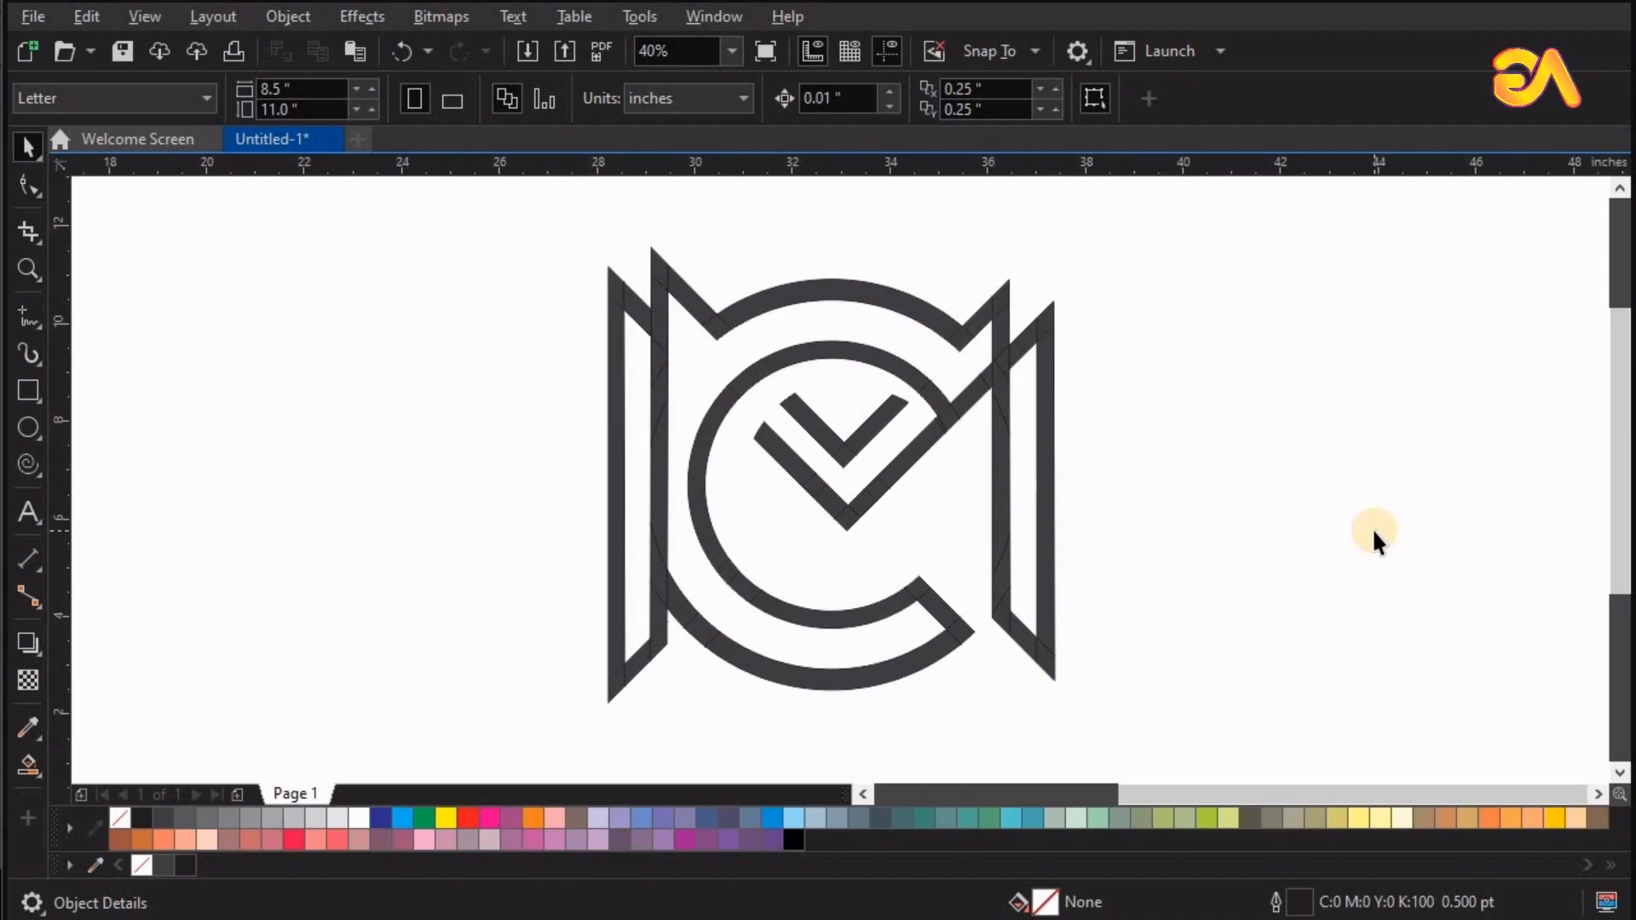
Select all the logo shapes and fill them with solid black, C0 M0 Y0 K100.
{"action": "key", "text": "F4"}
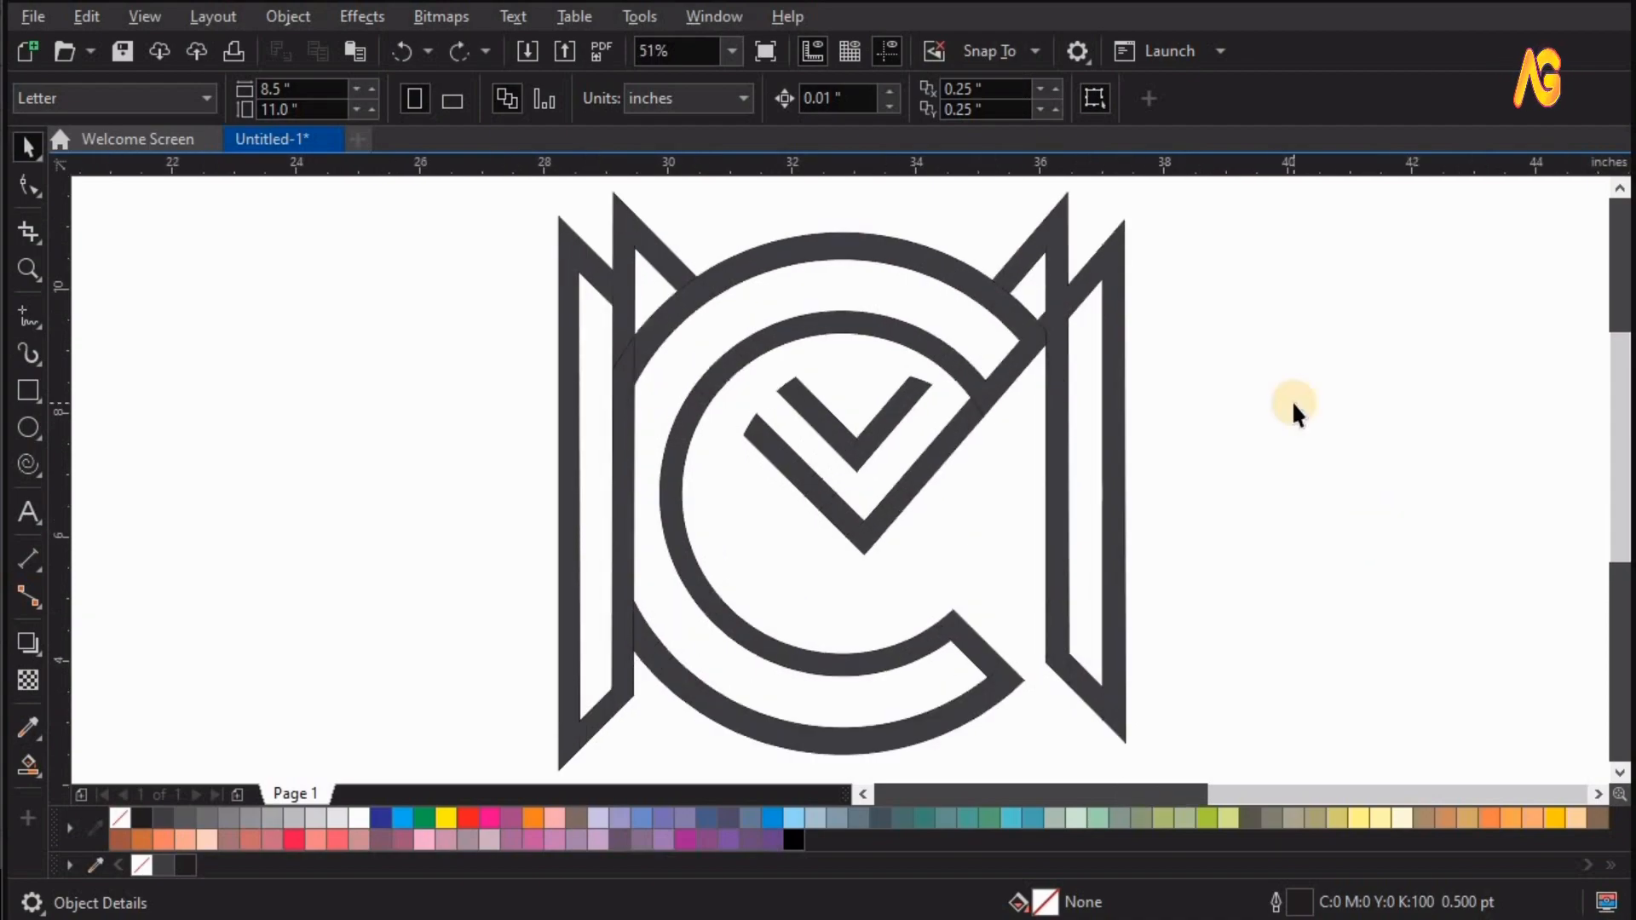
{"action": "key", "text": "ctrl+a"}
{"action": "left_click", "coordinate": [188, 861]}
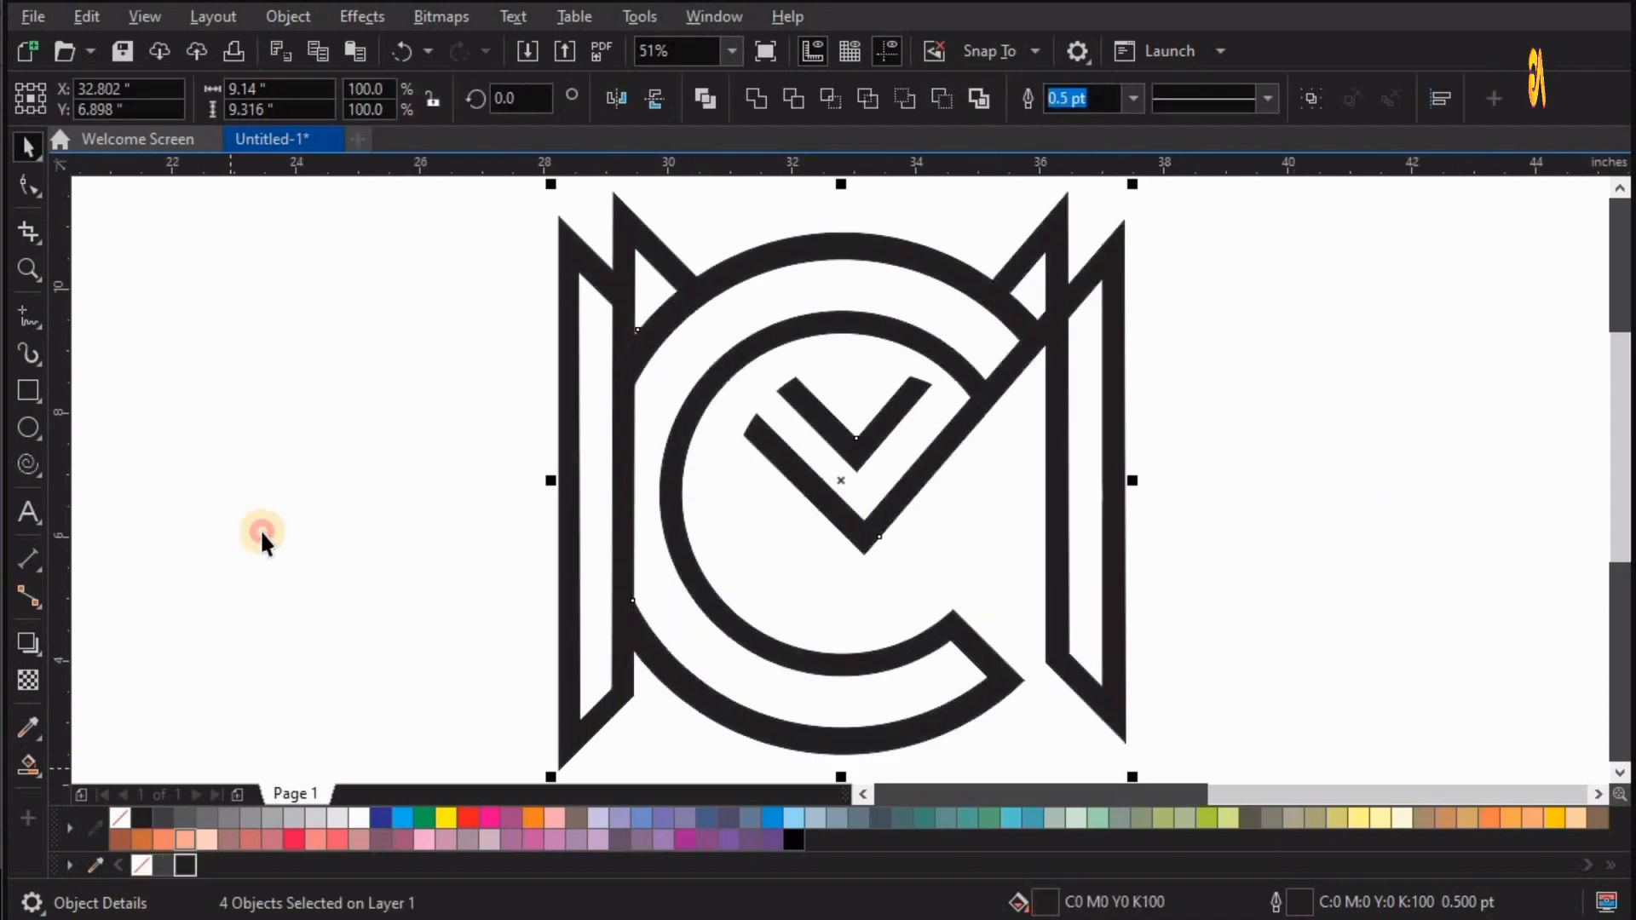
{"action": "left_click", "coordinate": [259, 529]}
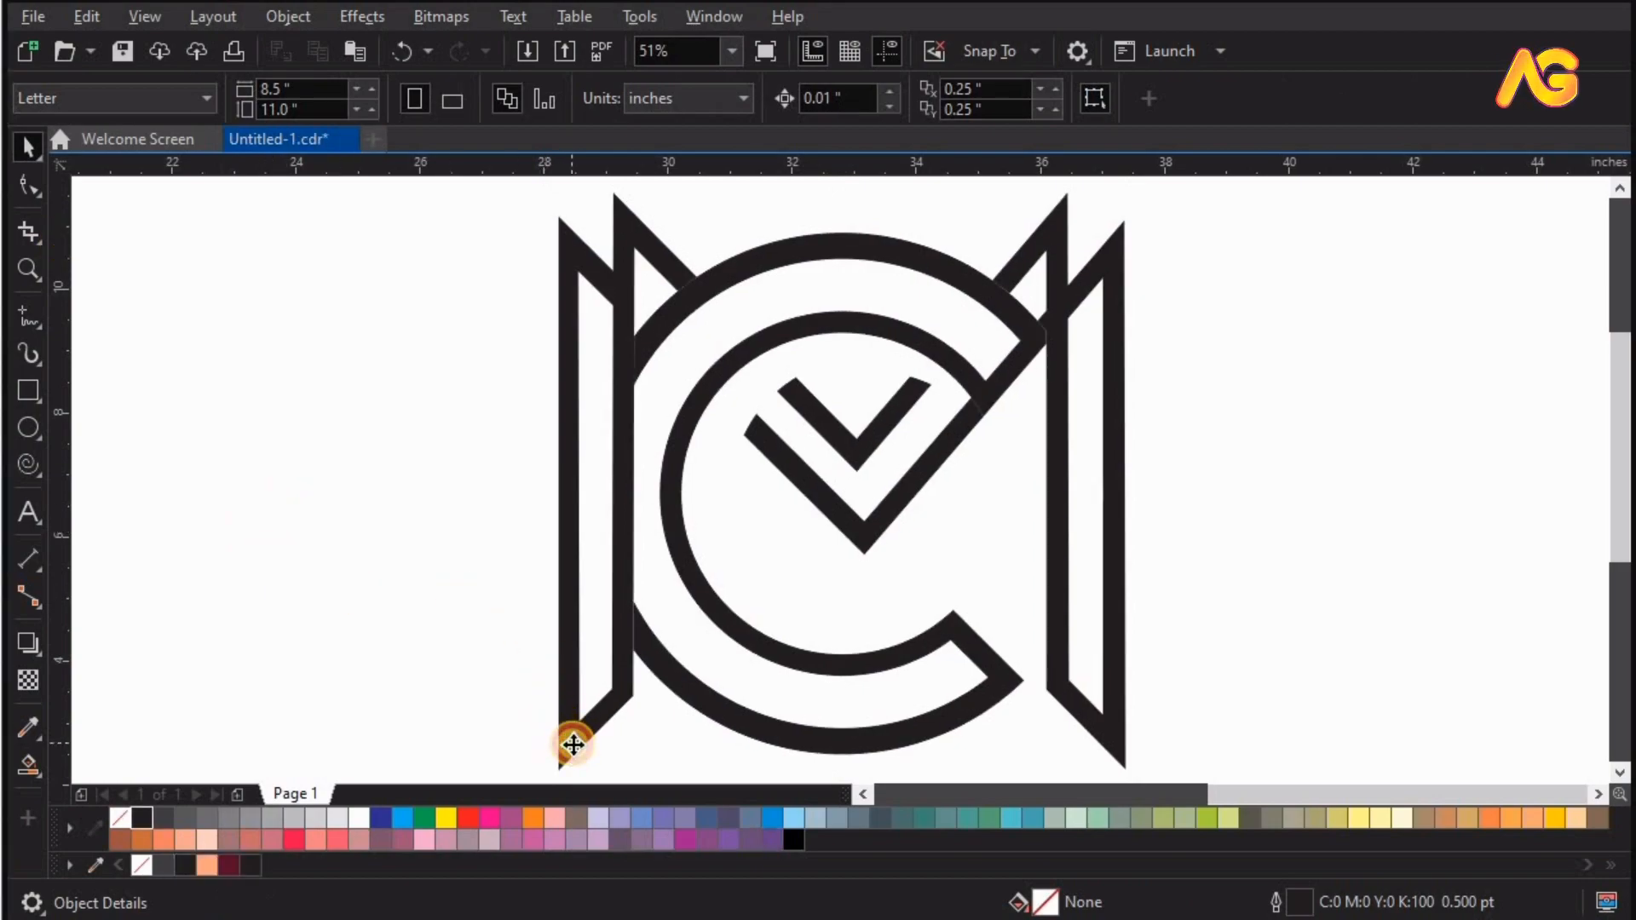
Fill the M-shaped bars on both sides of the logo with light peach-orange.
{"action": "left_click", "coordinate": [572, 745]}
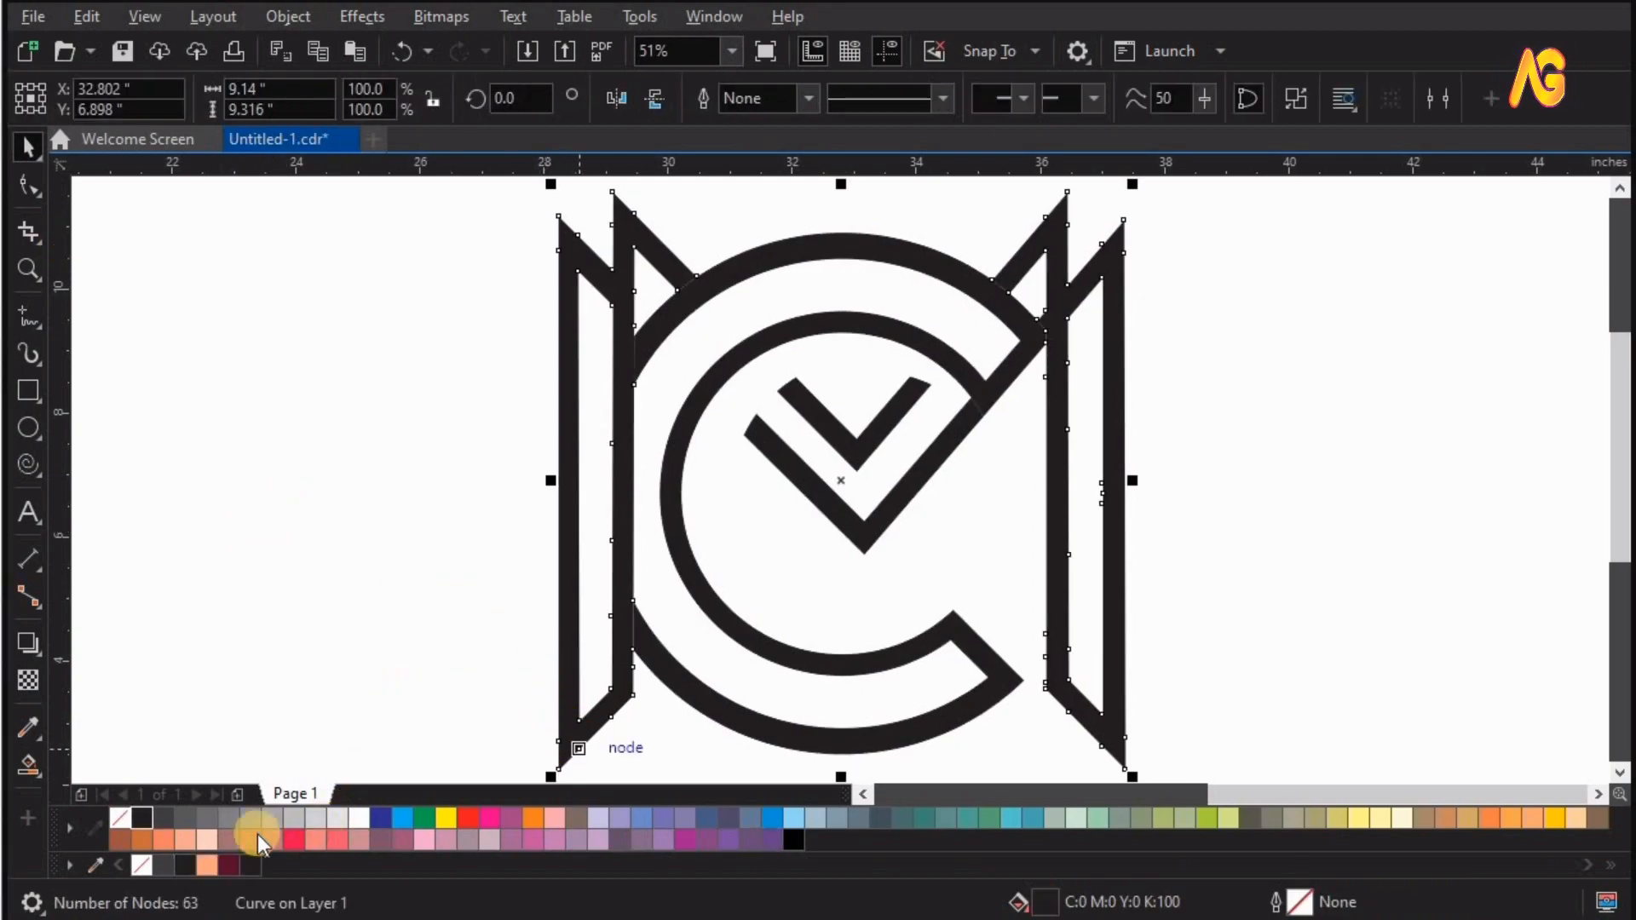
{"action": "left_click", "coordinate": [207, 865]}
{"action": "left_click", "coordinate": [1385, 498]}
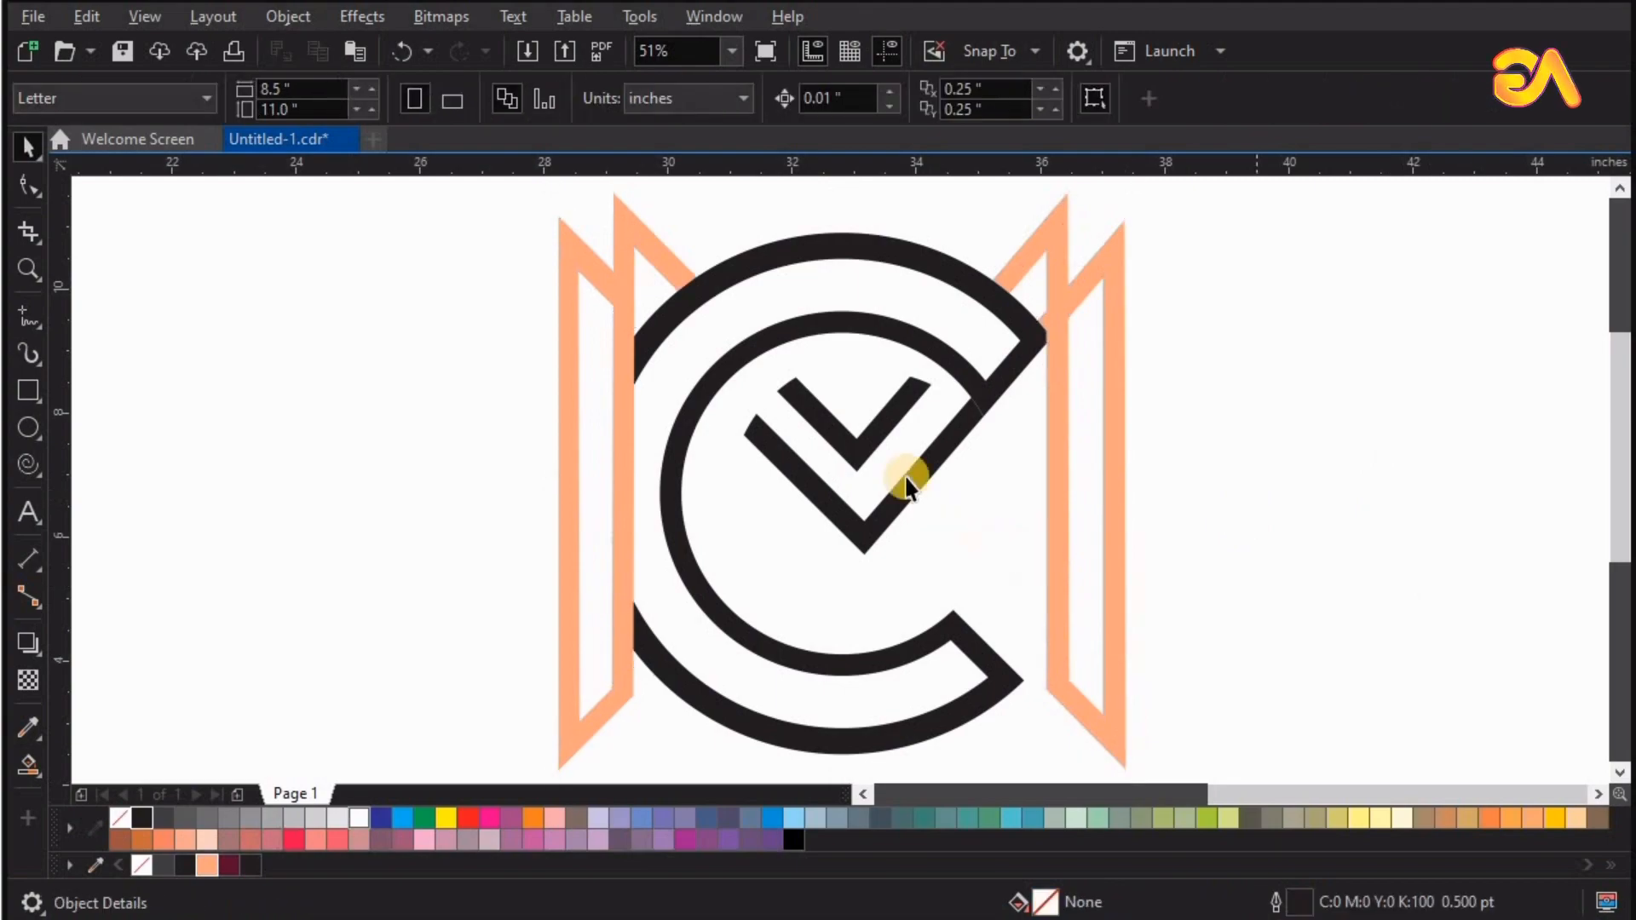
Fill the larger central V with the same light peach-orange as the side bars.
{"action": "left_click", "coordinate": [898, 501]}
{"action": "left_click", "coordinate": [182, 866]}
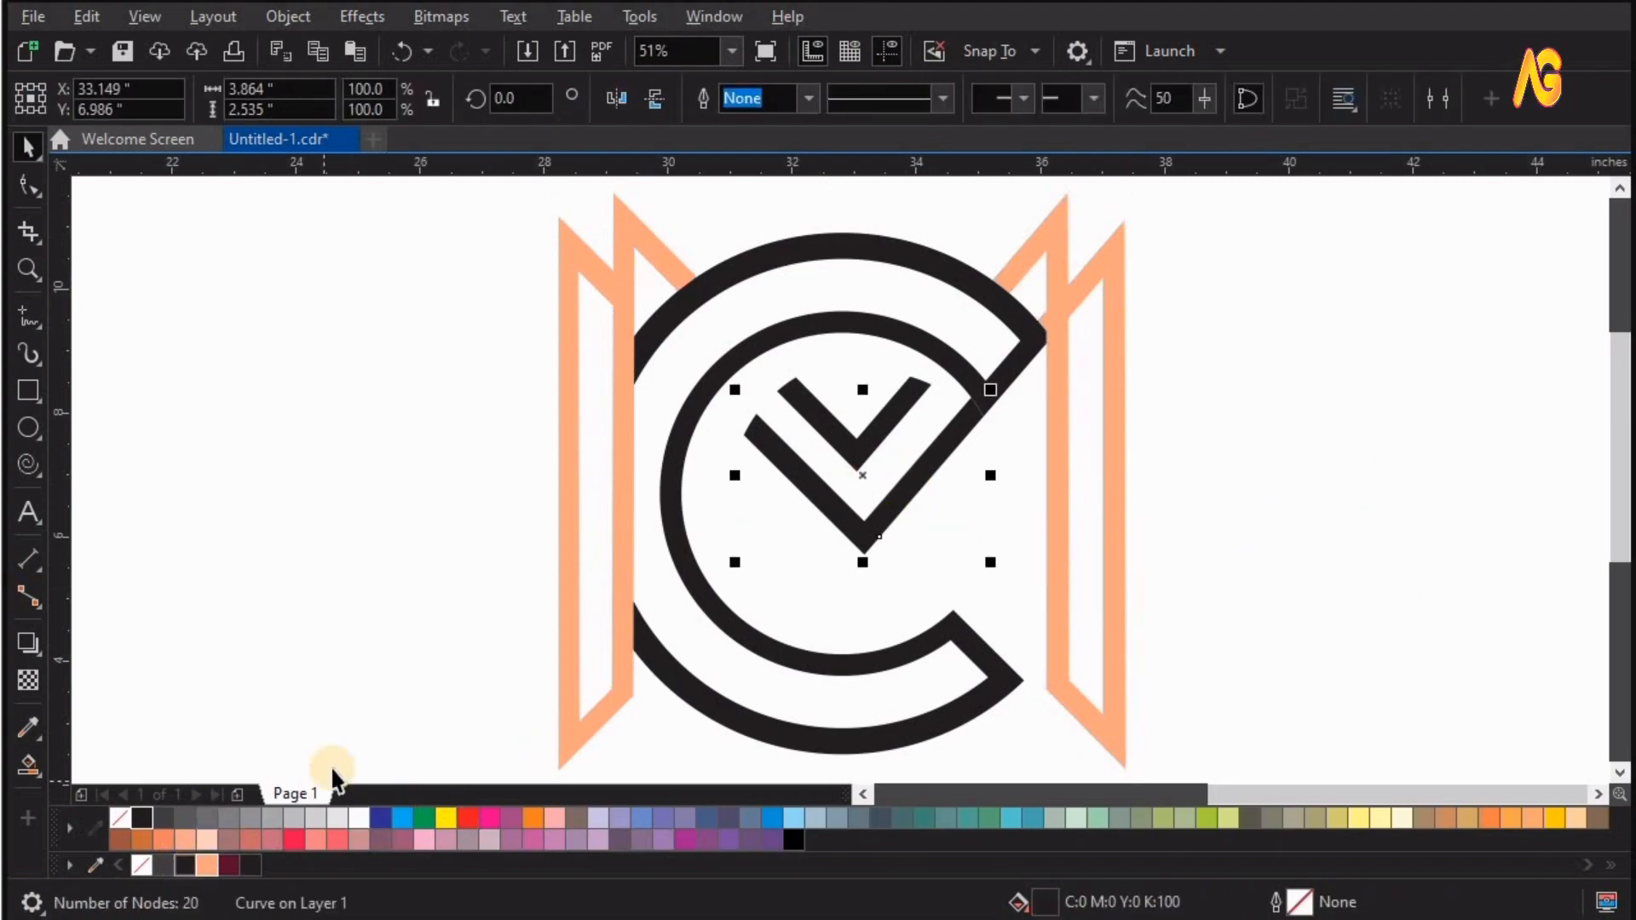
{"action": "left_click", "coordinate": [213, 863]}
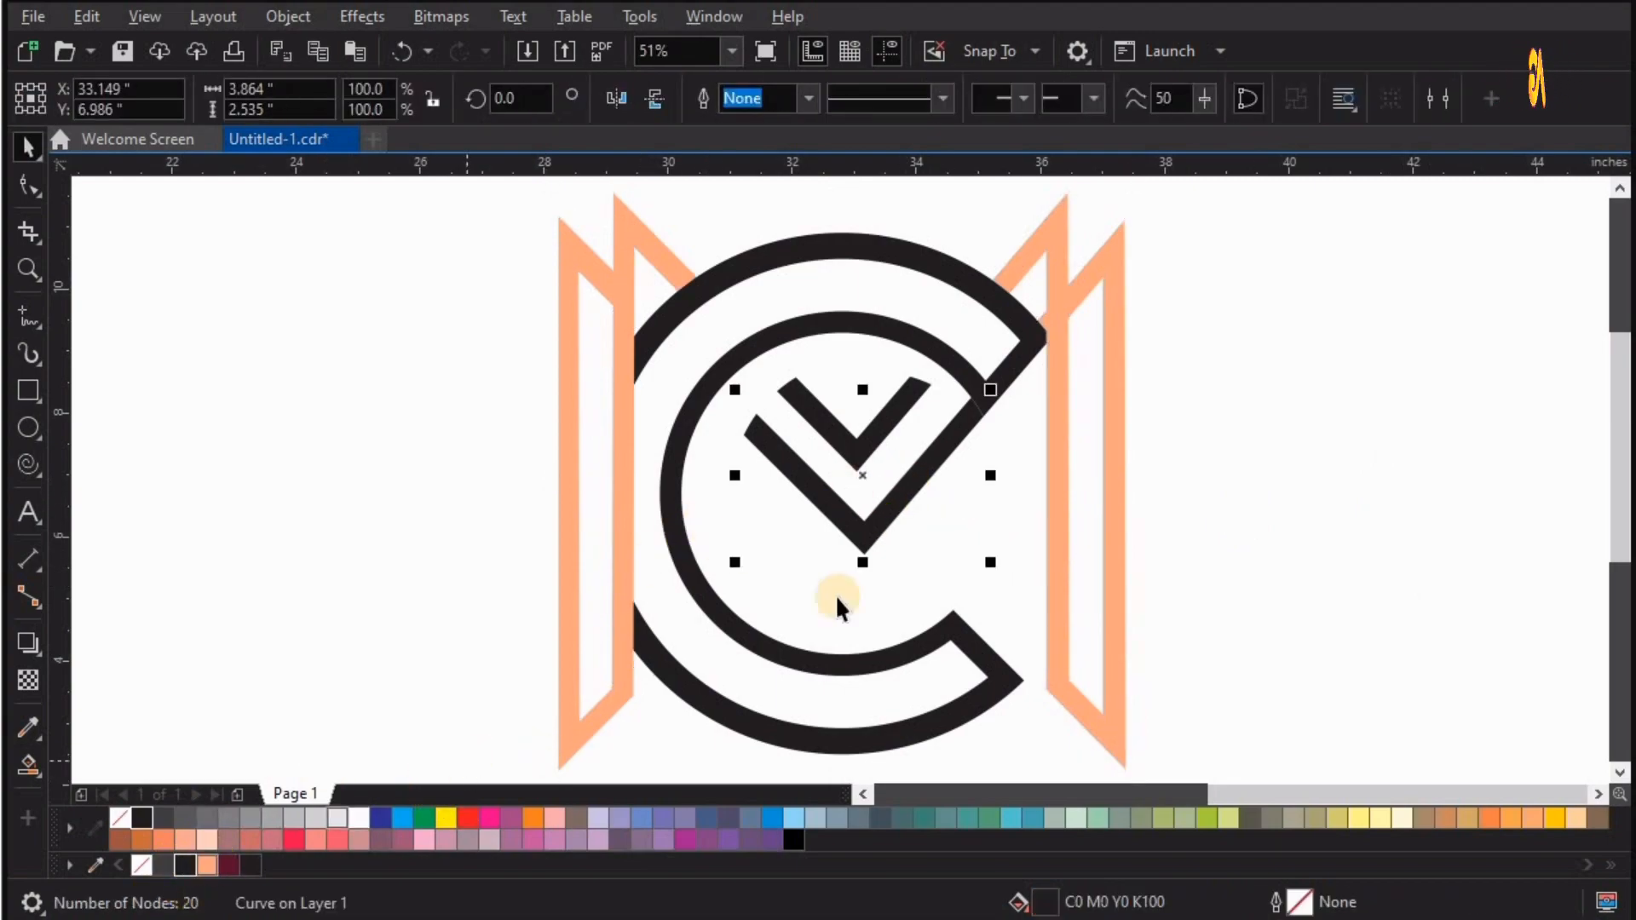
Fill the small inner V and the double-ring C shape with dark maroon.
{"action": "left_click", "coordinate": [860, 447]}
{"action": "left_click", "coordinate": [234, 867]}
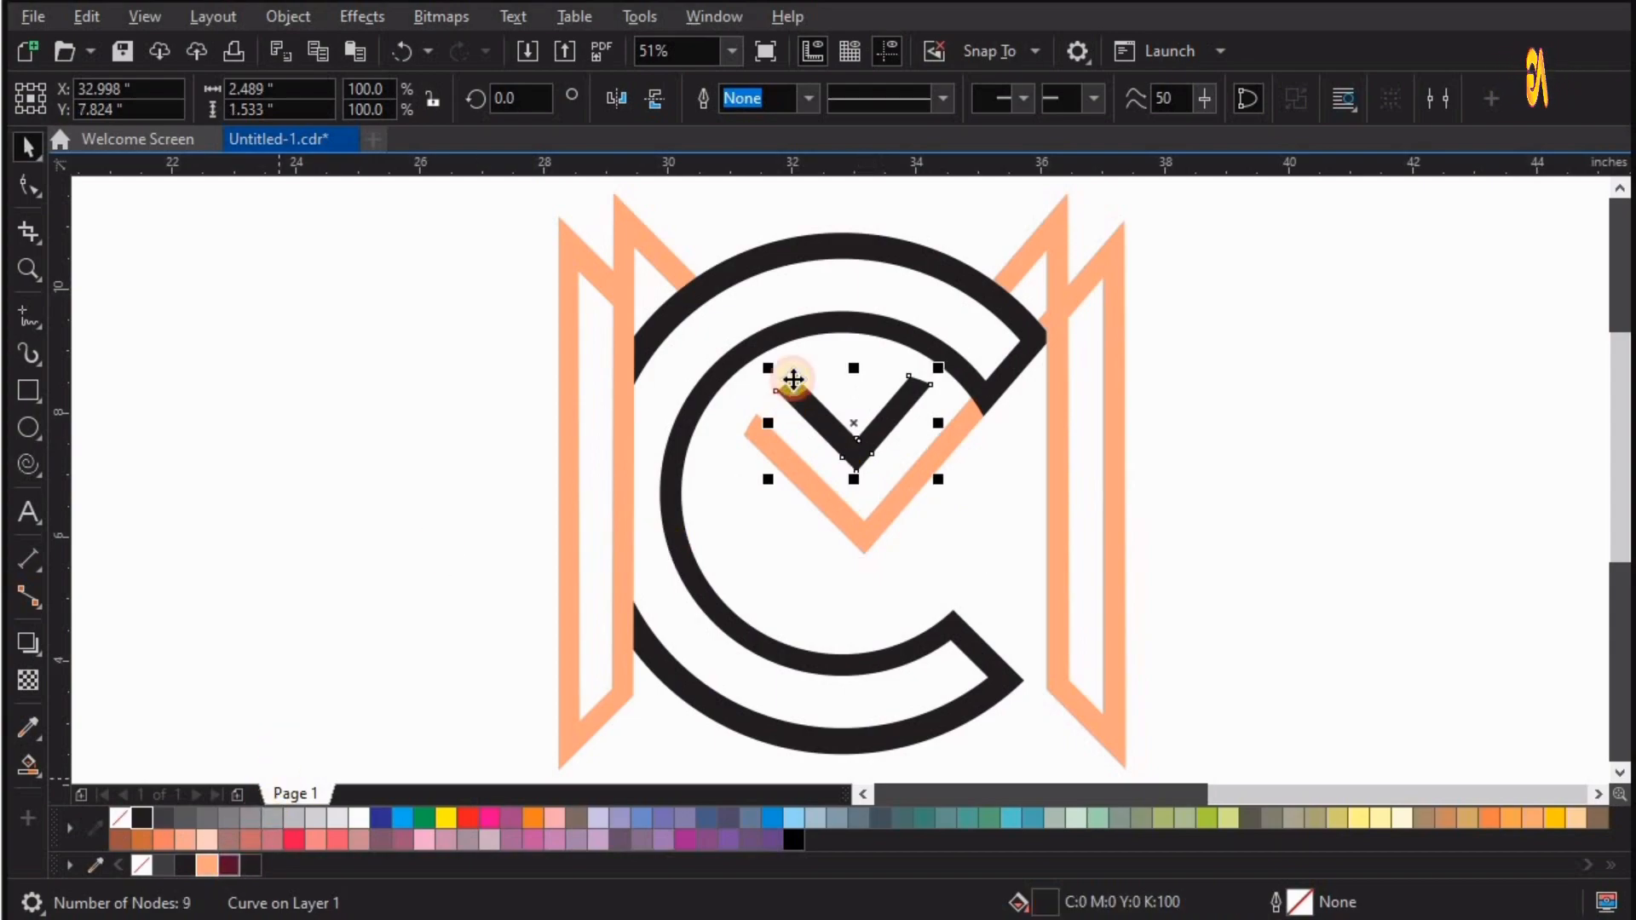
{"action": "left_click", "coordinate": [745, 340]}
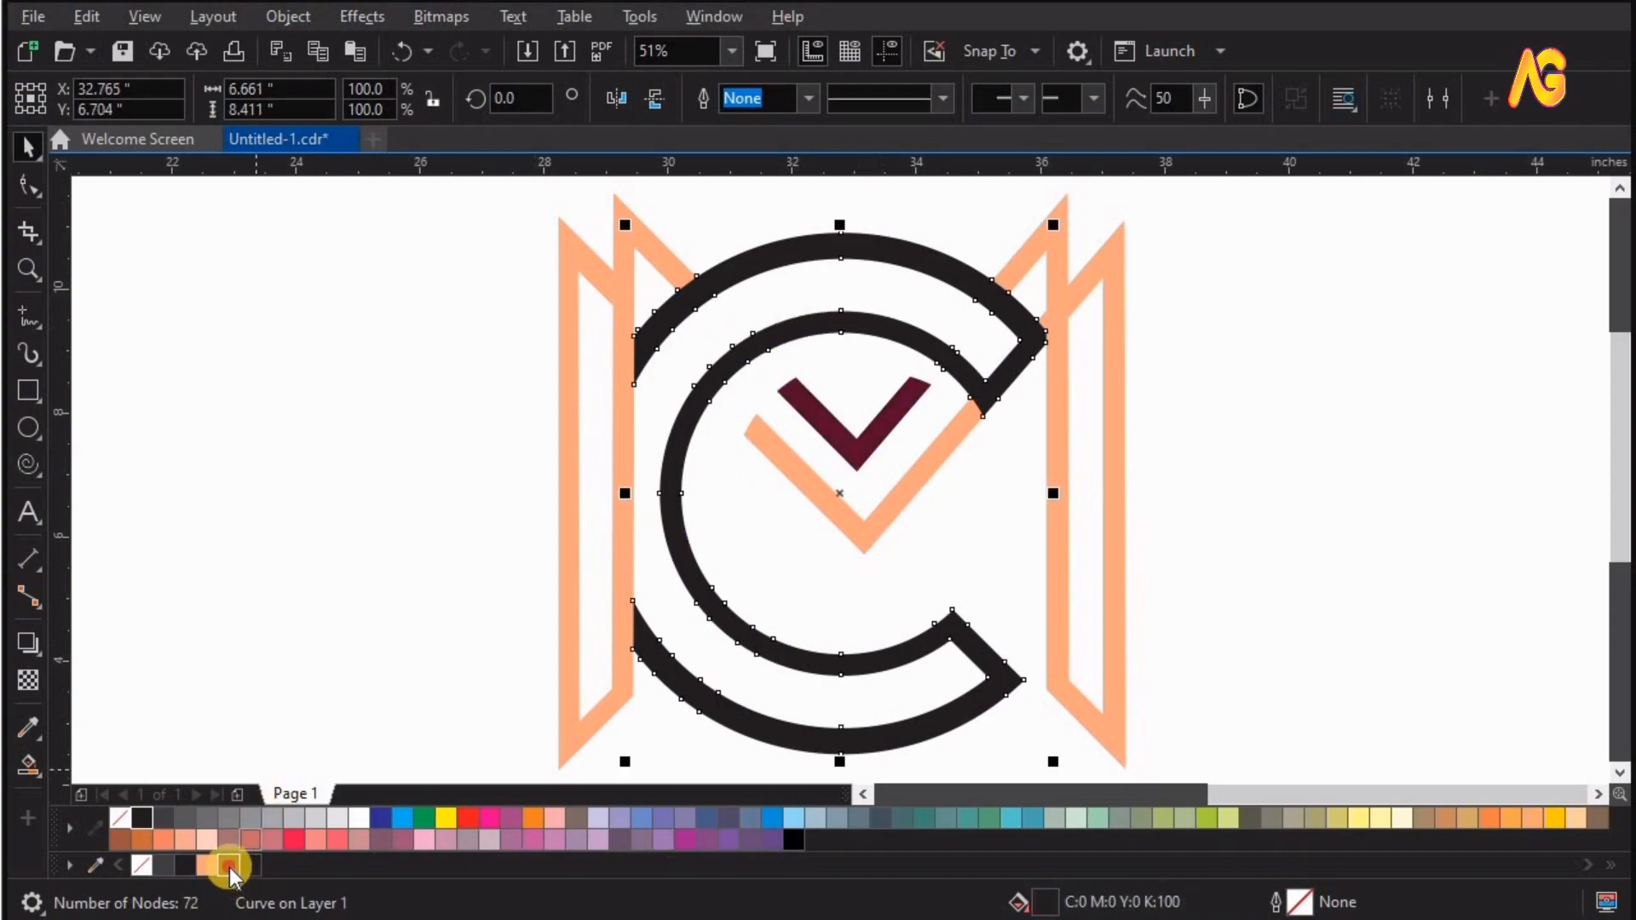
{"action": "left_click", "coordinate": [228, 865]}
{"action": "left_click", "coordinate": [293, 525]}
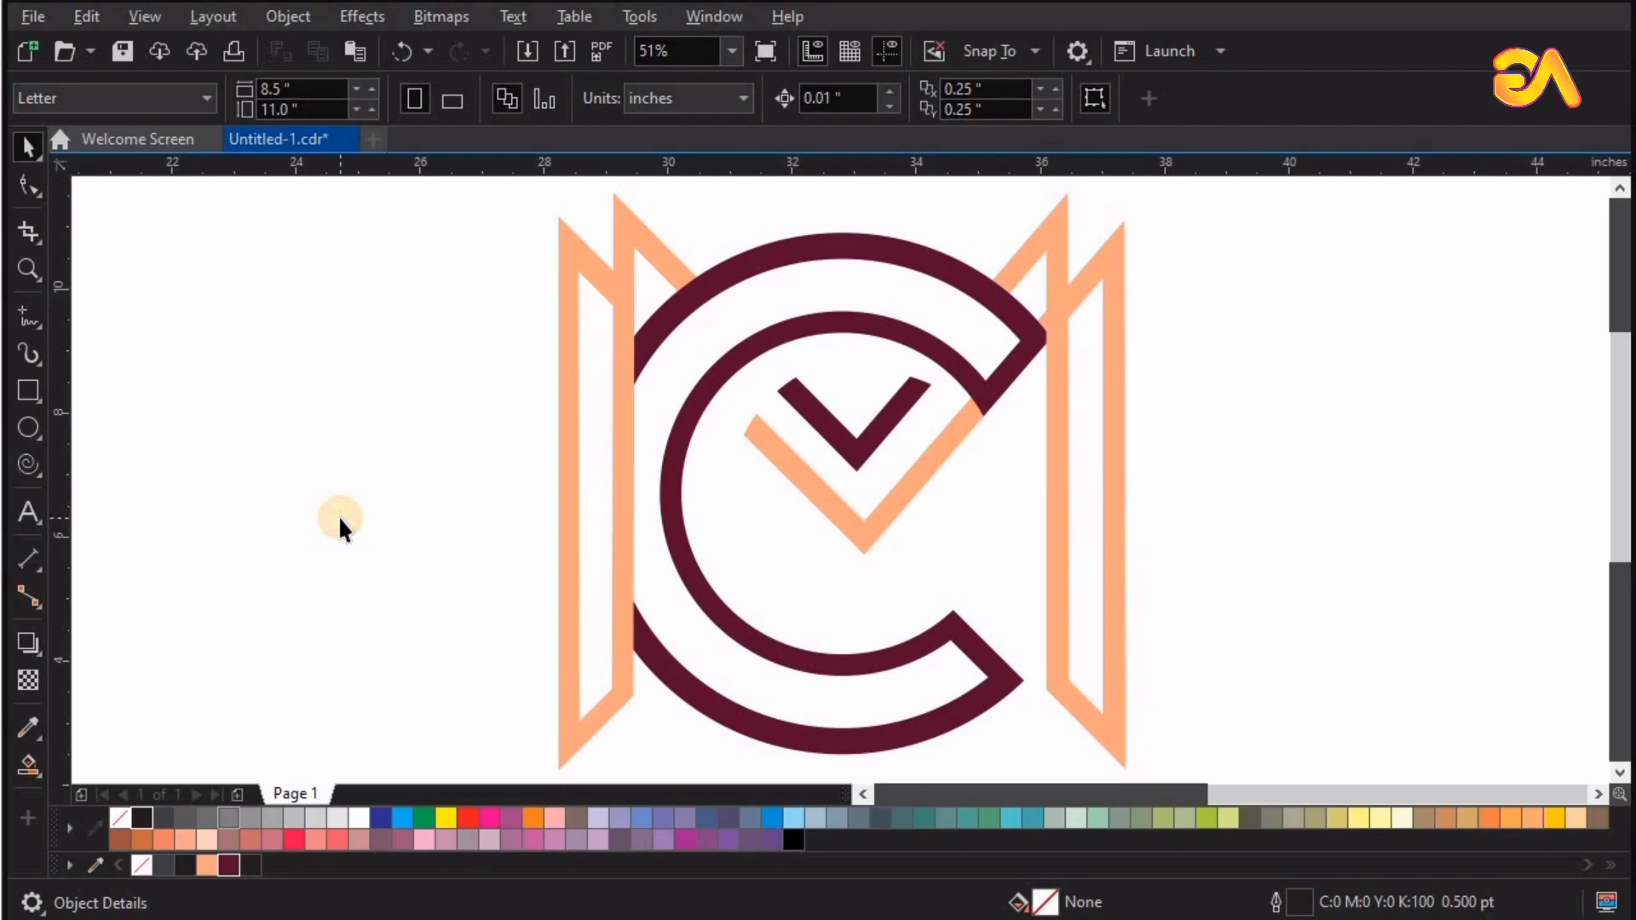